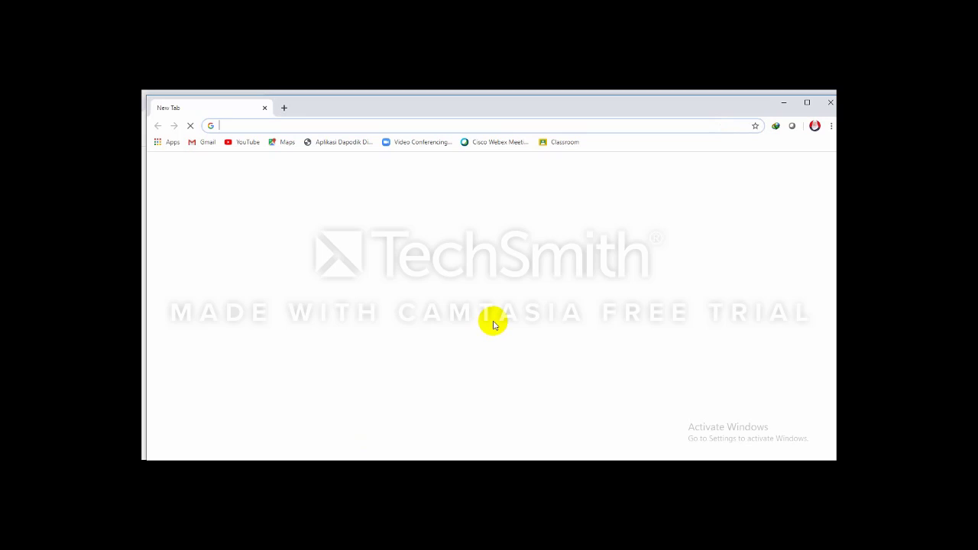
Step: Open the Google apps grid on the Chrome new tab page, retrying until the panel loads
click(492, 321)
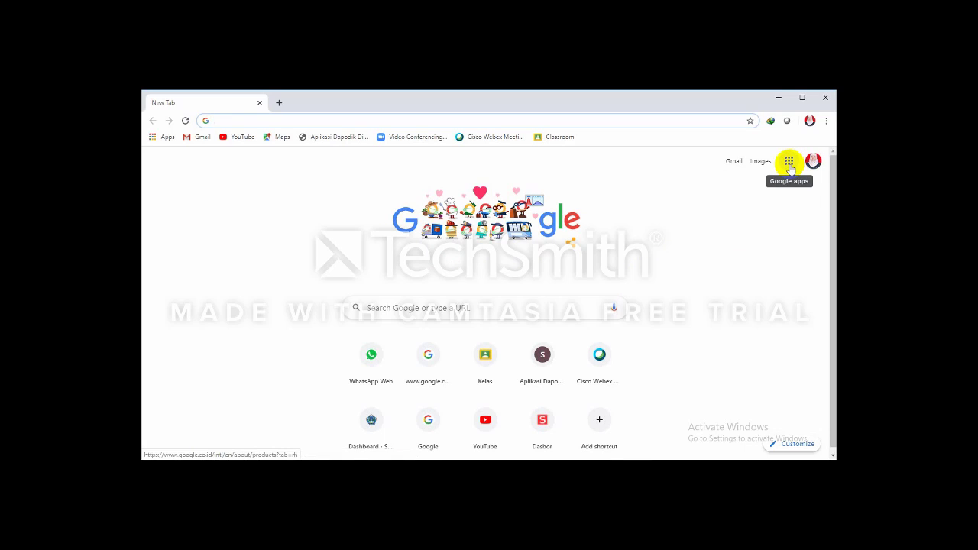
click(789, 162)
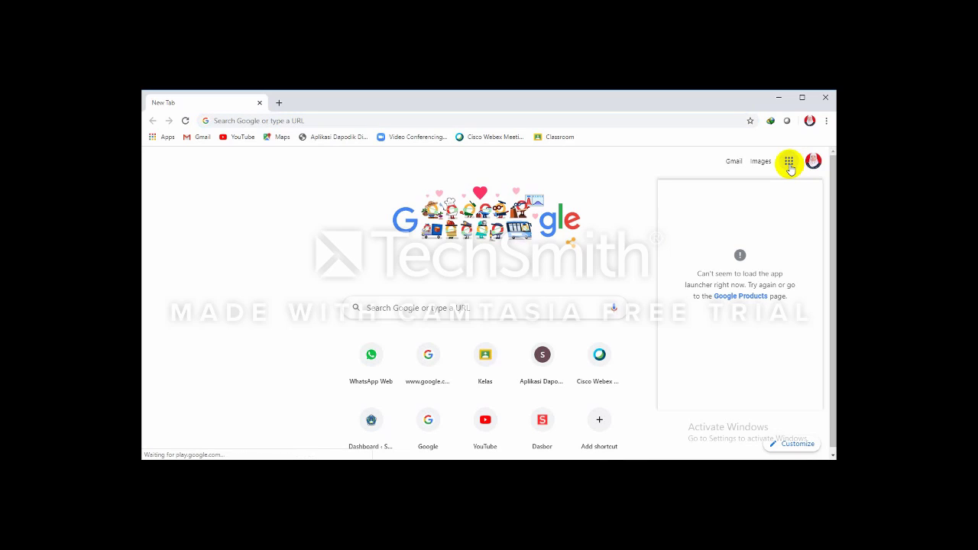
click(790, 165)
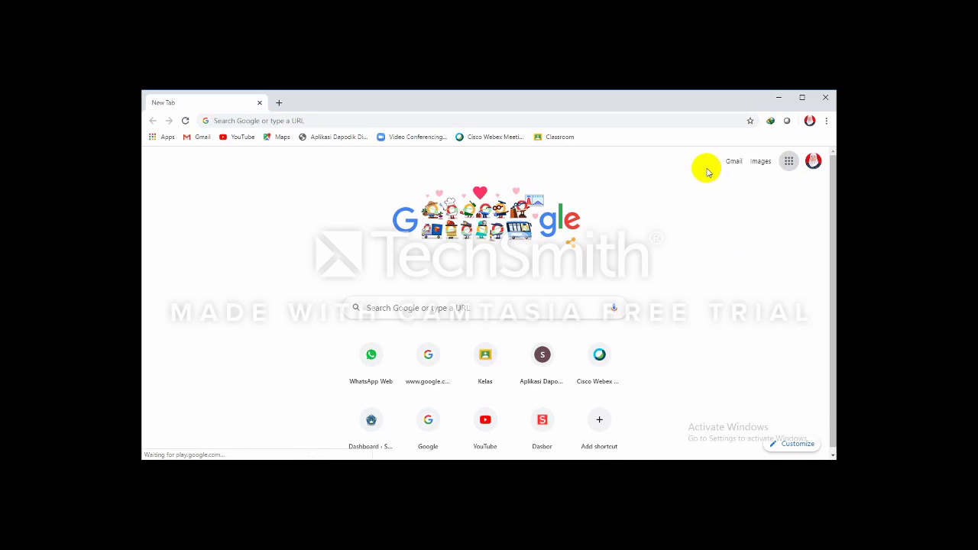
click(791, 163)
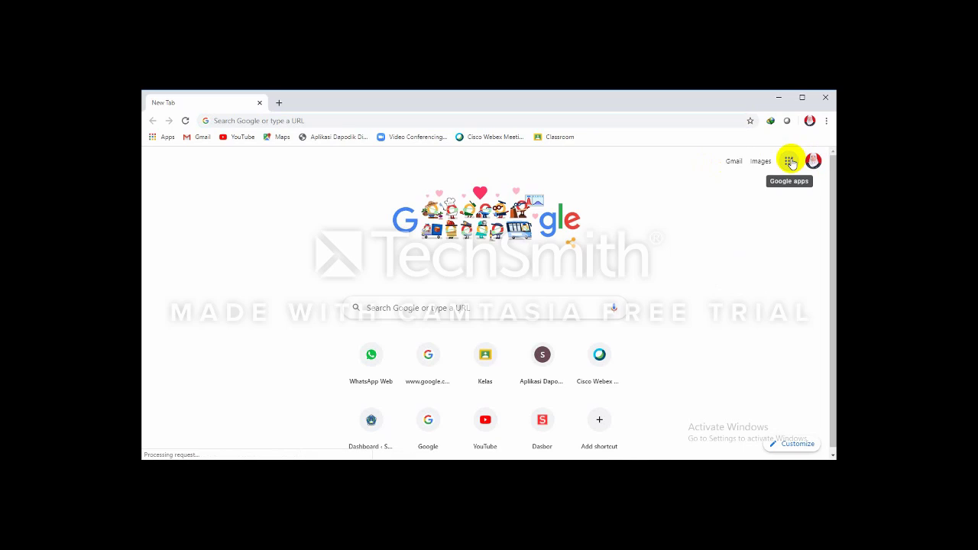
click(790, 161)
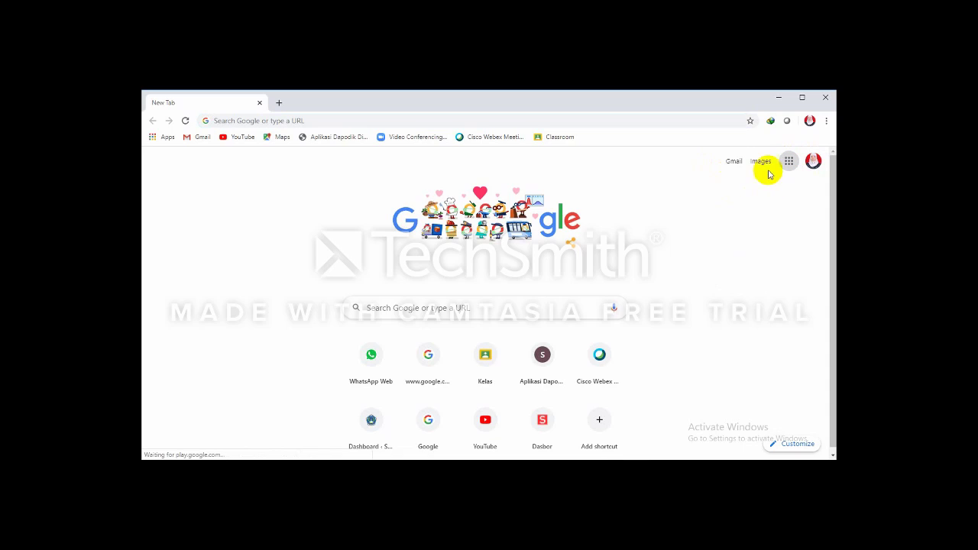
click(789, 165)
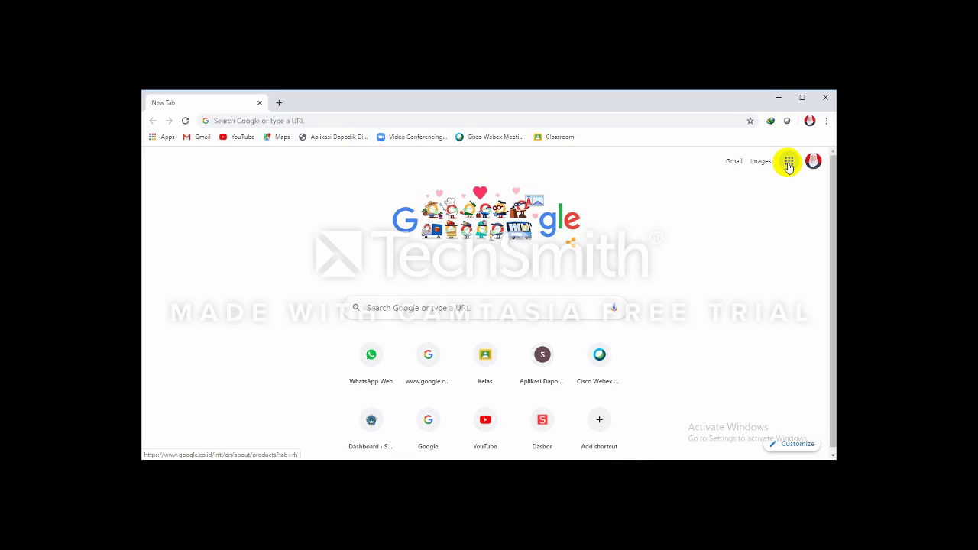
click(789, 165)
click(789, 165)
click(787, 164)
click(790, 165)
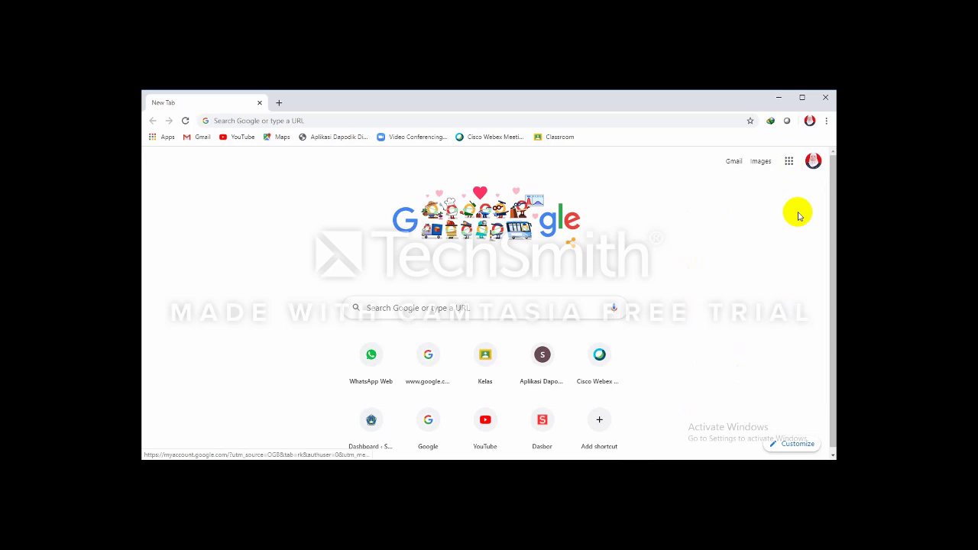
click(790, 165)
click(789, 165)
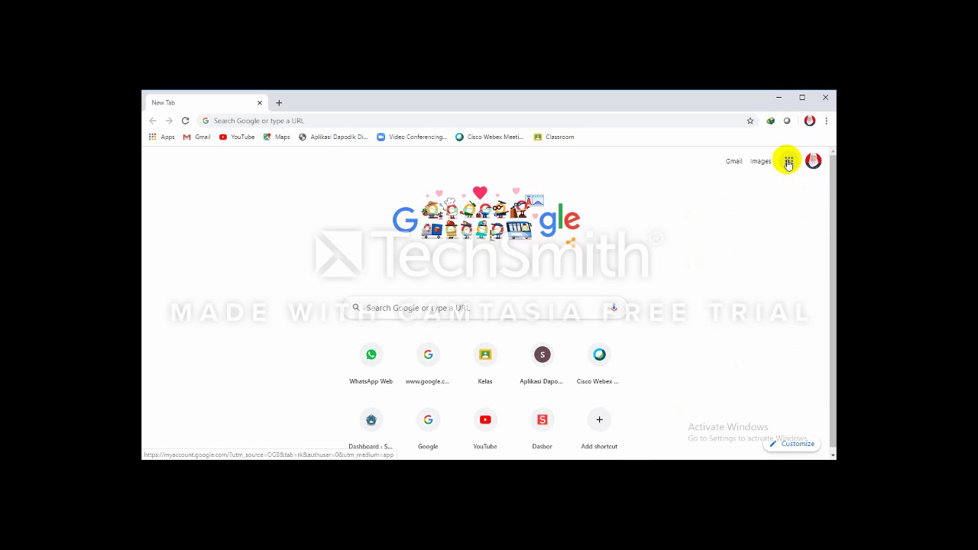
Step: Launch Google Drive from the apps panel and wait for Drive Saya to load
click(788, 163)
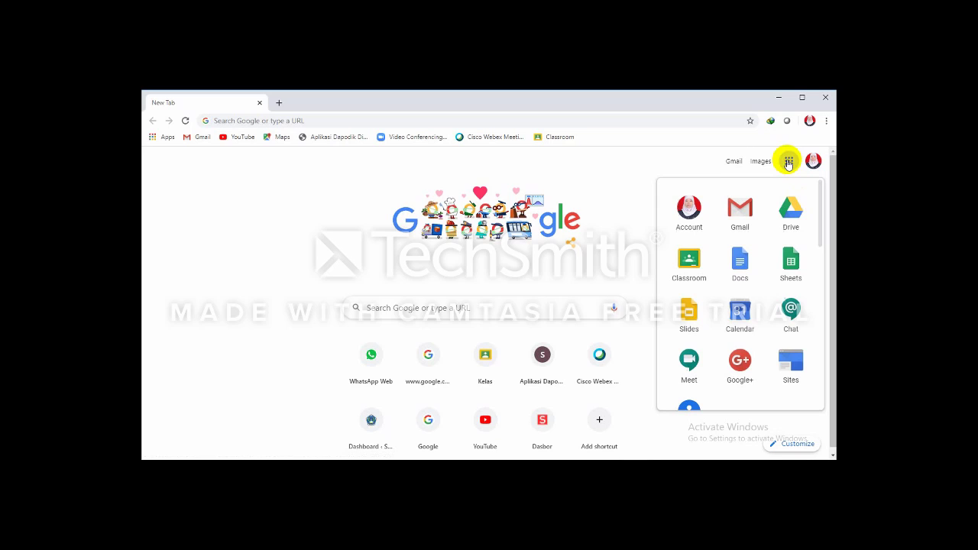
click(793, 206)
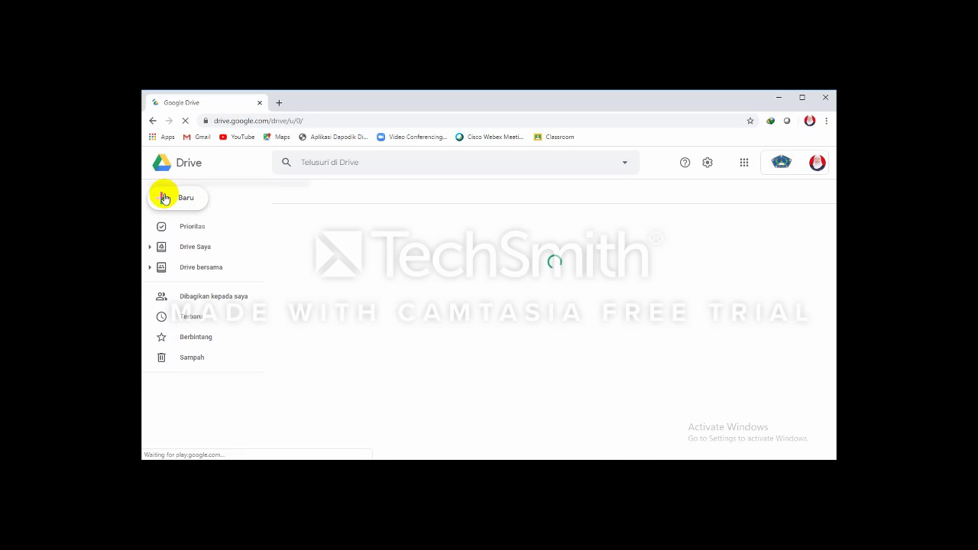
click(164, 197)
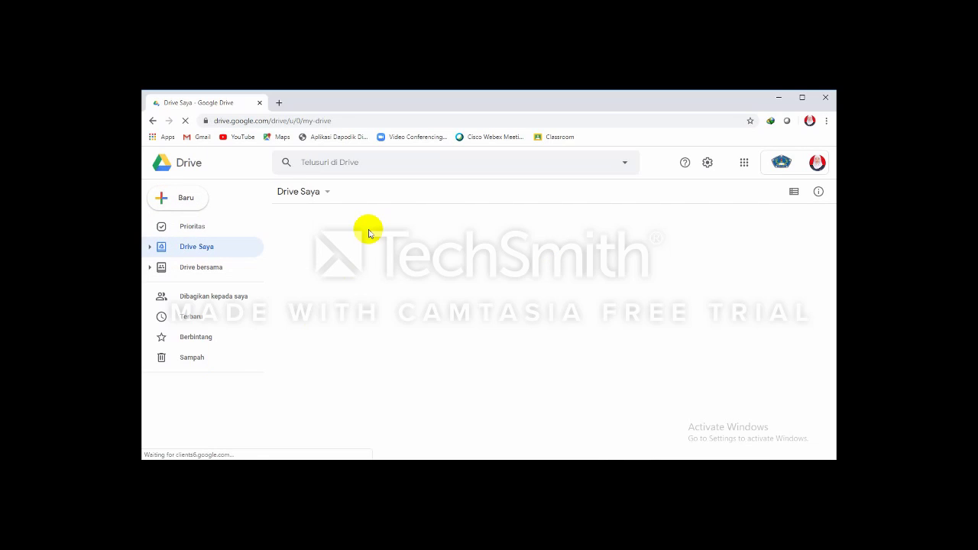
click(170, 208)
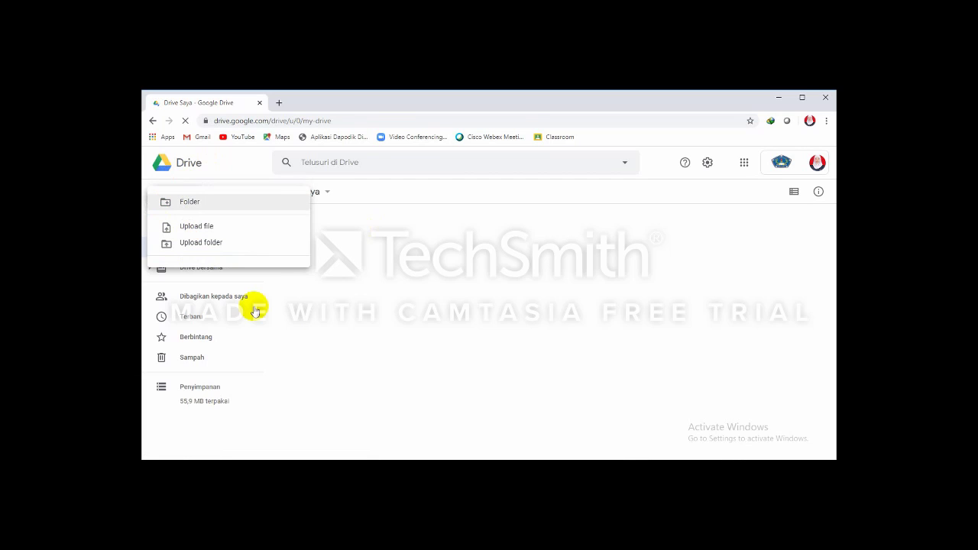
click(330, 314)
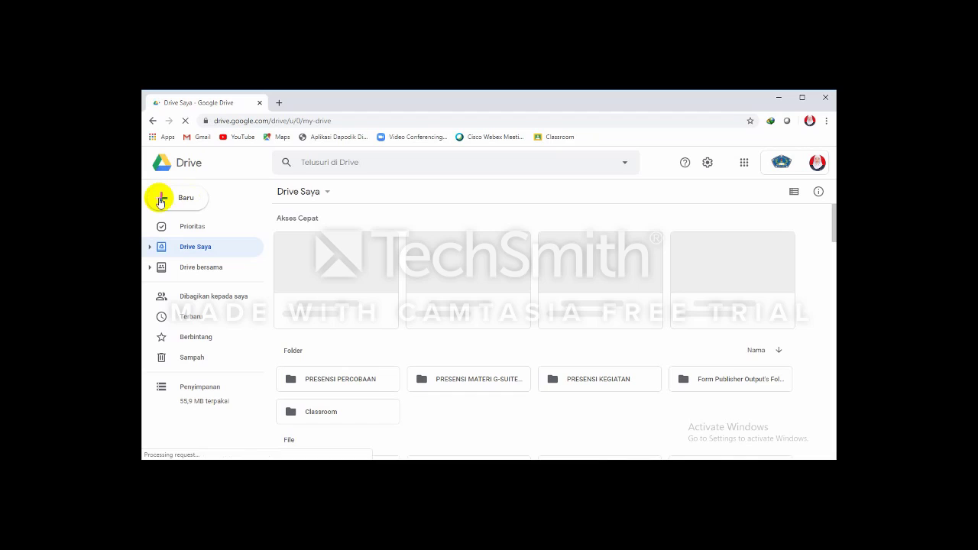
click(170, 200)
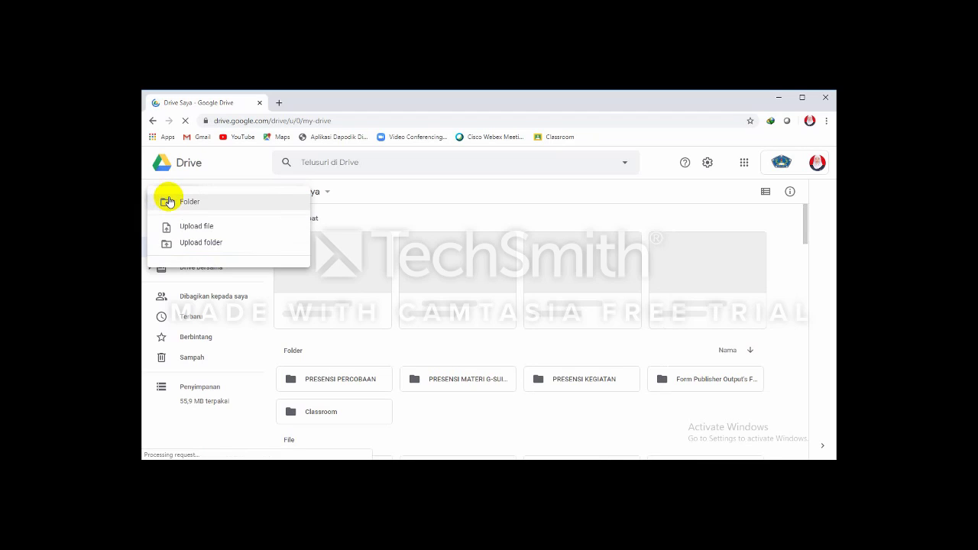
click(398, 207)
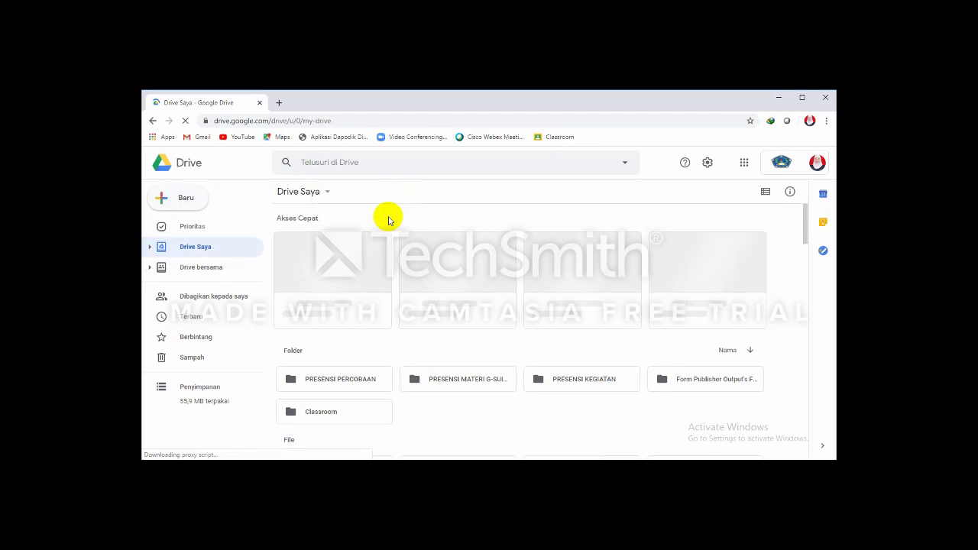
click(194, 205)
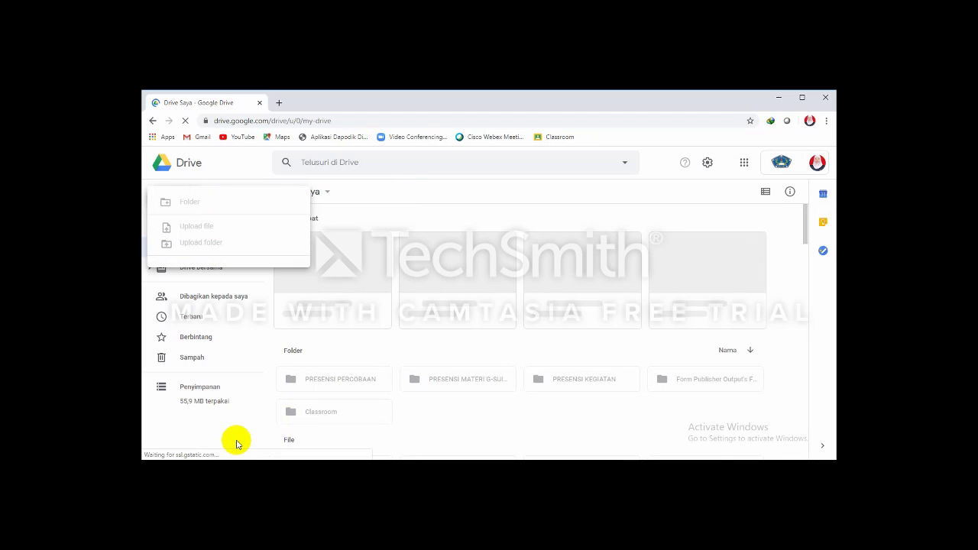
click(557, 184)
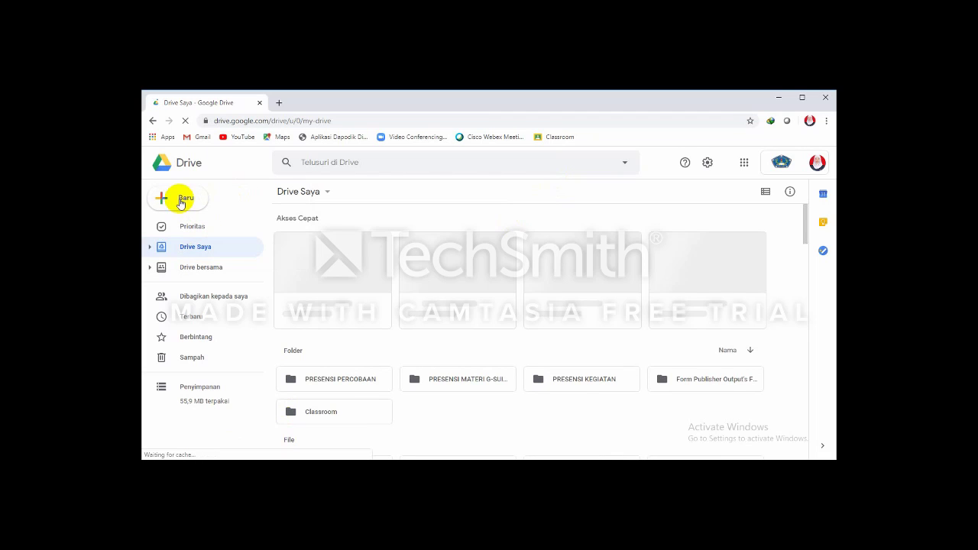
click(180, 201)
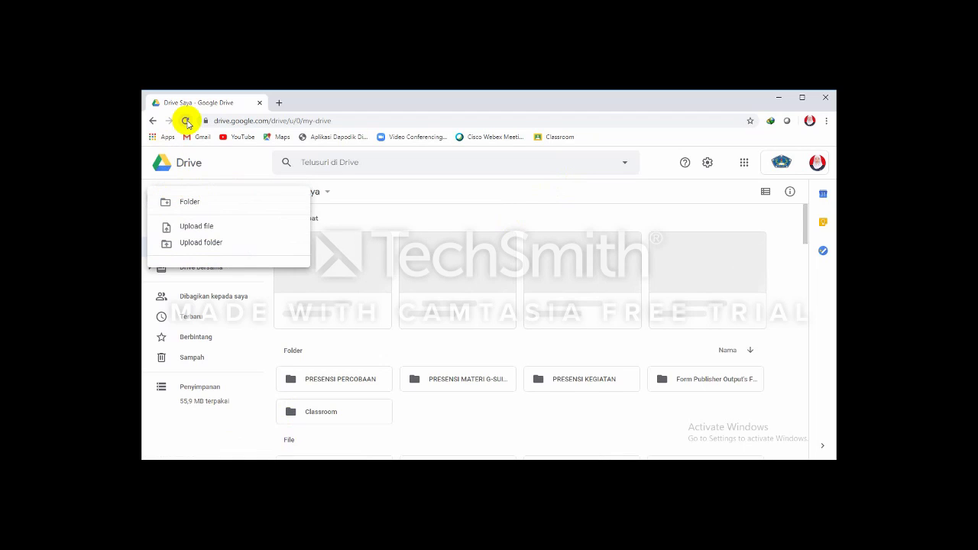
click(187, 122)
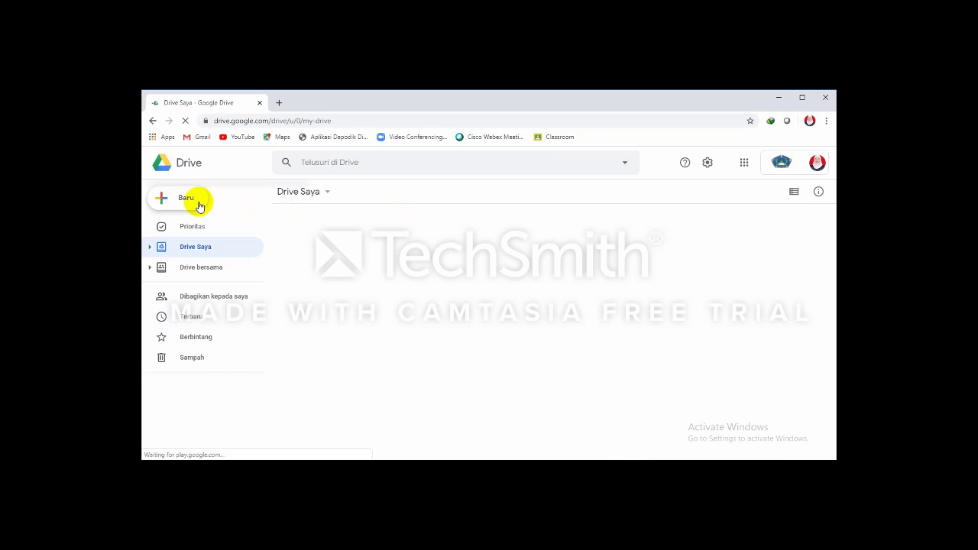
click(199, 207)
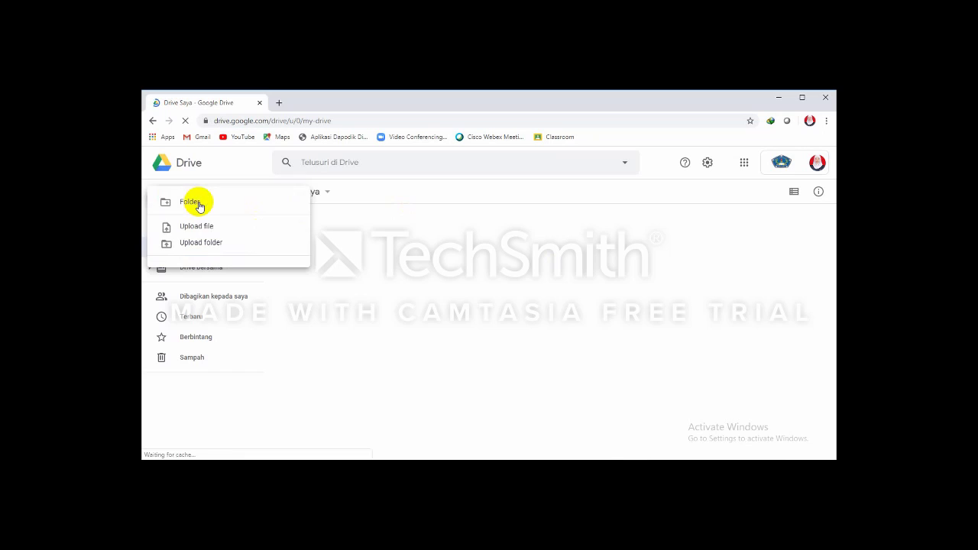
click(258, 433)
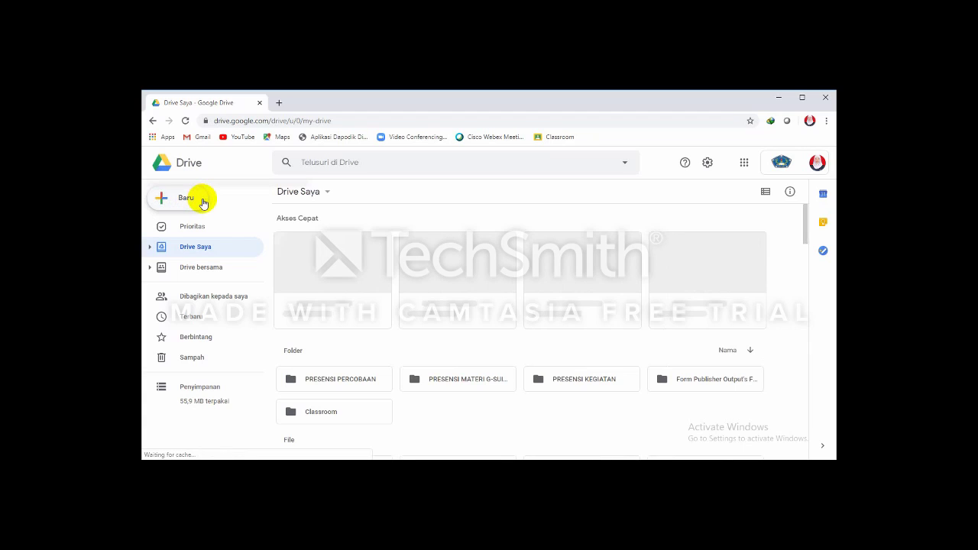
Step: Create a blank Google Form through Baru > Lainnya > Google Formulir
click(204, 202)
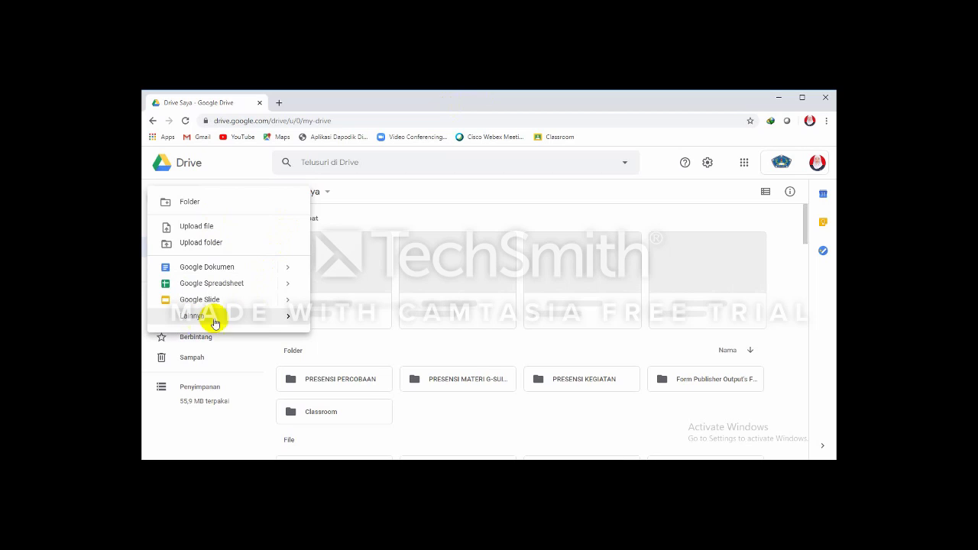
mouse_move(244, 321)
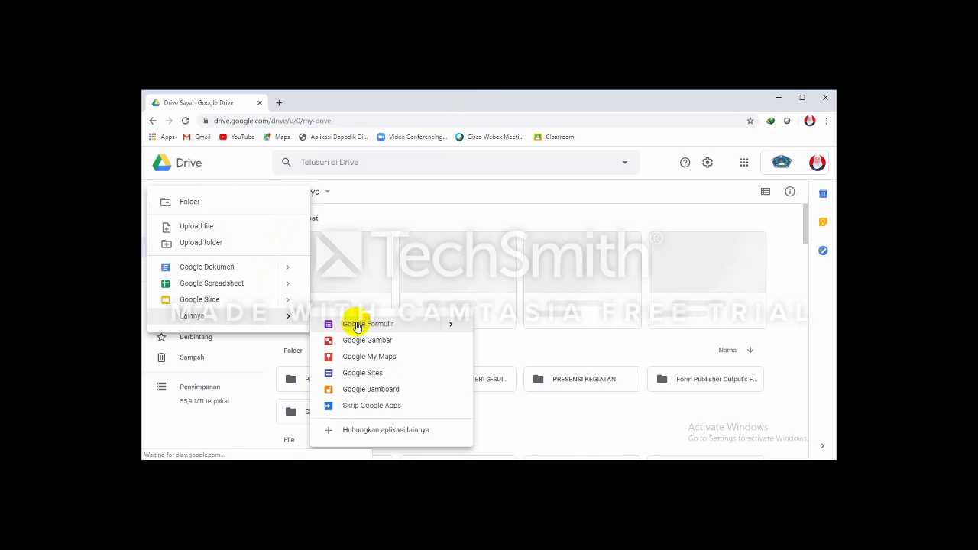
click(356, 325)
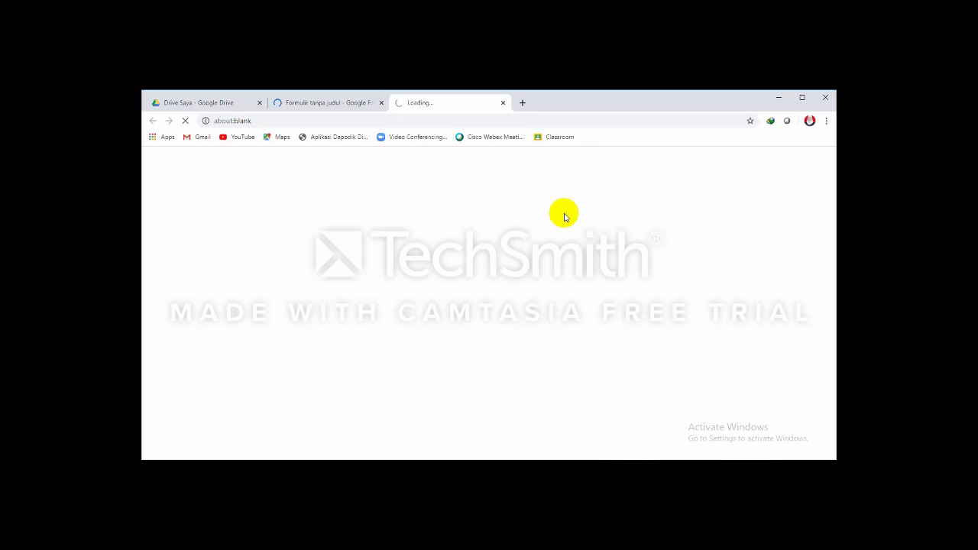
Step: Close the empty loading tab and retitle the form 'ULANGAN HARIAN PERCOBAAN'
click(502, 104)
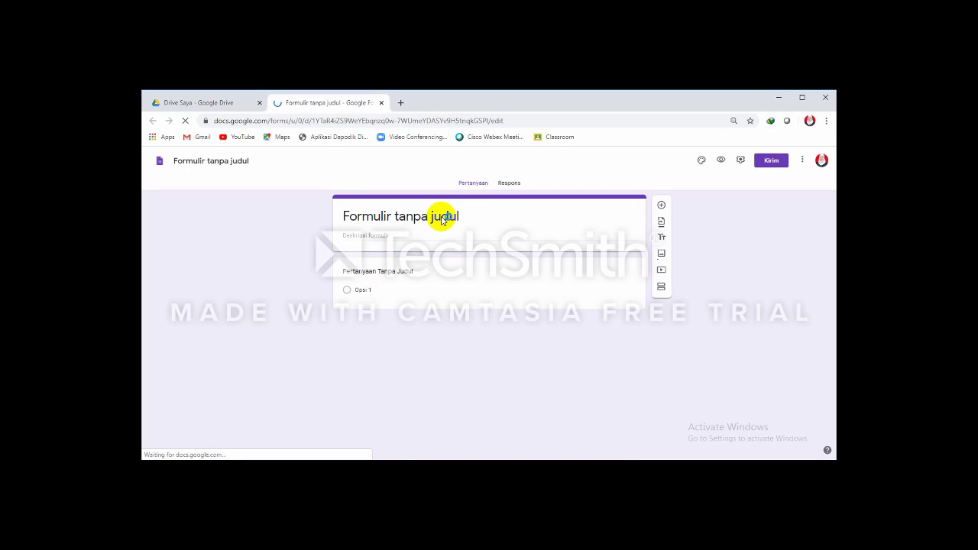
click(443, 219)
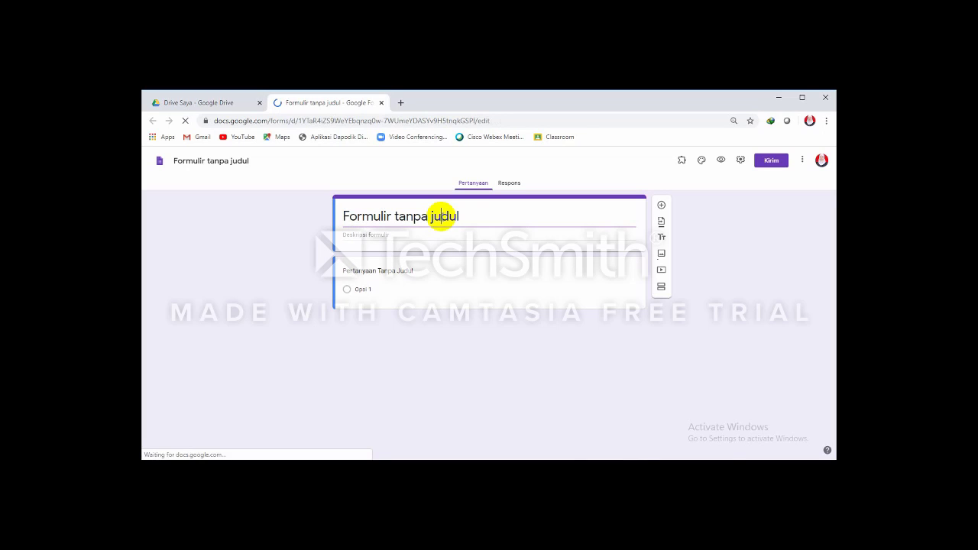
click(470, 218)
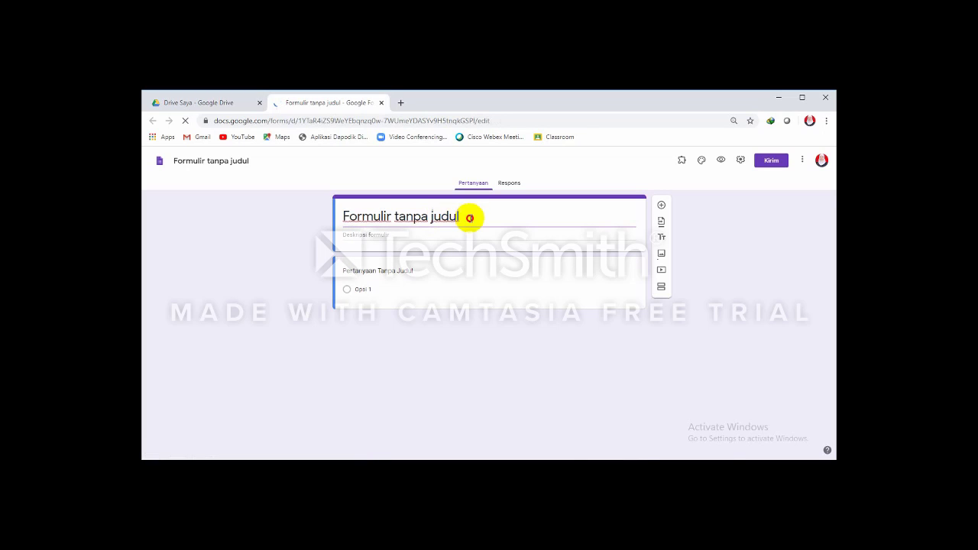
triple_click(339, 217)
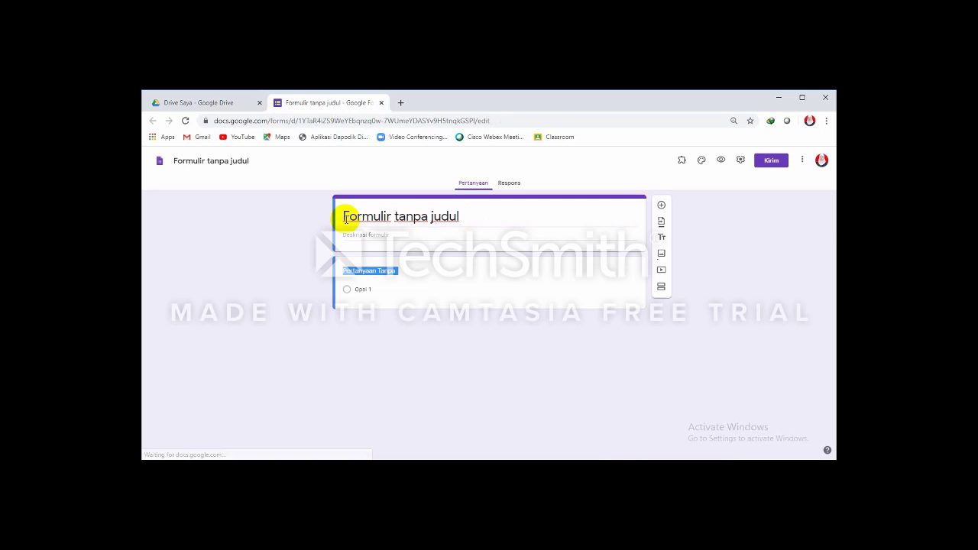
triple_click(469, 214)
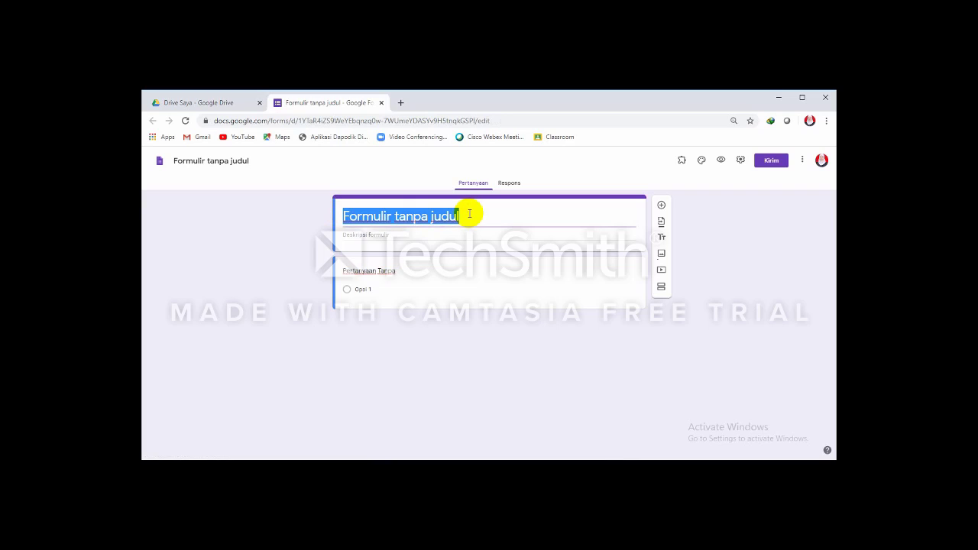
text(U)
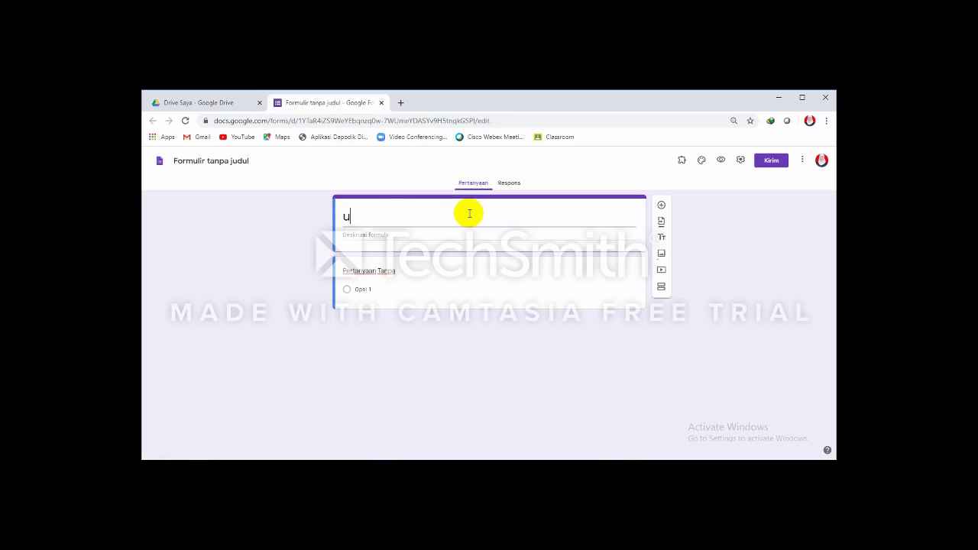
key(BackSpace)
text(ULANG)
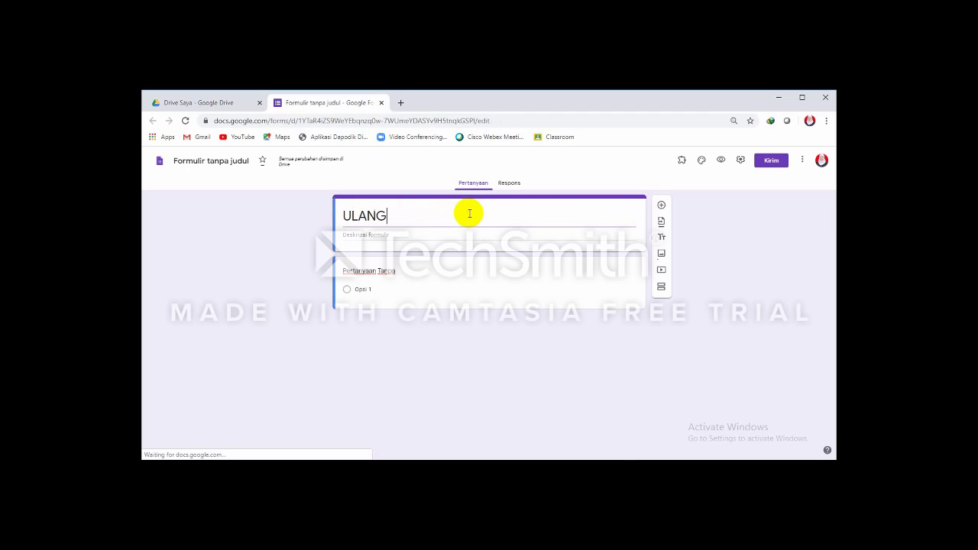
text(AN HAR)
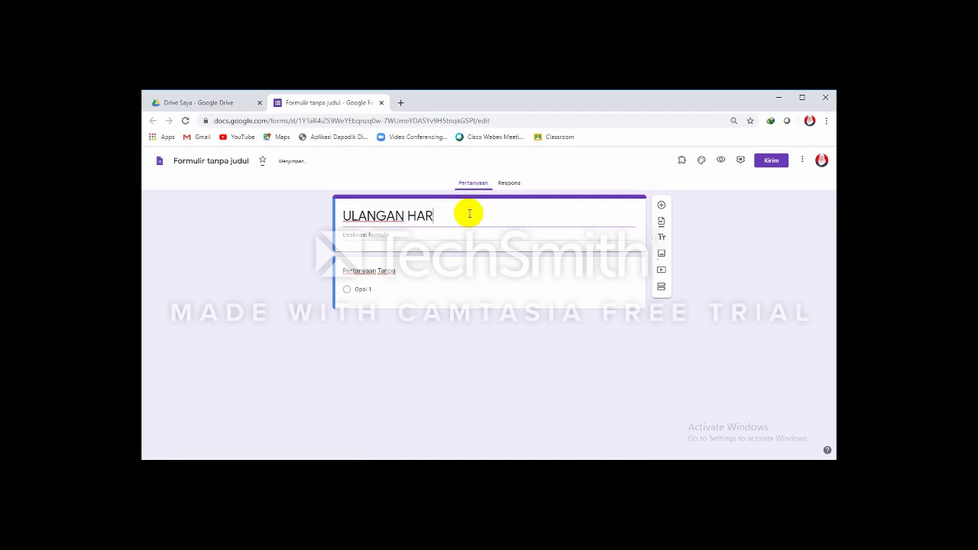
text(IAN PER)
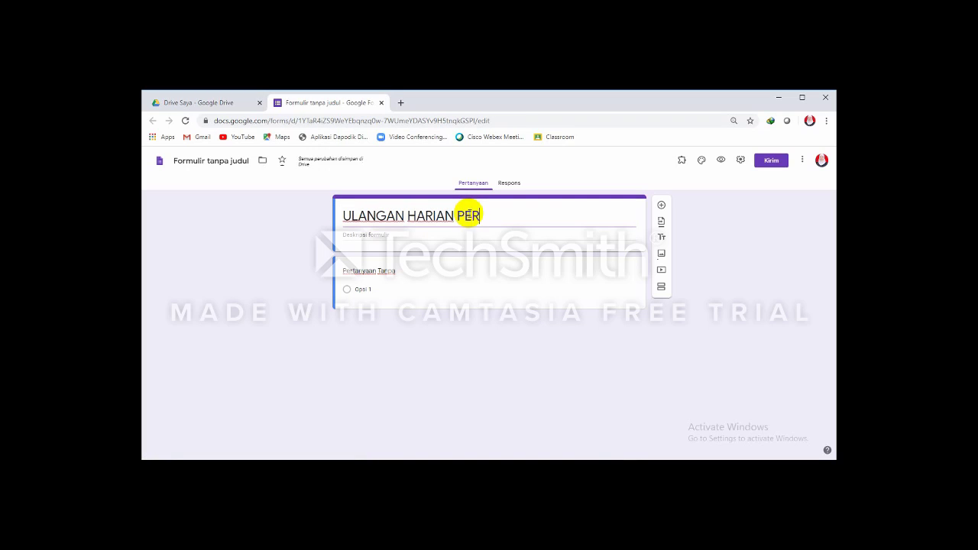
text(COBAAN)
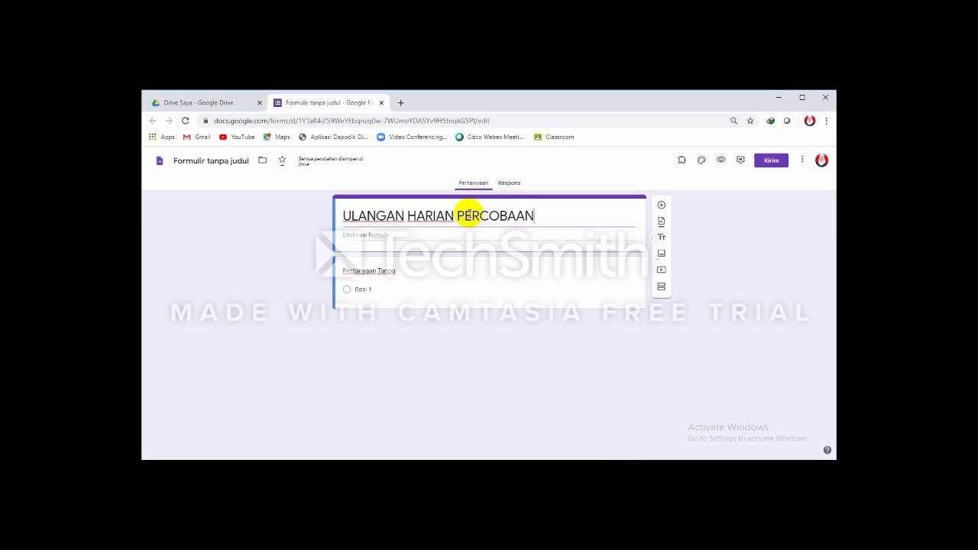
Step: Name the file ULANGAN HARIAN PERCOBAAN, add description 'Tahun Pelajaran 2019/2020', and delete the default question
click(207, 163)
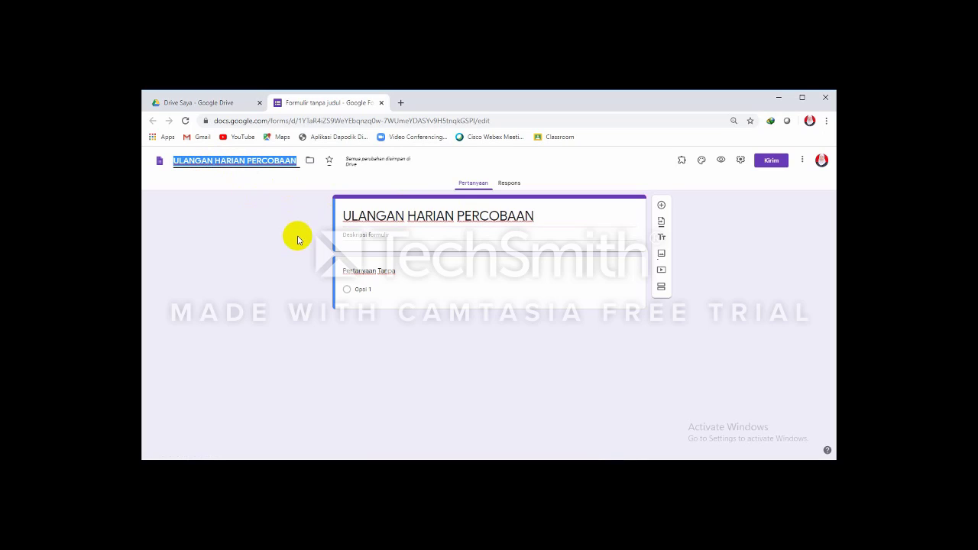
click(408, 232)
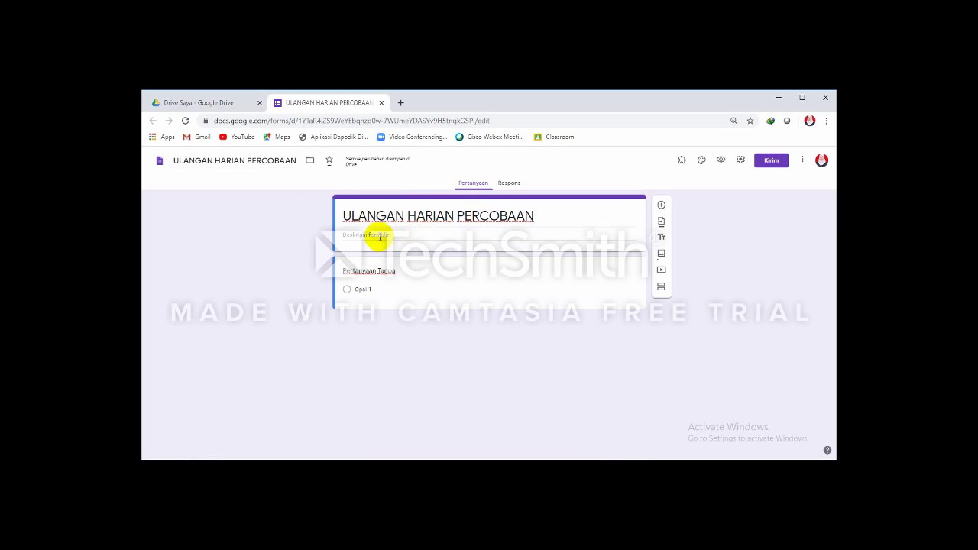
click(379, 238)
text(Ta)
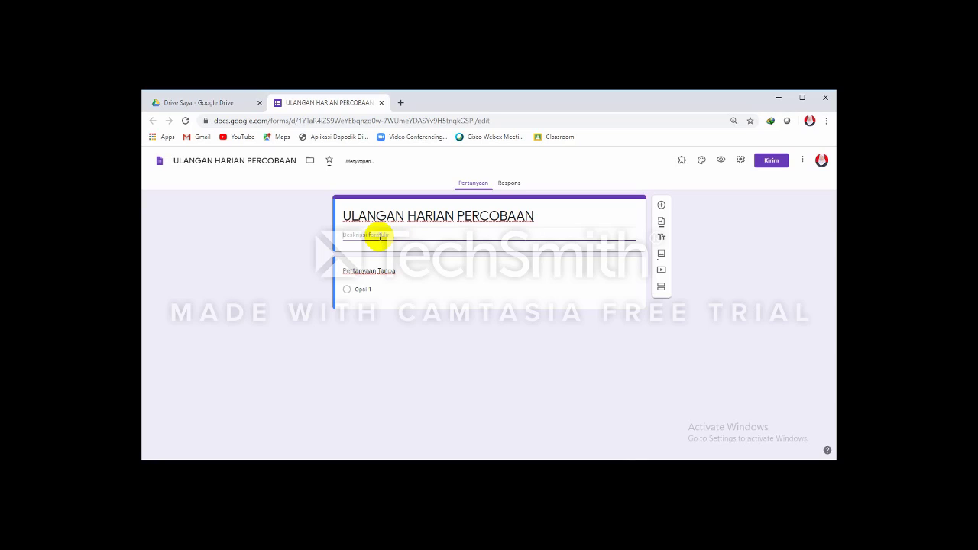
text(hun Pelajaran 2019)
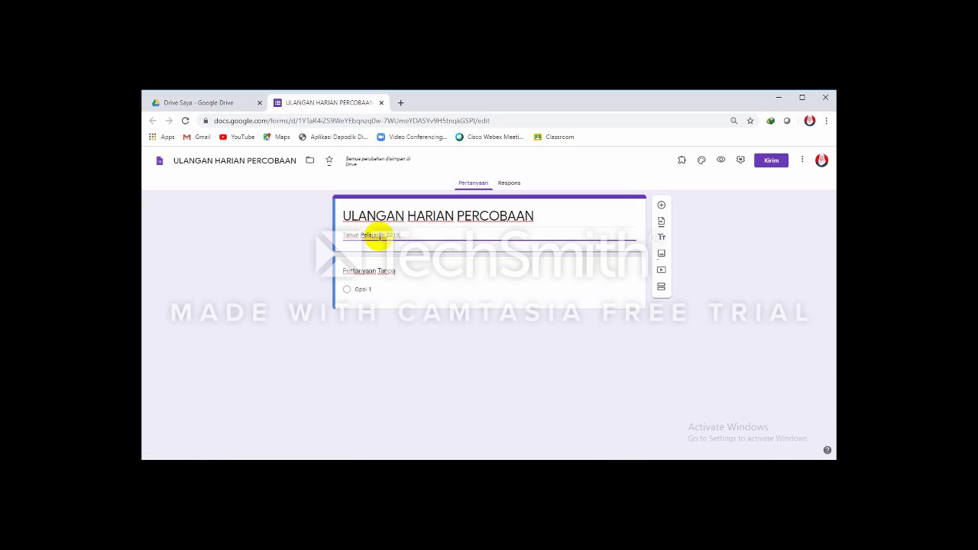
text(/2020)
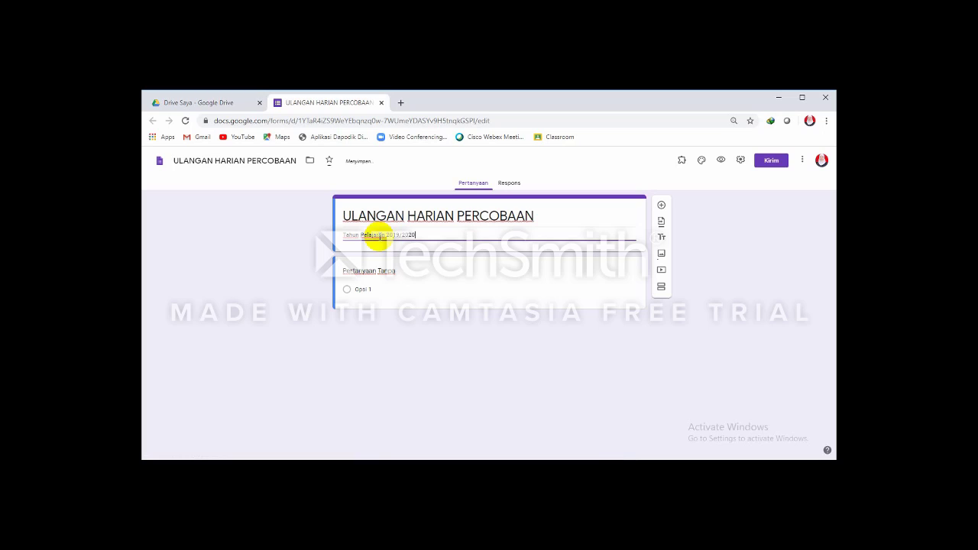
click(399, 275)
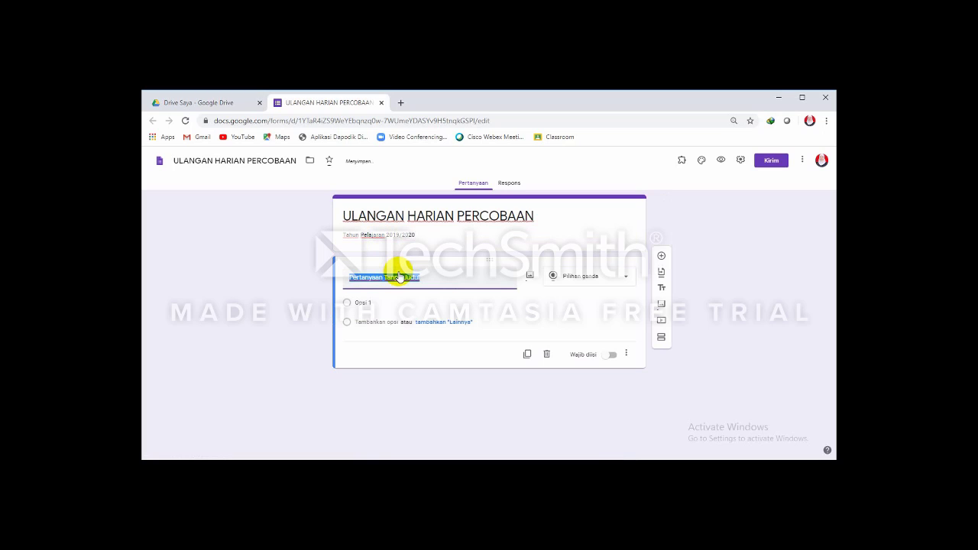
click(548, 356)
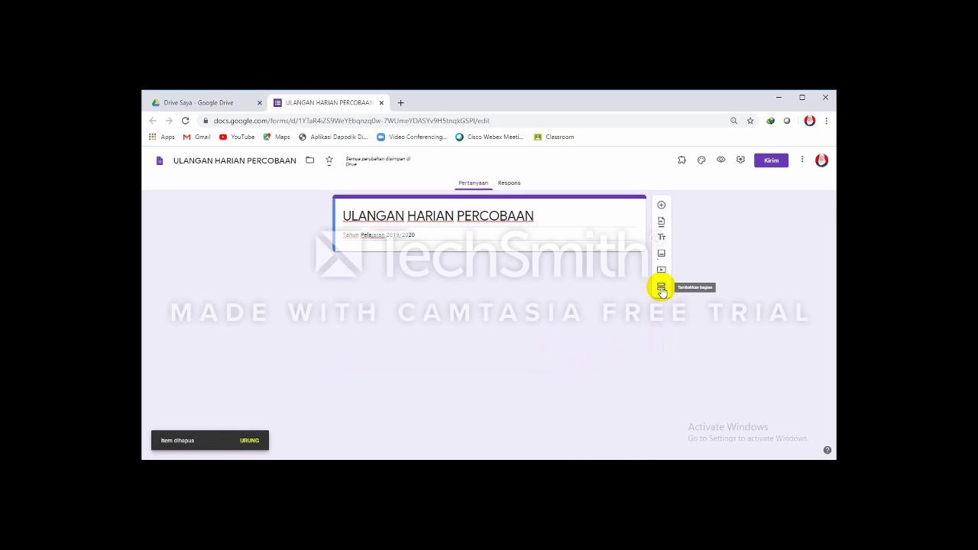
Step: Add a section titled 'IDENTITAS SISWA' and insert a blank question into it
click(662, 289)
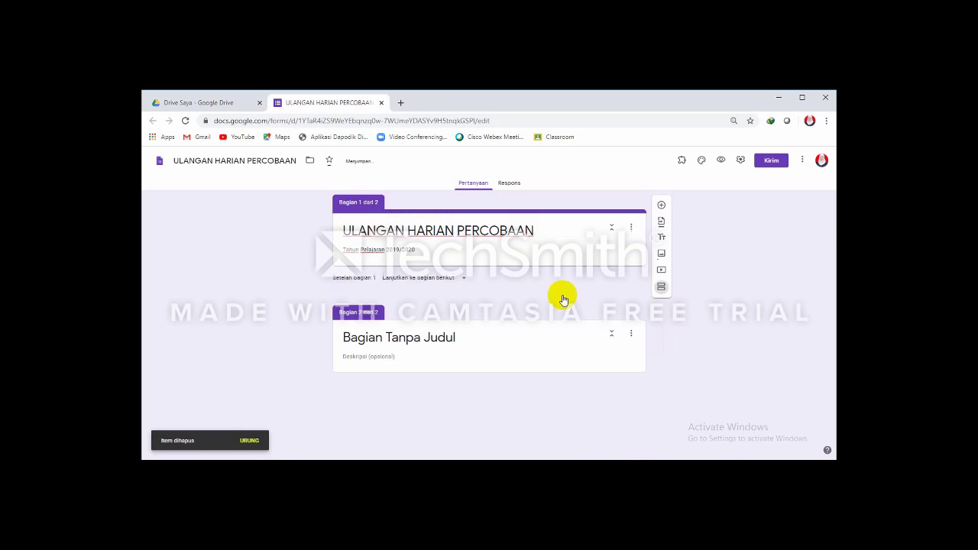
click(433, 339)
text(i)
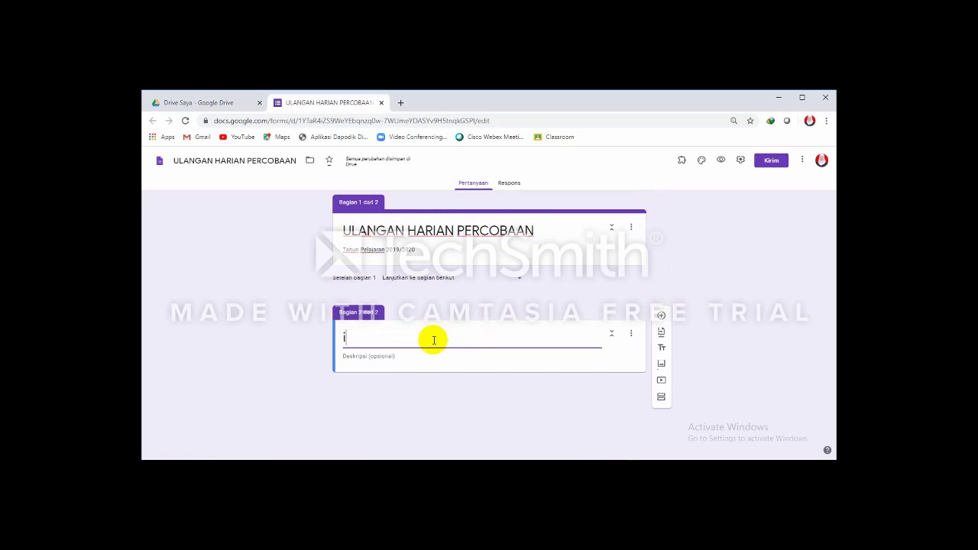
key(BackSpace)
text(IDENTITAS SISWA)
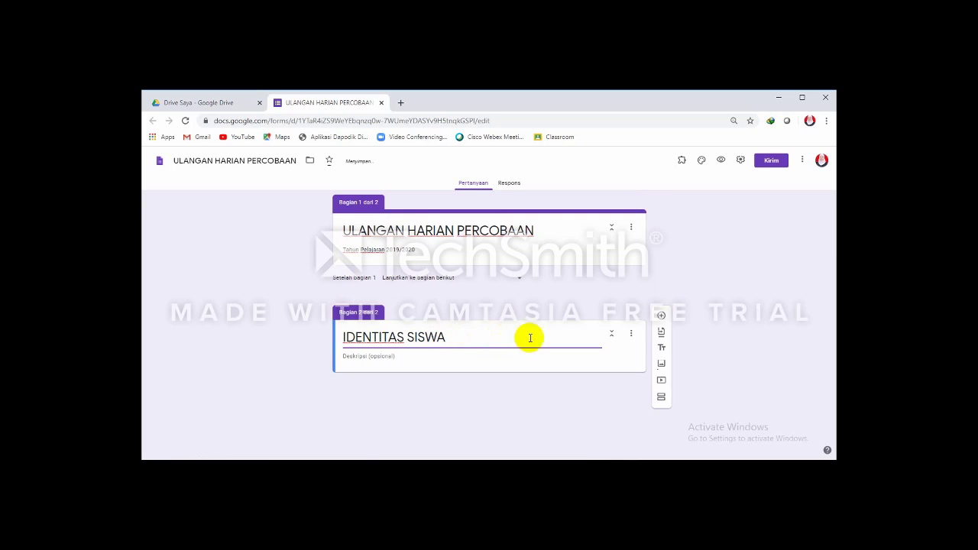
click(661, 316)
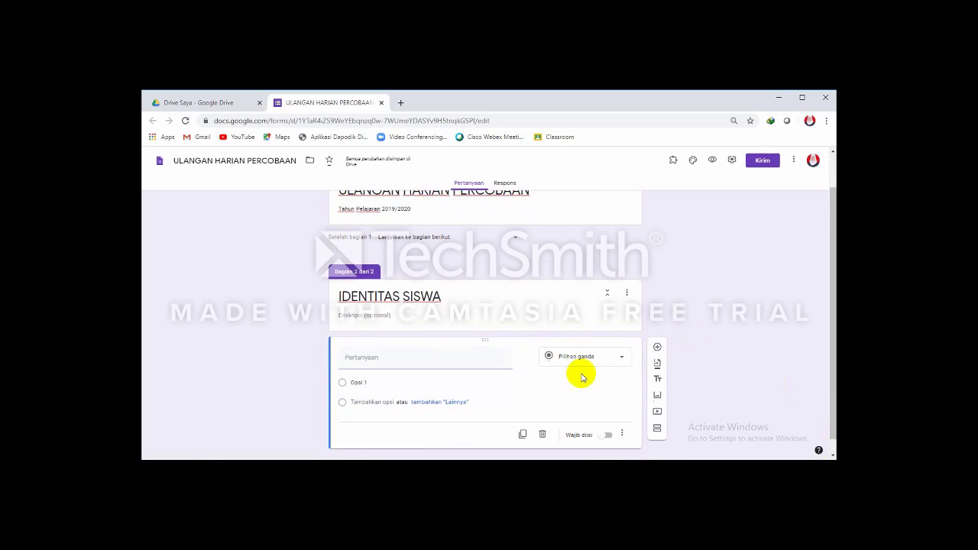
Step: Title the question NAMA, set it to Jawaban singkat, and make it required
click(367, 357)
text(NAMA)
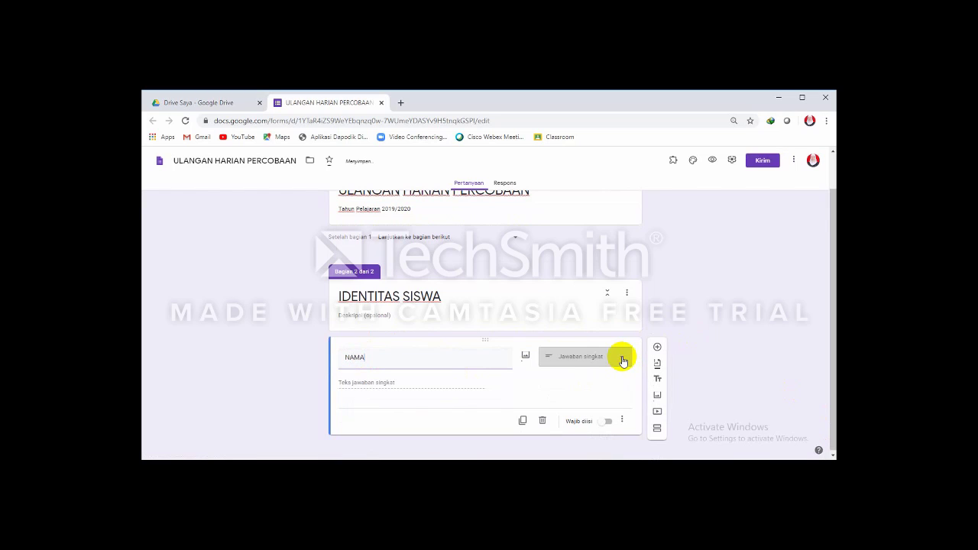
click(623, 360)
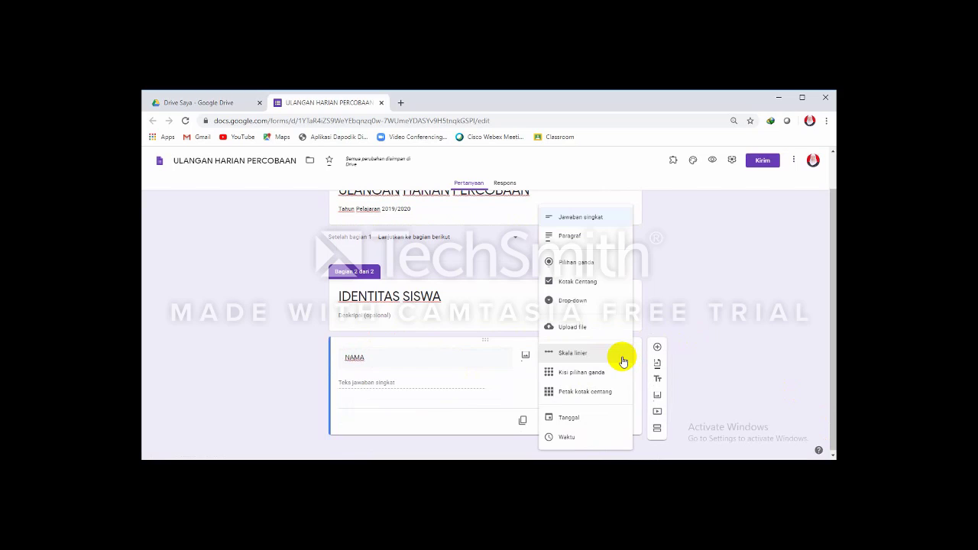
click(401, 382)
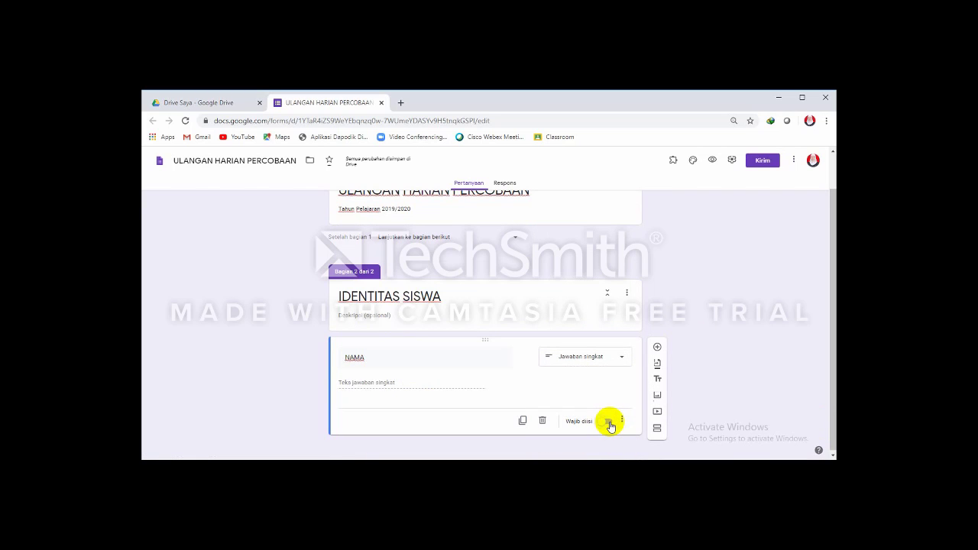
click(609, 423)
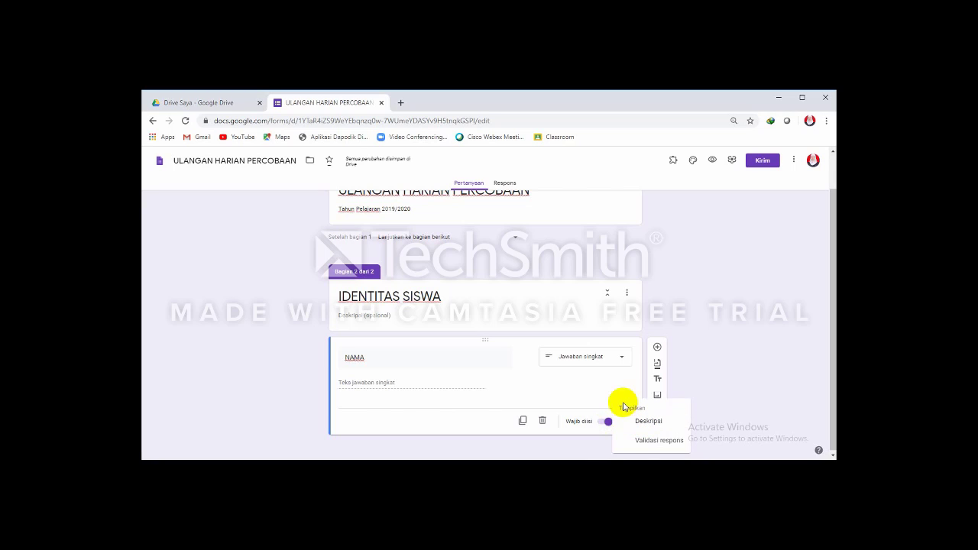
Step: Give NAMA the description 'Tulis nama lengkap sesuai absensi'
click(585, 388)
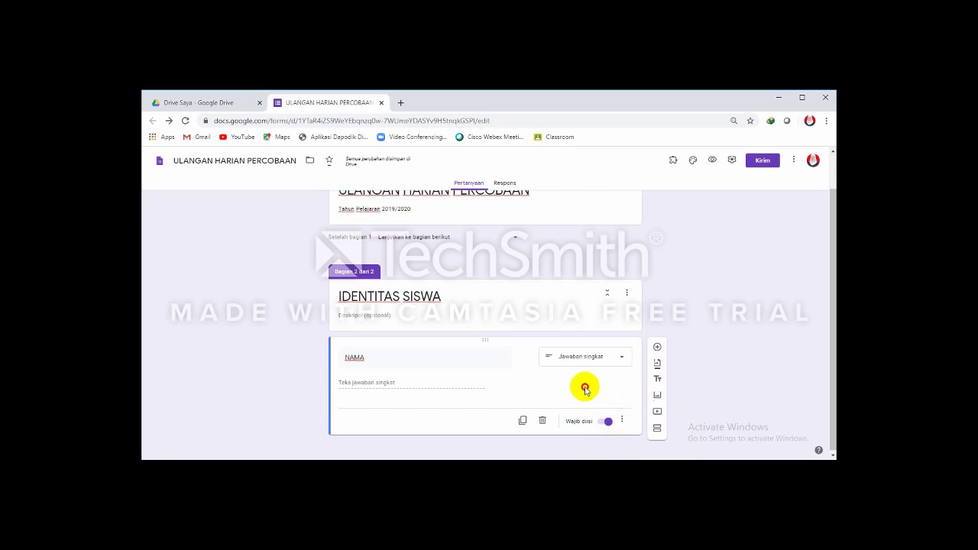
click(622, 422)
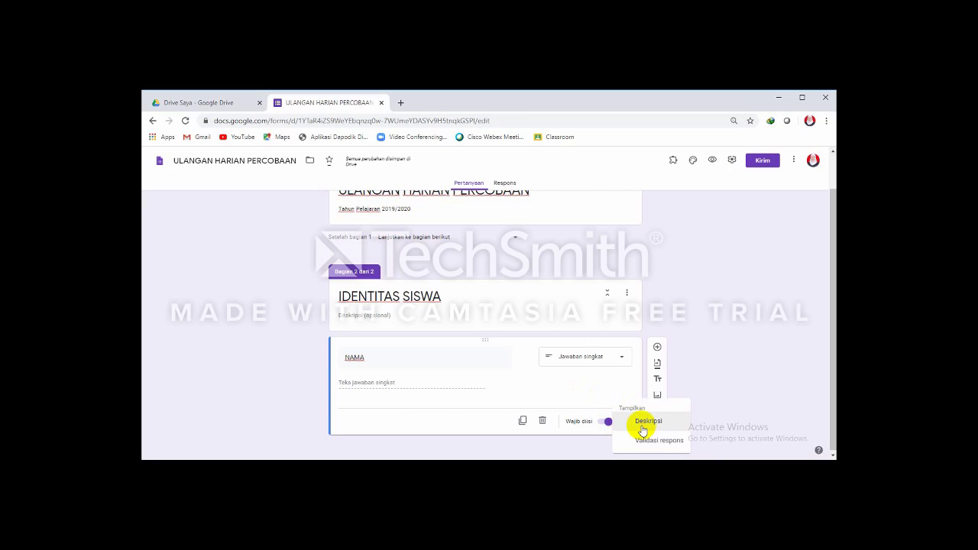
click(642, 428)
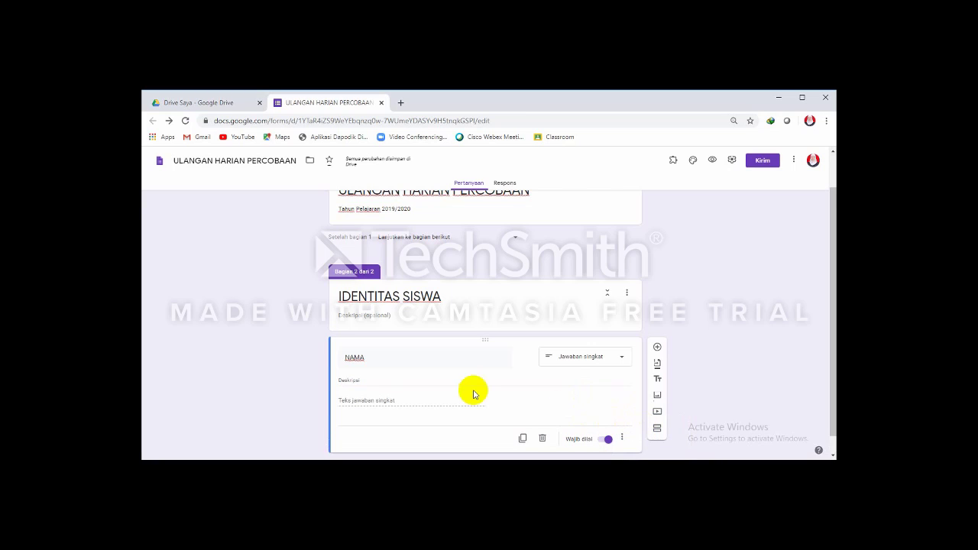
click(356, 381)
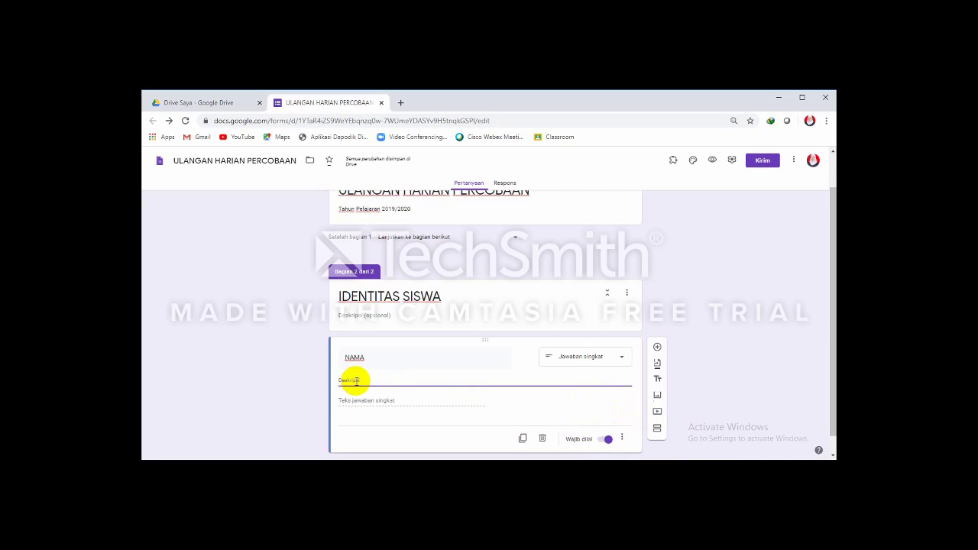
text(t)
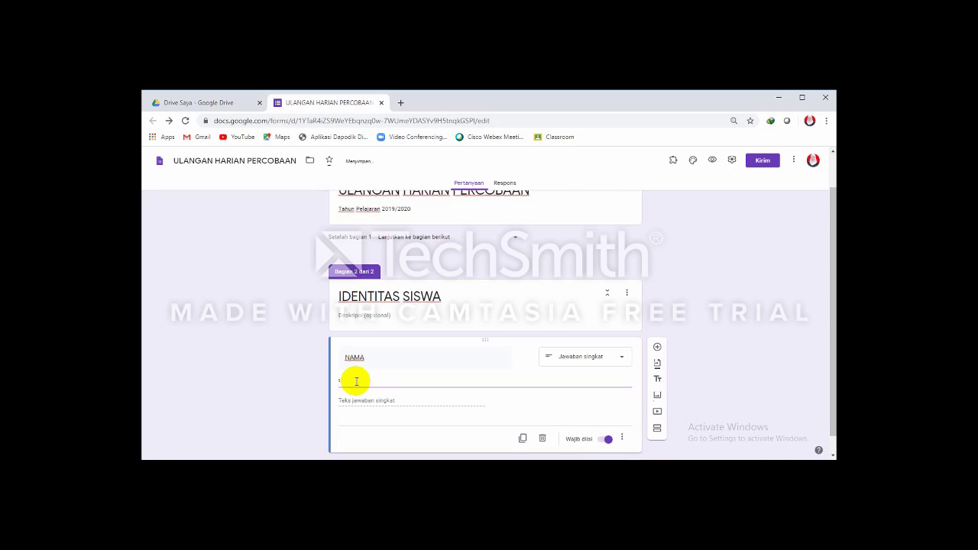
key(BackSpace)
text(Tulis nama lengkap sesu)
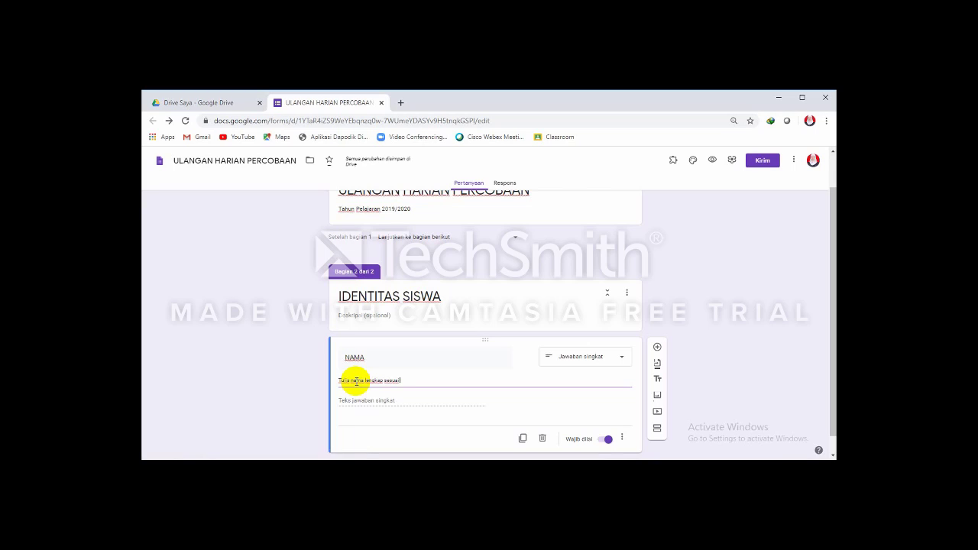
text(ai absensi)
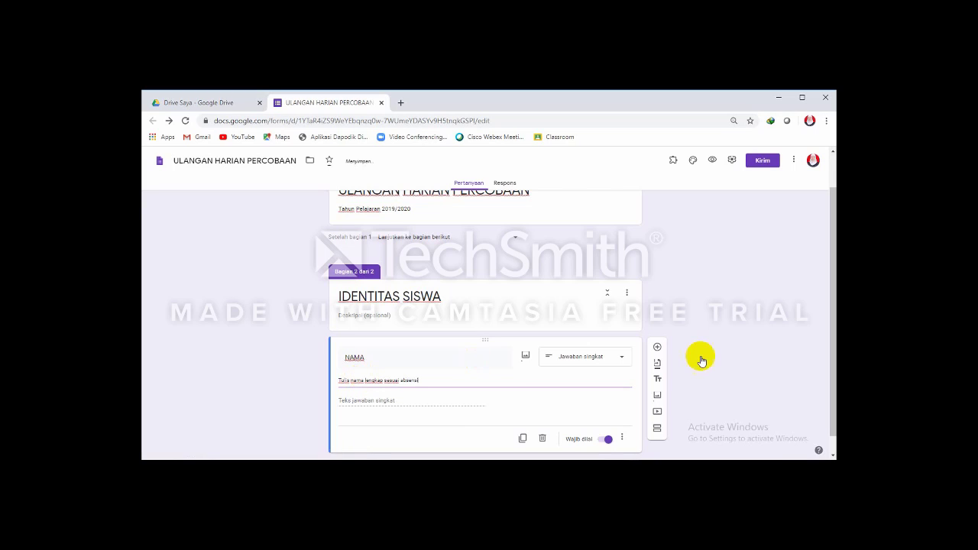
Step: Add a new question titled KELAS and set its type to Drop-down
click(657, 349)
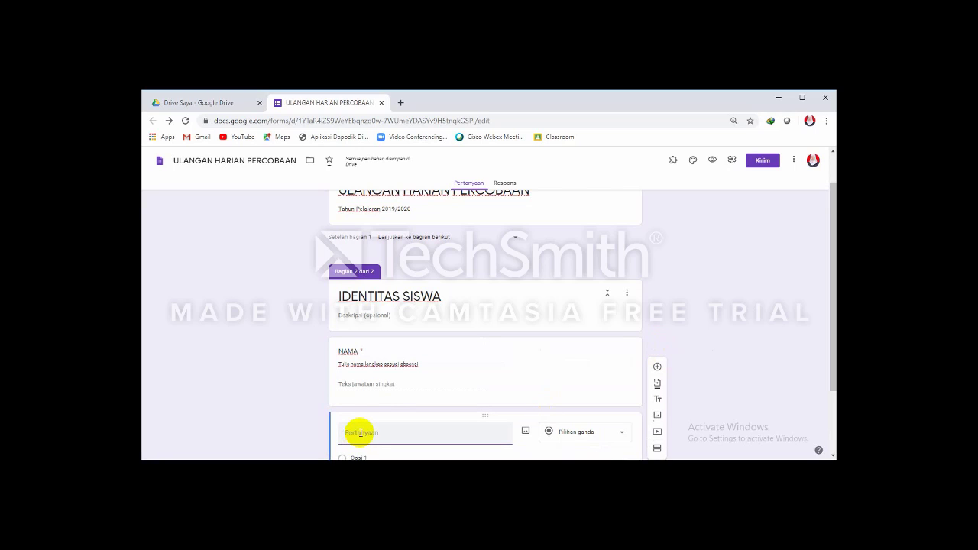
text(k)
key(BackSpace)
text(KELAS)
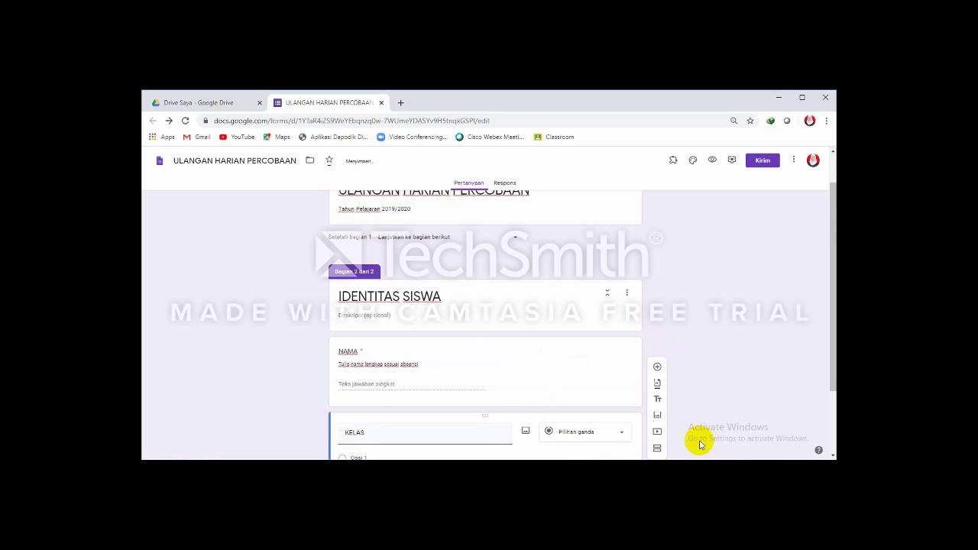
click(833, 456)
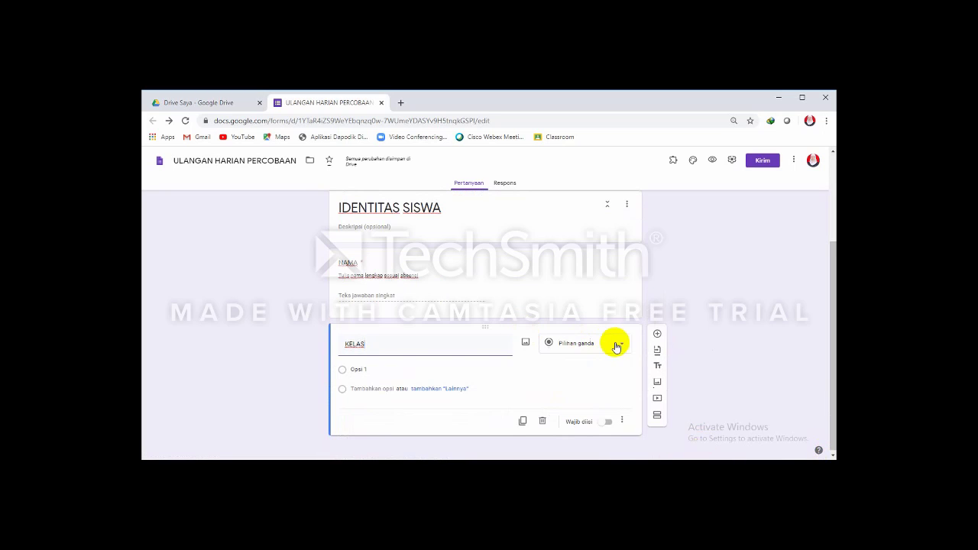
click(621, 344)
click(621, 345)
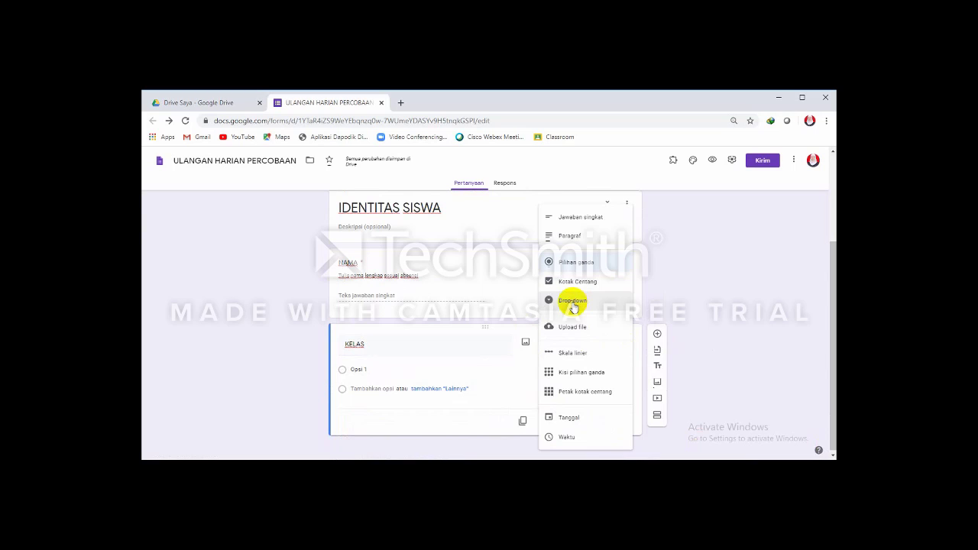
click(573, 304)
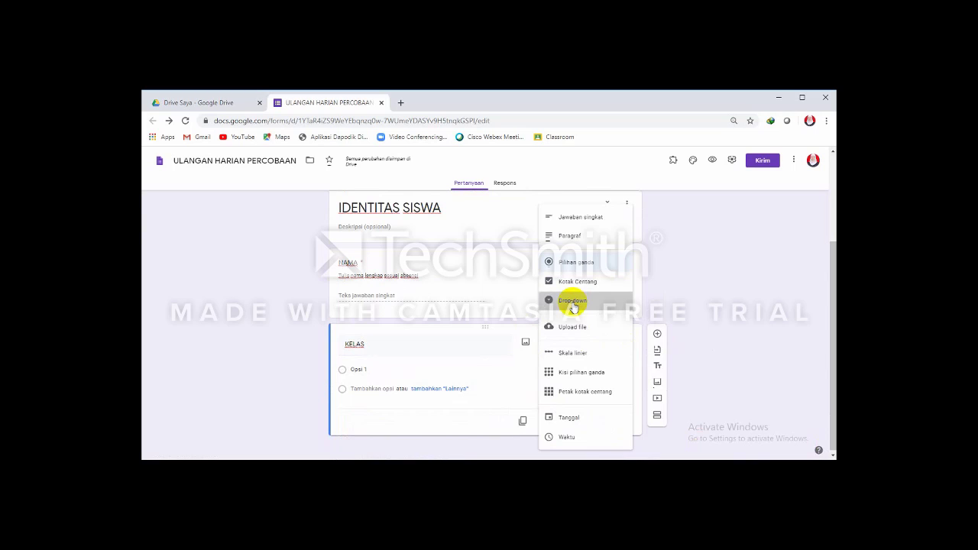
Step: Enter options XI IPA 1 through XI IPA 7 and make KELAS required
click(353, 369)
click(354, 369)
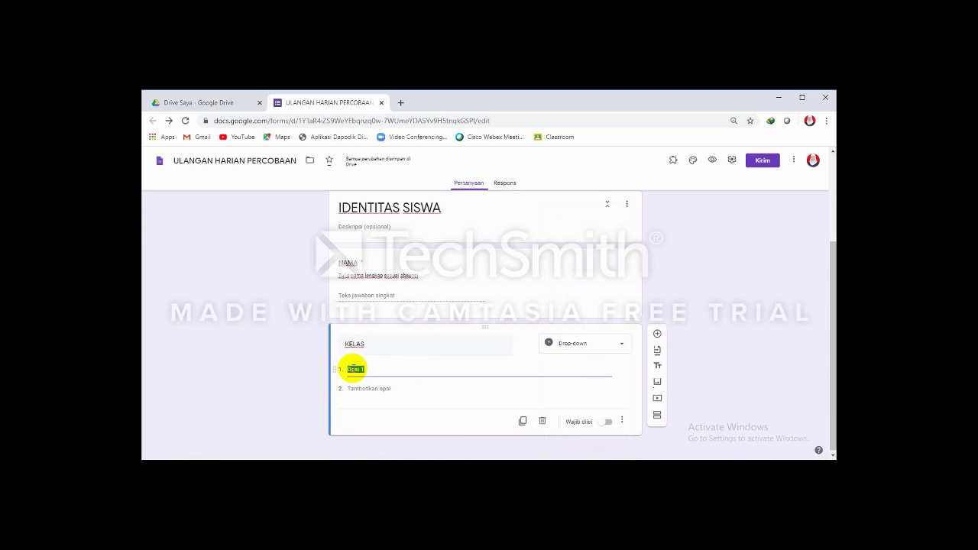
text(XI IPA 1)
key(Return)
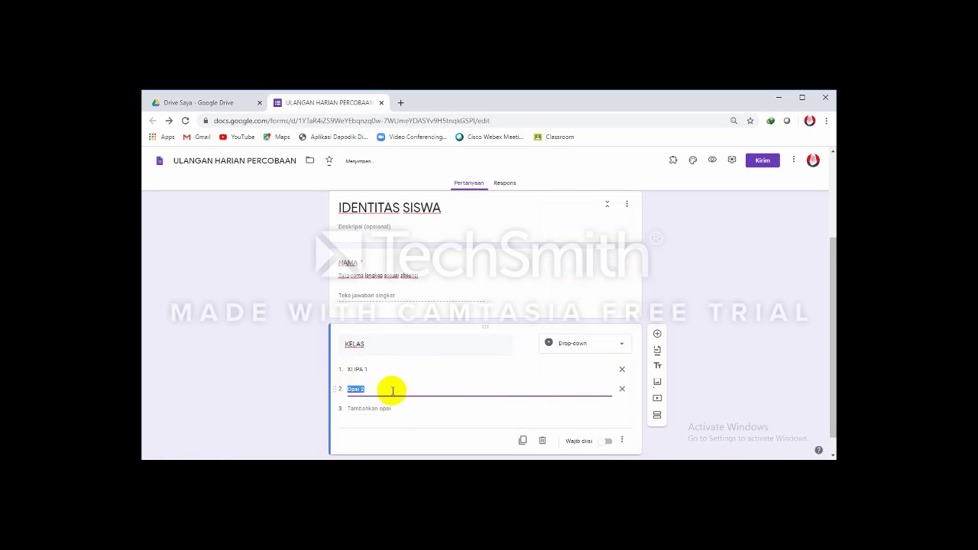
text(XI IPA 2)
key(Return)
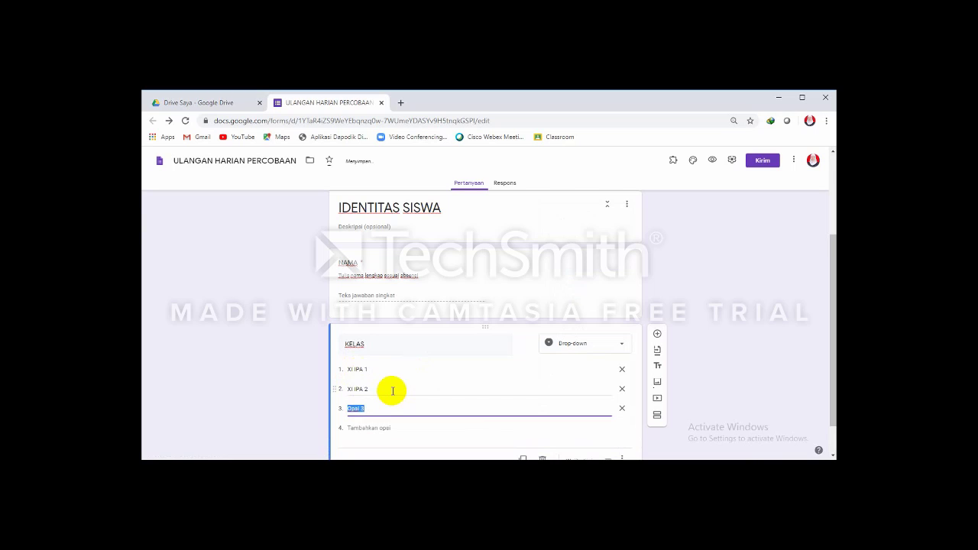
text(XI IPA )
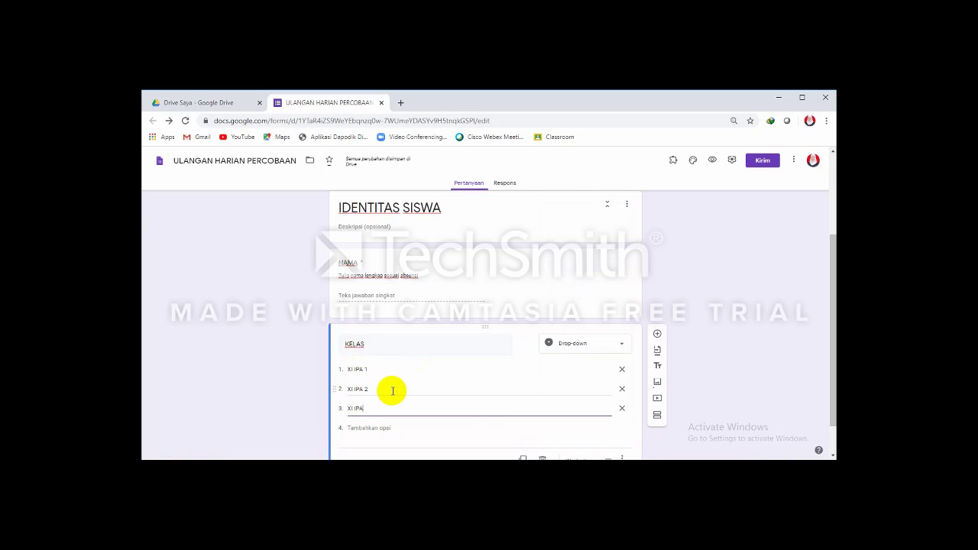
text(3)
key(Return)
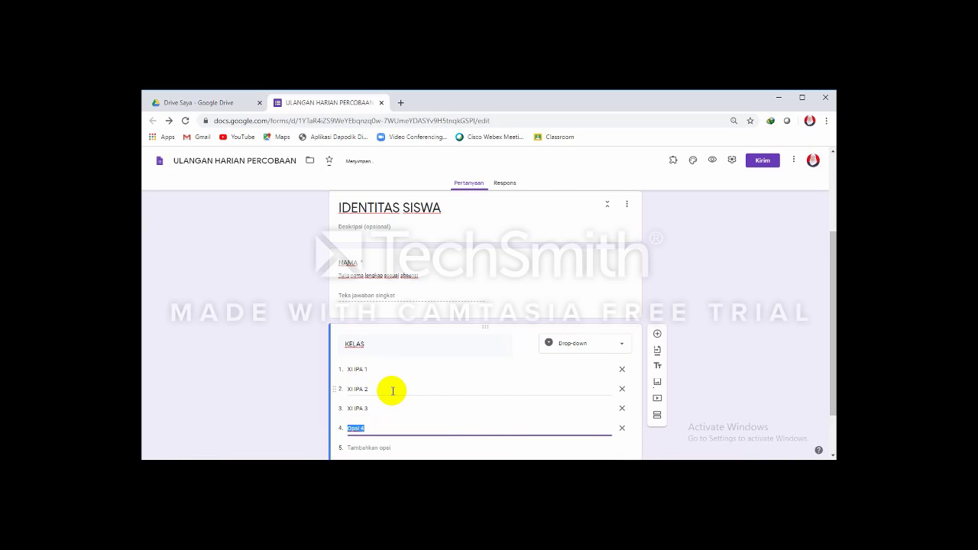
text(XI IPA 4)
key(Return)
text(X)
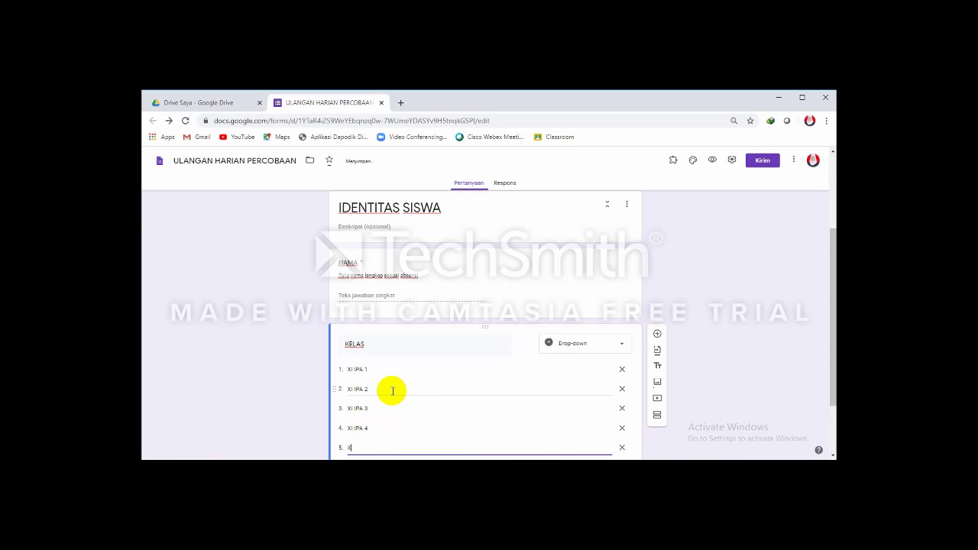
text(I IPA 5)
key(Return)
text(XI)
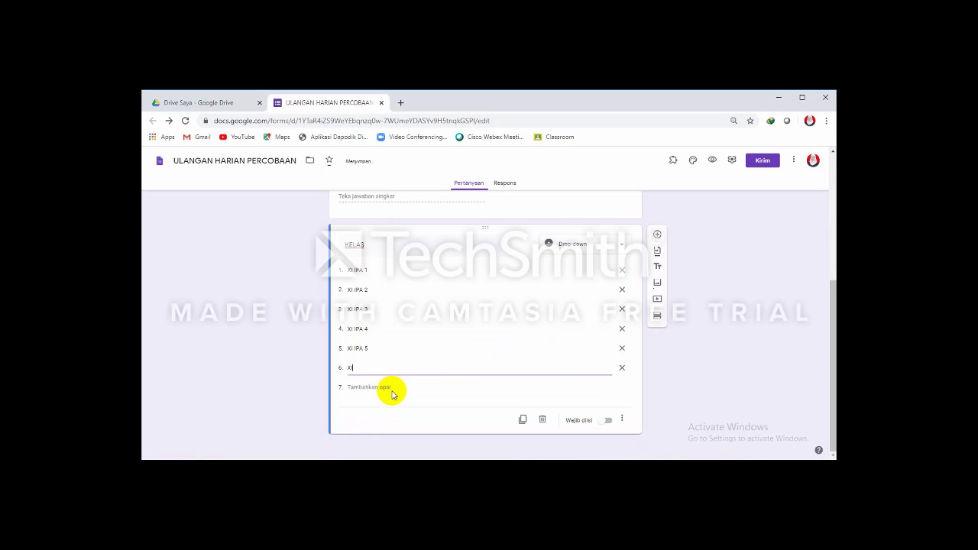
text( IPA 6)
click(382, 387)
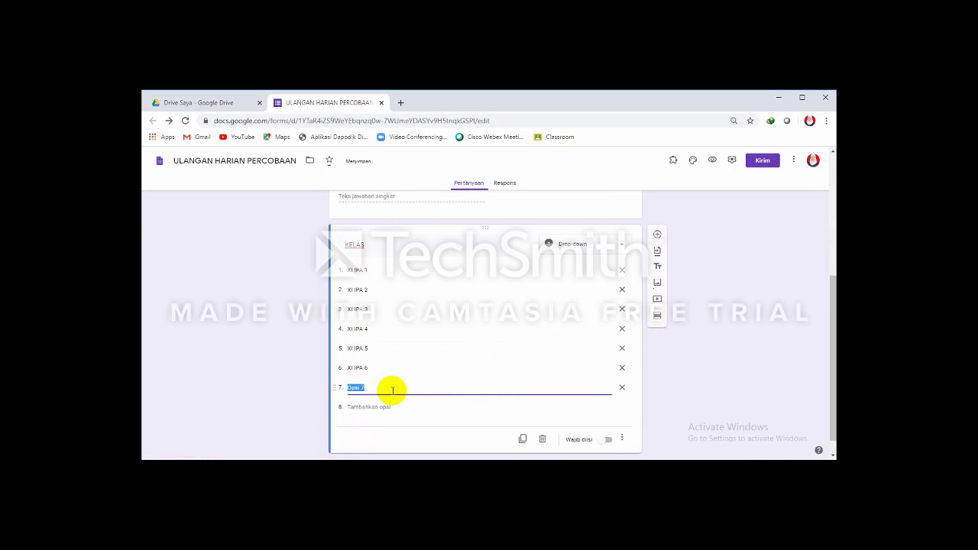
text(XI IPA)
click(607, 440)
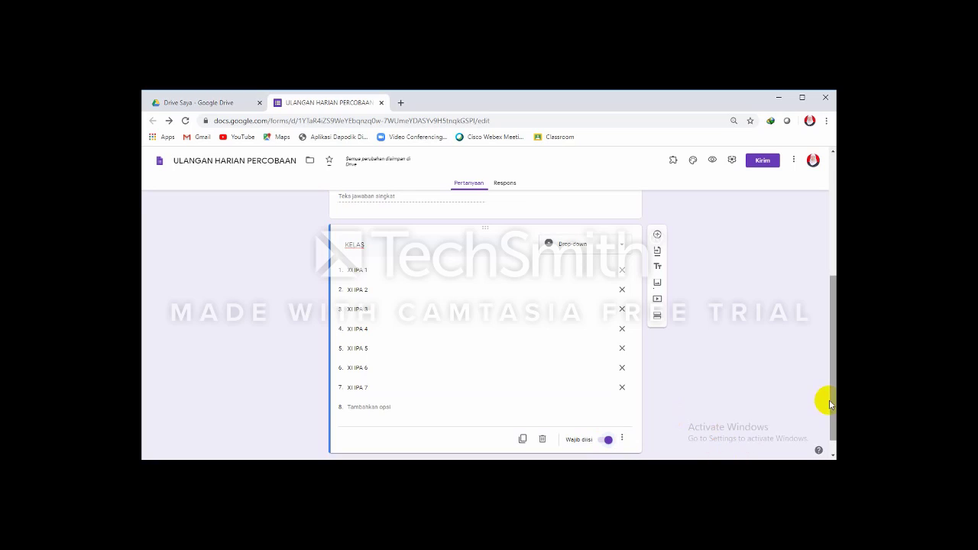
drag(830, 414, 825, 430)
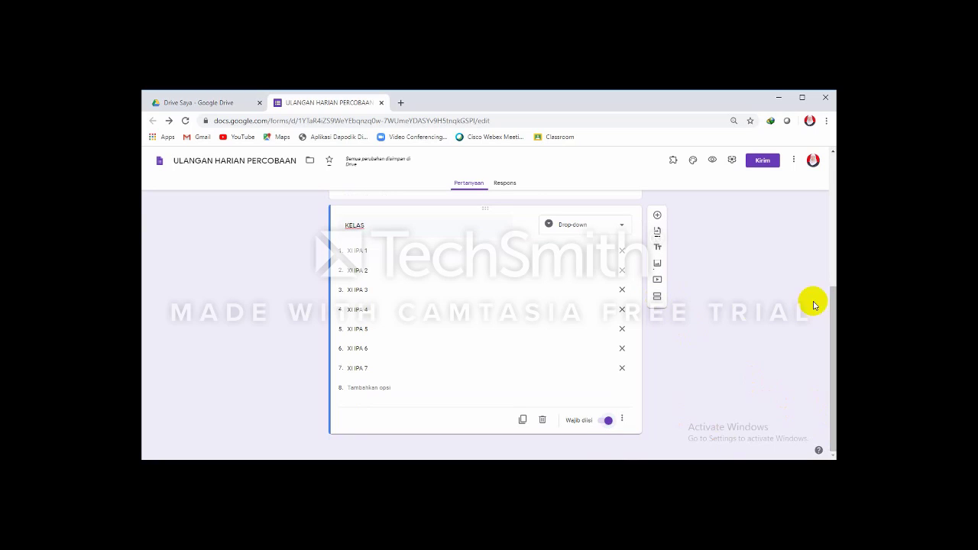
Step: Insert a new section after KELAS and title it 'KODE PENGAMAN SOAL'
click(658, 297)
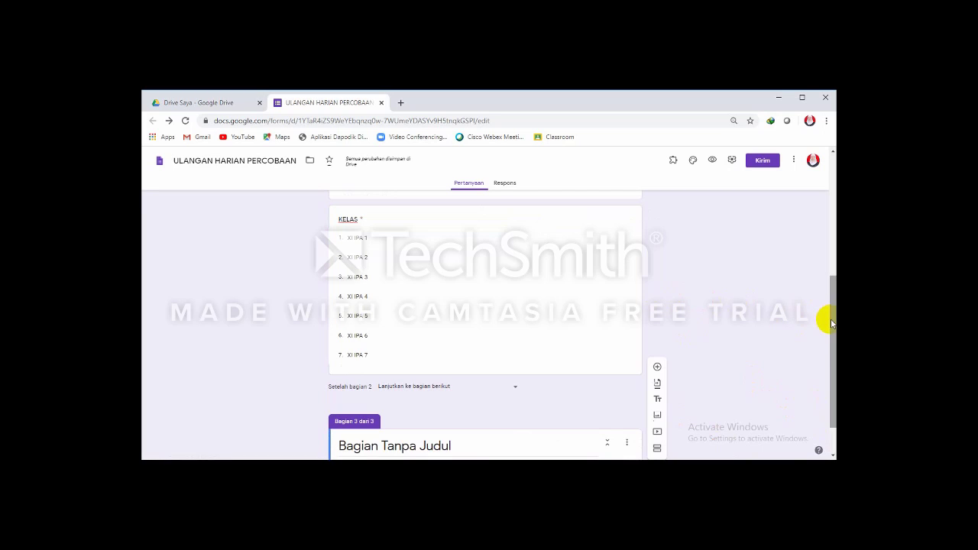
drag(833, 325, 827, 400)
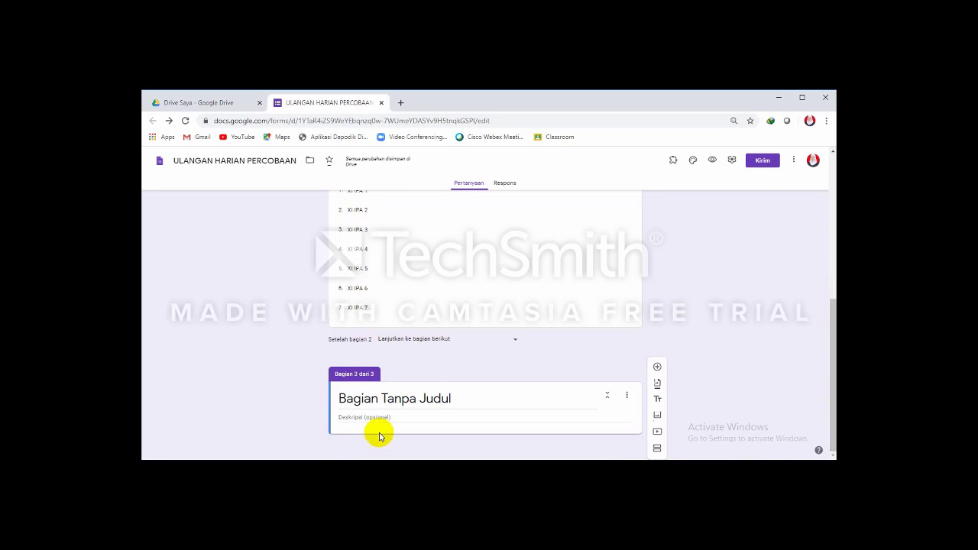
click(394, 401)
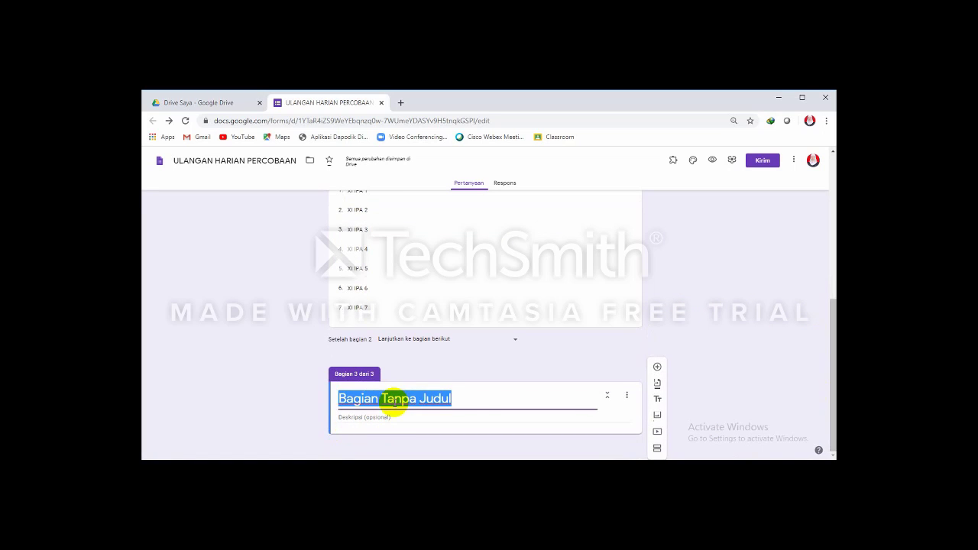
text(KODE P)
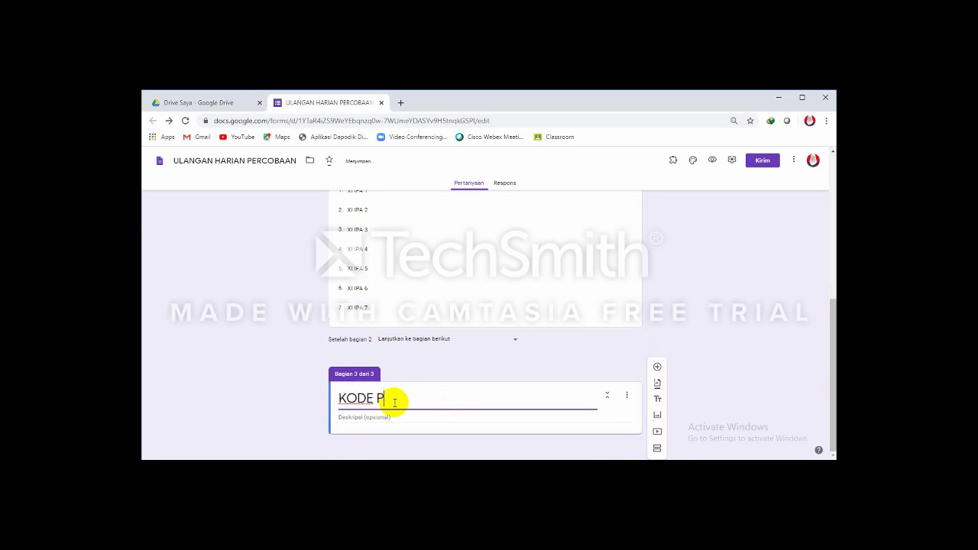
text(ENGAMAN )
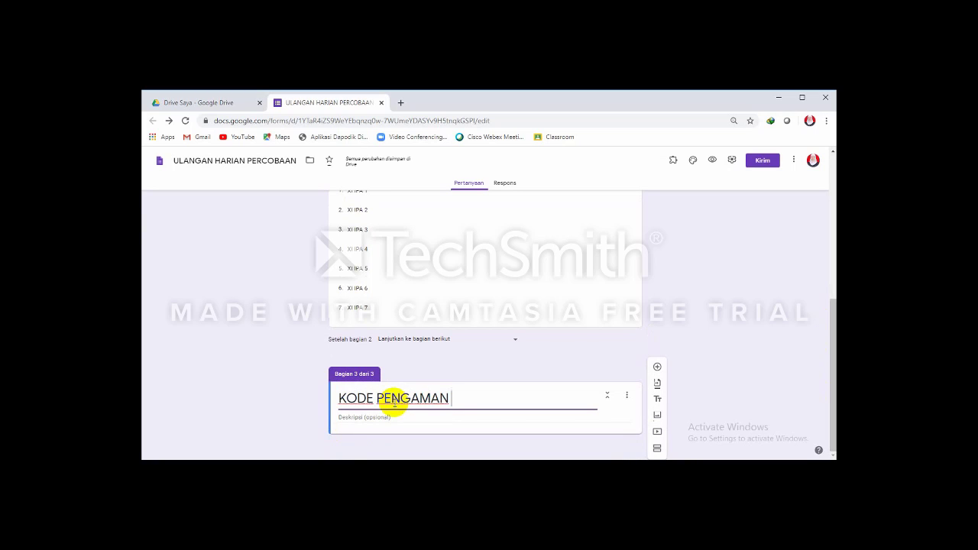
text(SOAL)
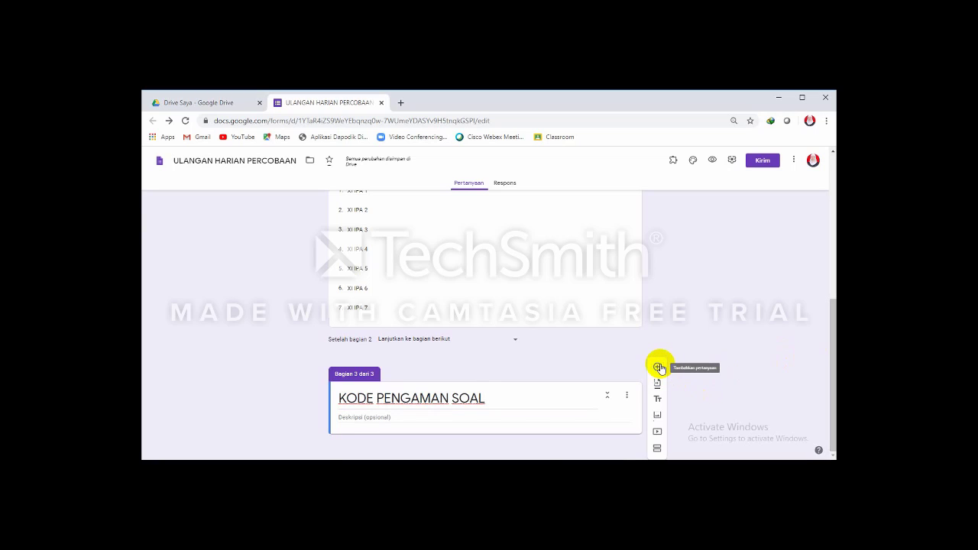
Step: Add a required short-answer question titled TOKEN to the new section
click(658, 367)
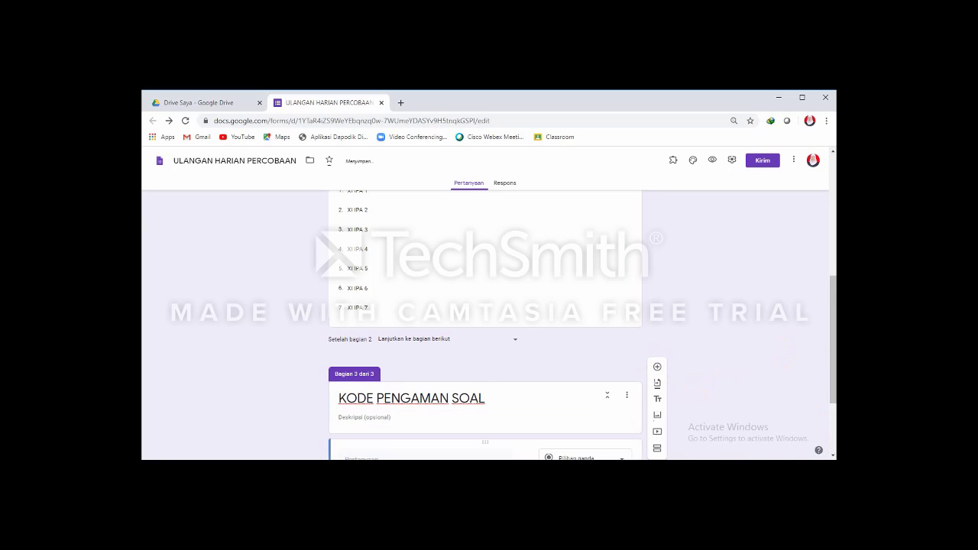
click(832, 456)
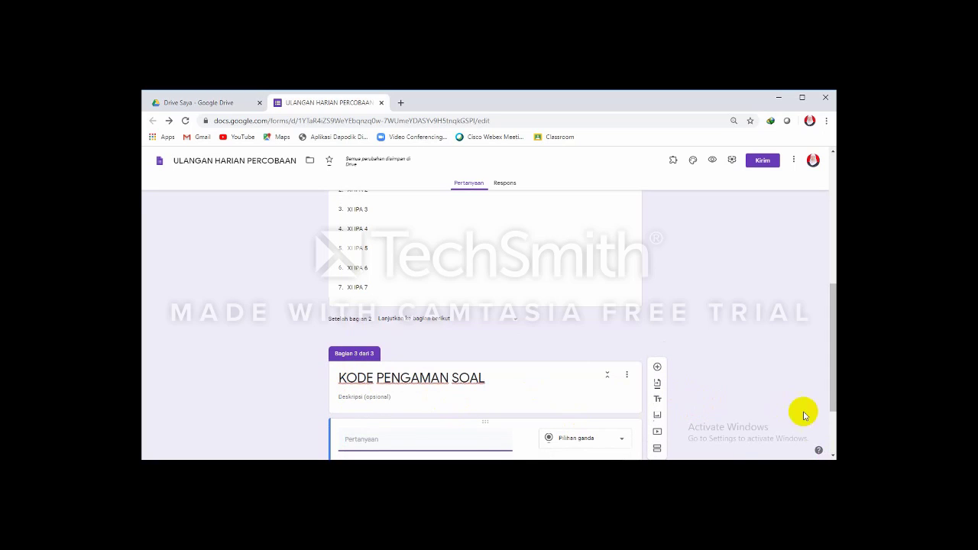
click(833, 456)
click(833, 456)
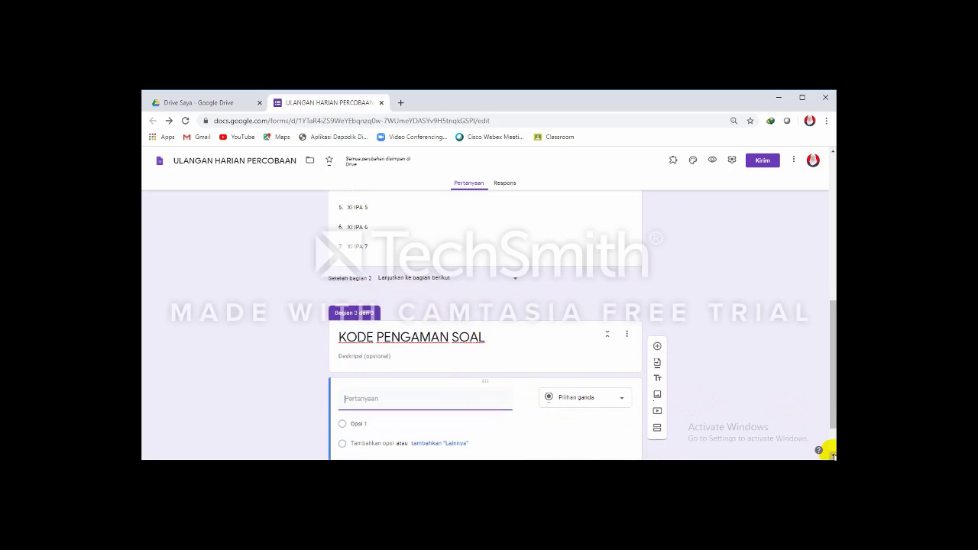
text(1)
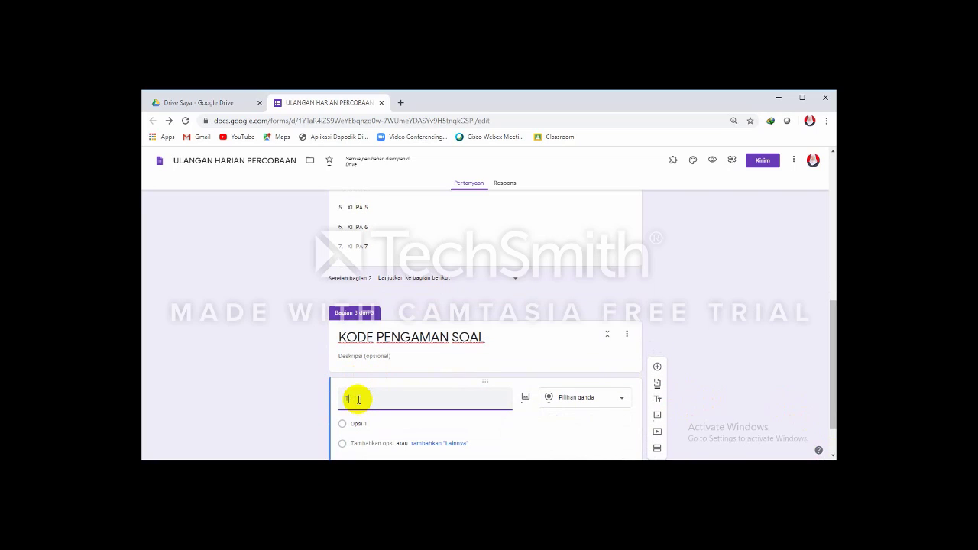
key(BackSpace)
text(TOKEN)
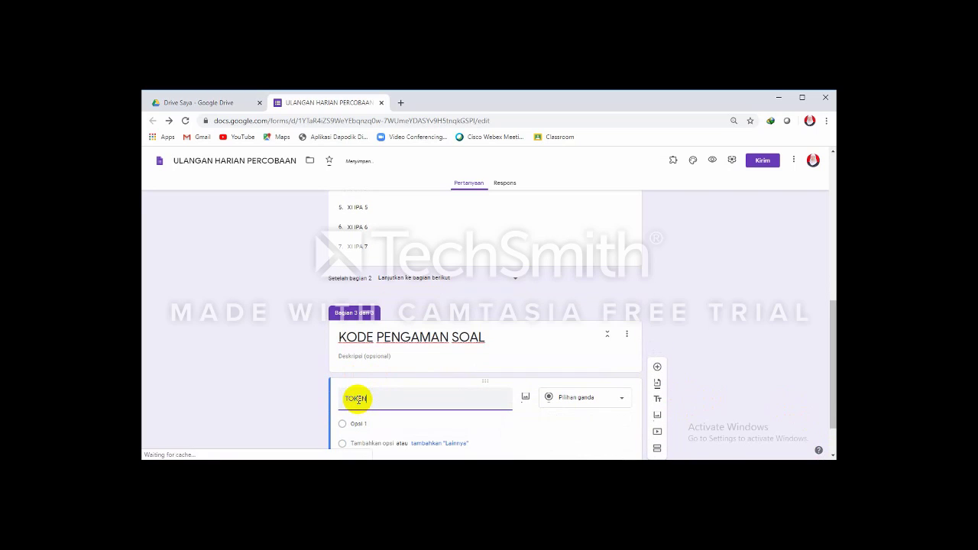
click(623, 402)
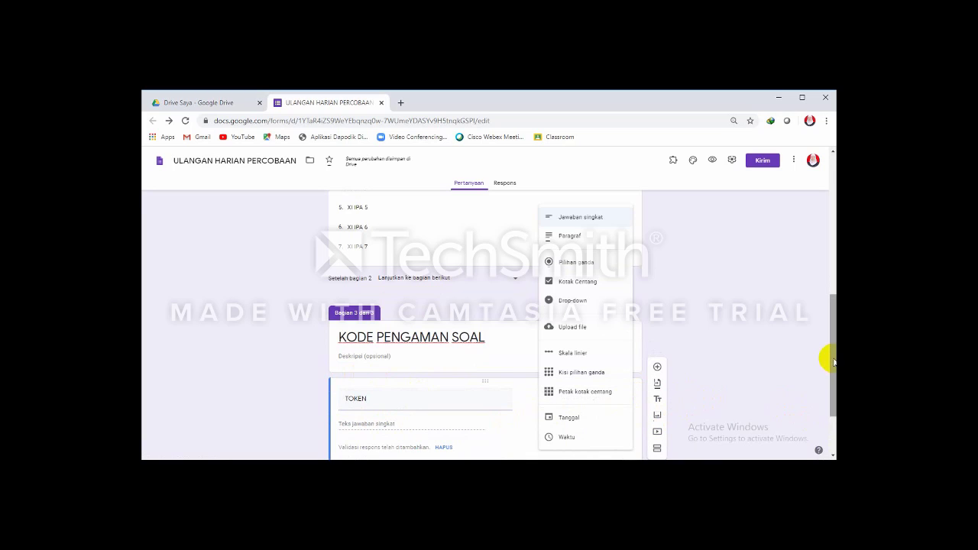
drag(833, 363, 834, 413)
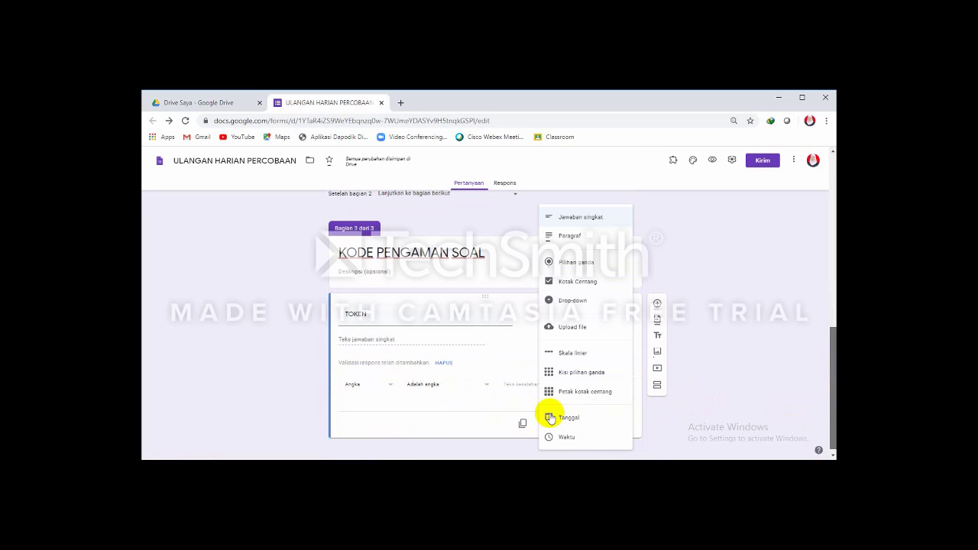
click(425, 342)
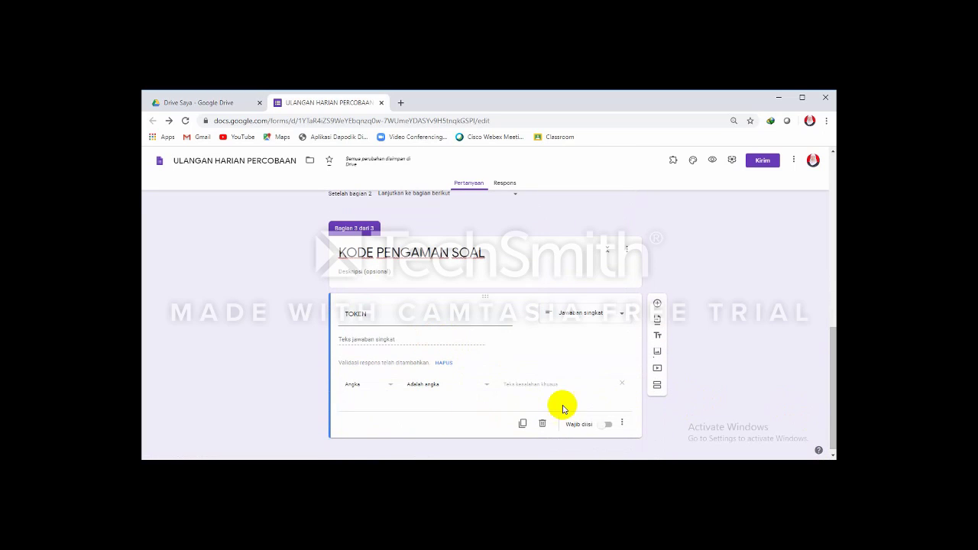
click(610, 424)
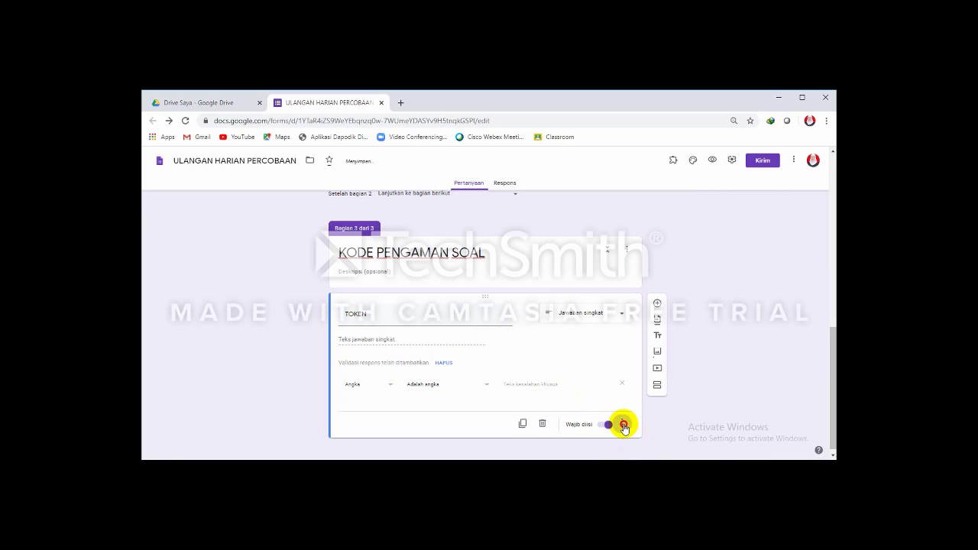
Step: Give TOKEN the description 'Tulis token soal yang diberi guru'
click(624, 423)
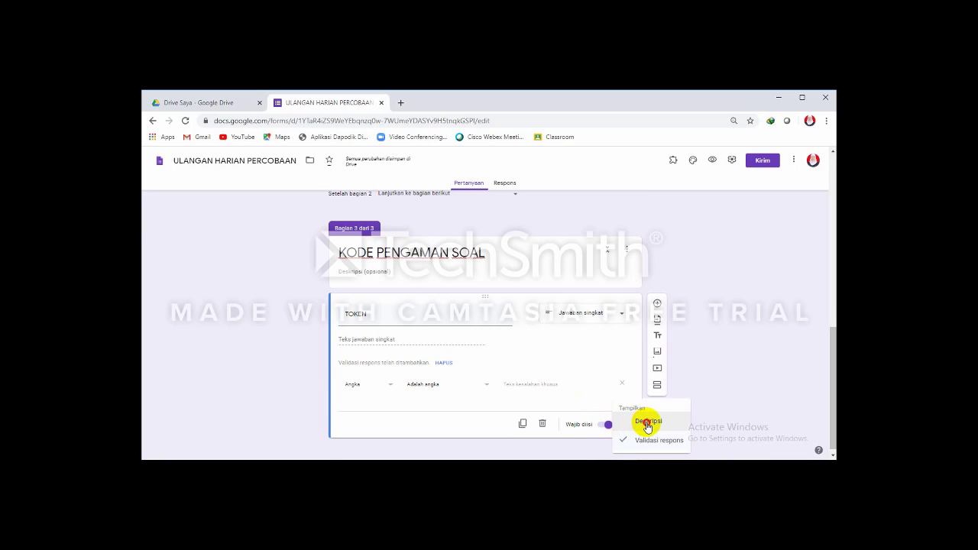
click(647, 423)
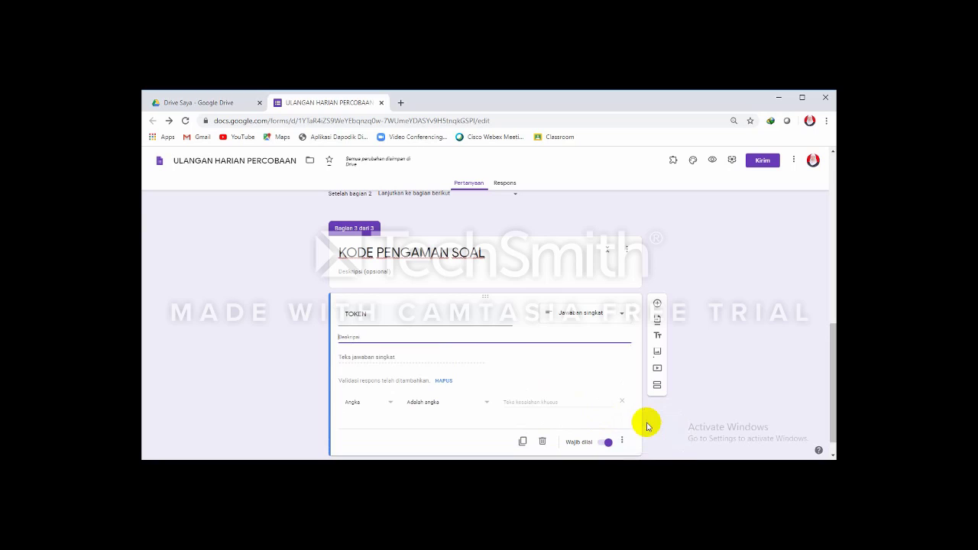
click(364, 337)
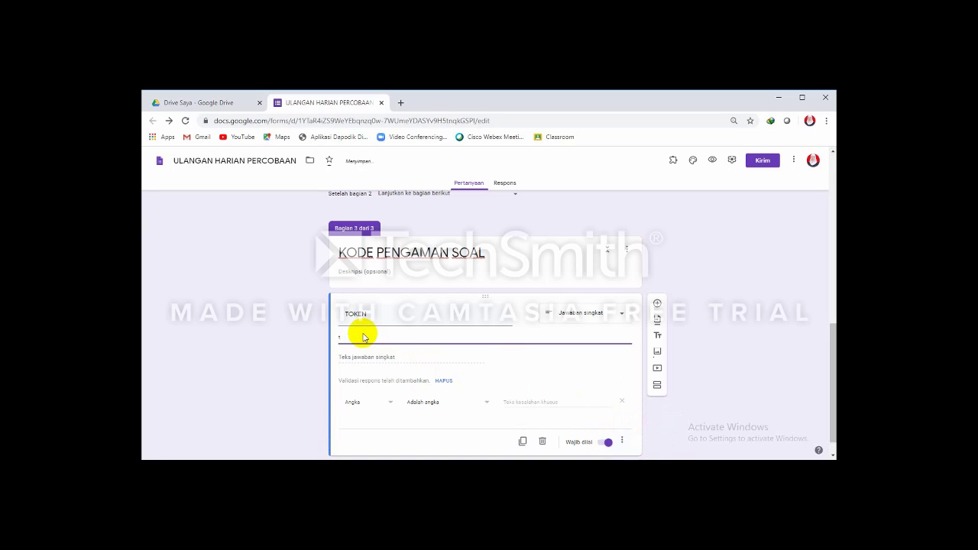
text(Tulis)
text( token)
text( soal ya)
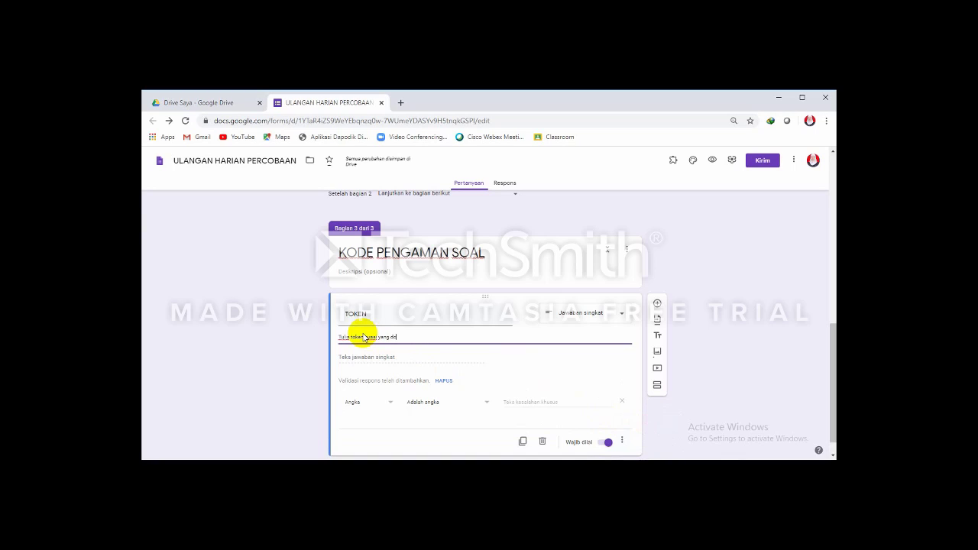
text(ng diberi guru)
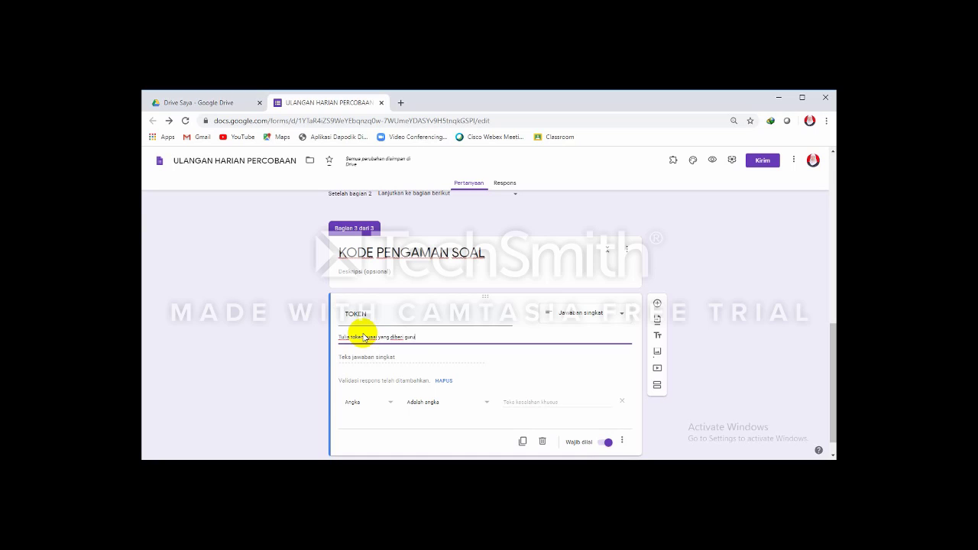
Step: Set the TOKEN response validation to Teks, Berisi, requiring the text MATEMATIKA
click(366, 406)
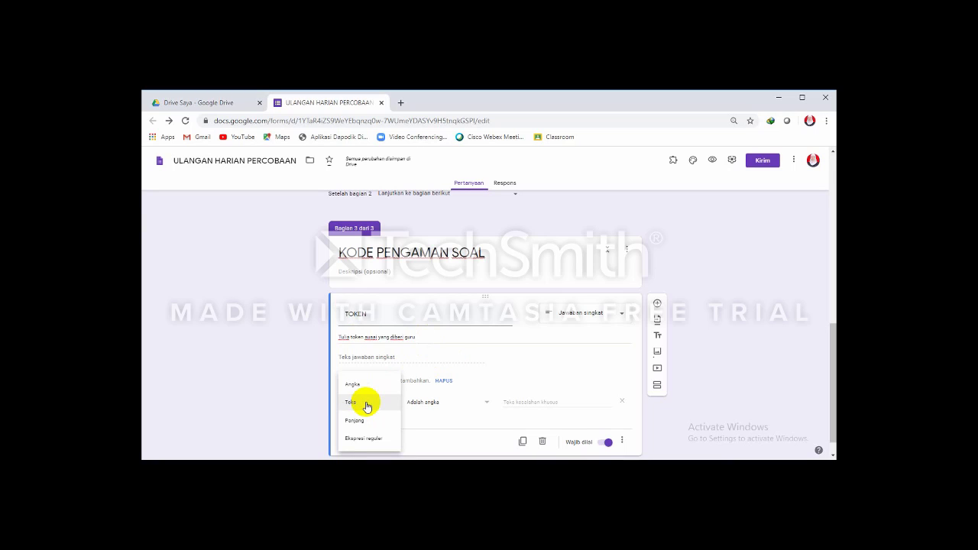
click(354, 405)
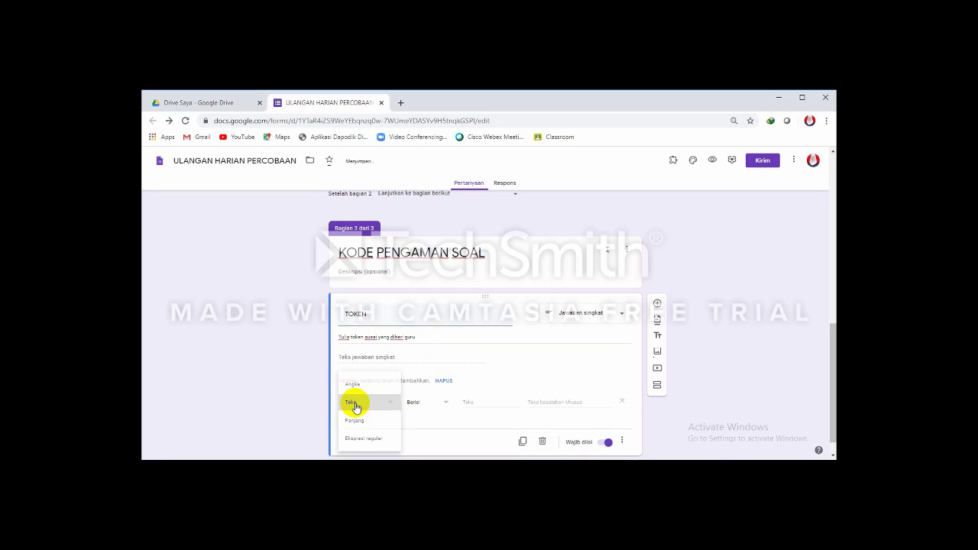
click(445, 405)
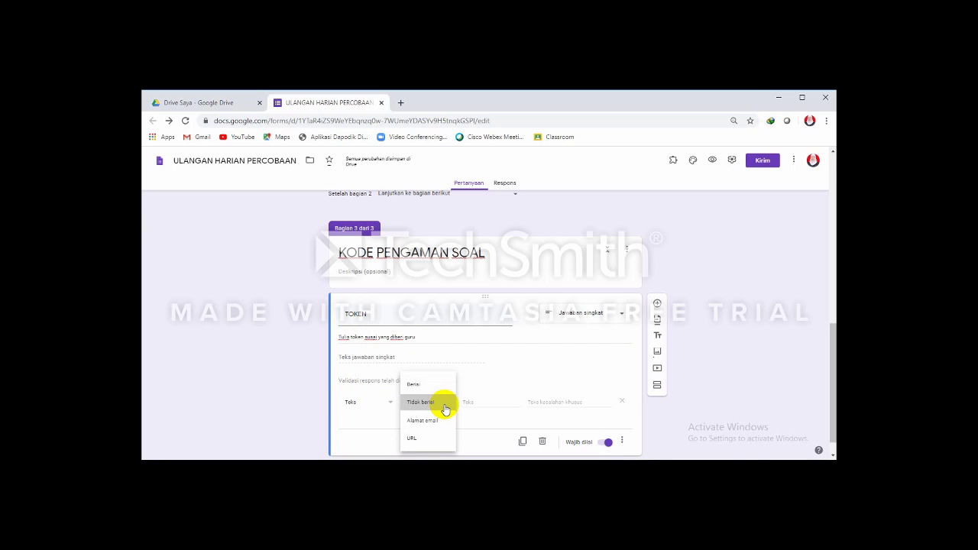
click(436, 397)
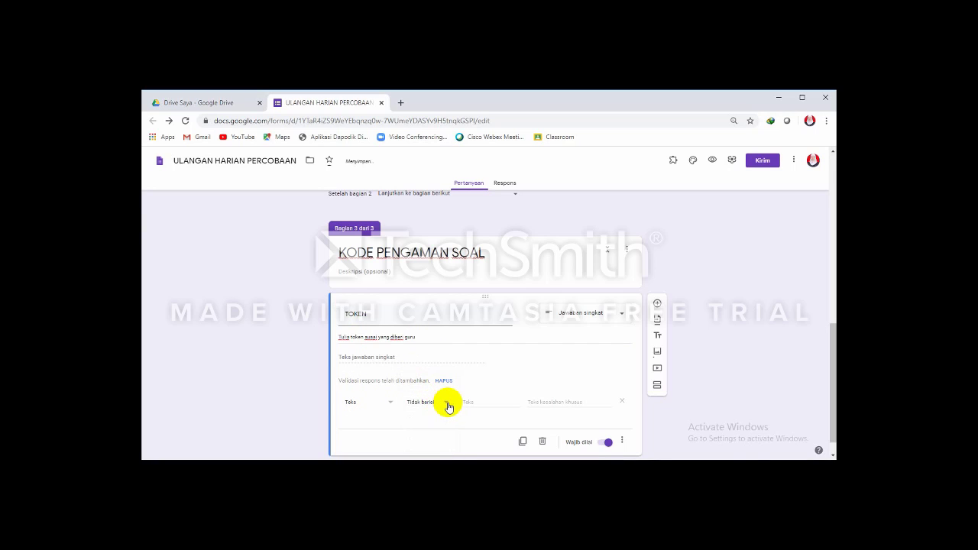
click(448, 403)
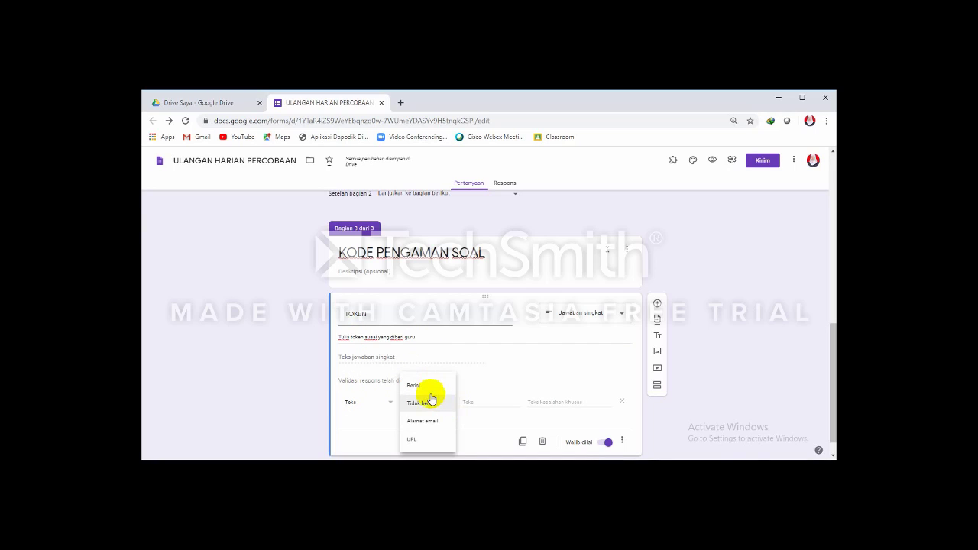
click(422, 391)
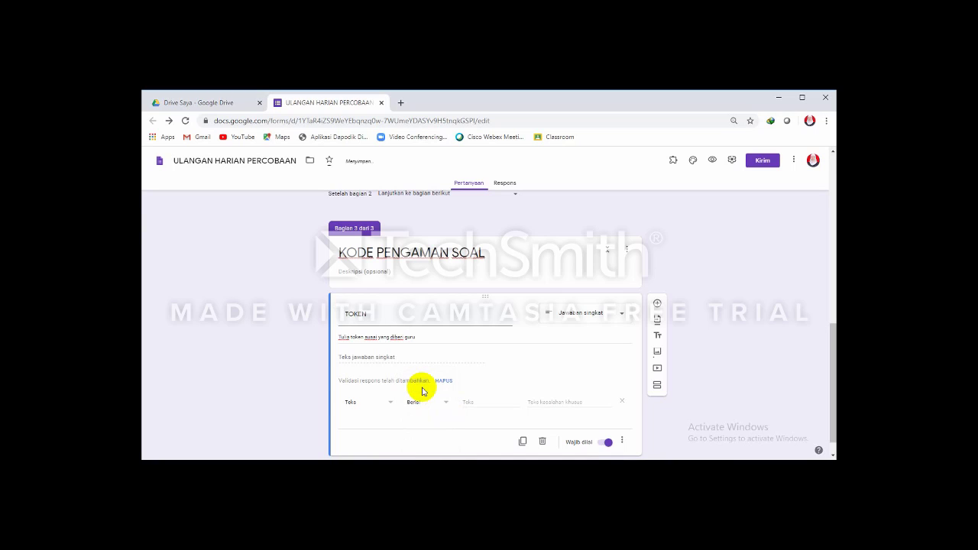
click(485, 404)
text(m)
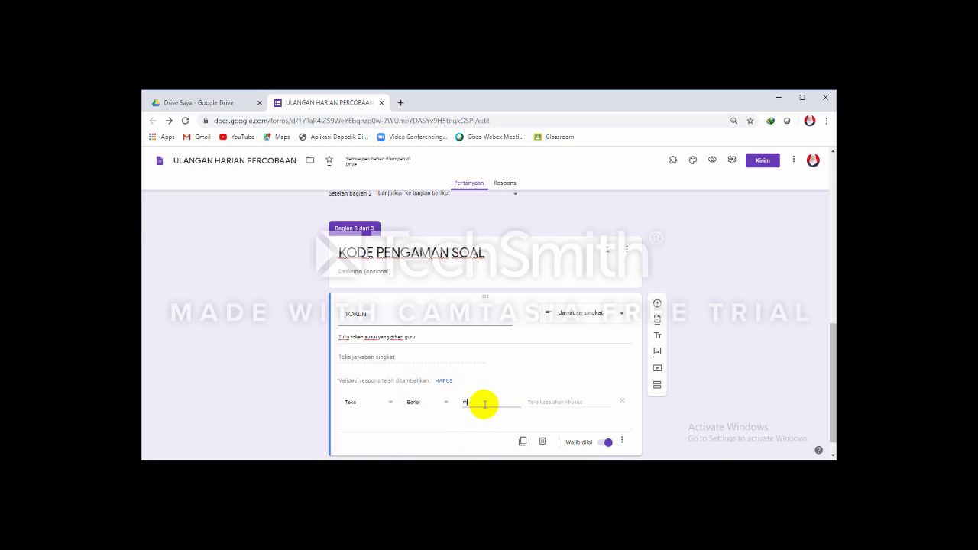
text(ATEMATIKA)
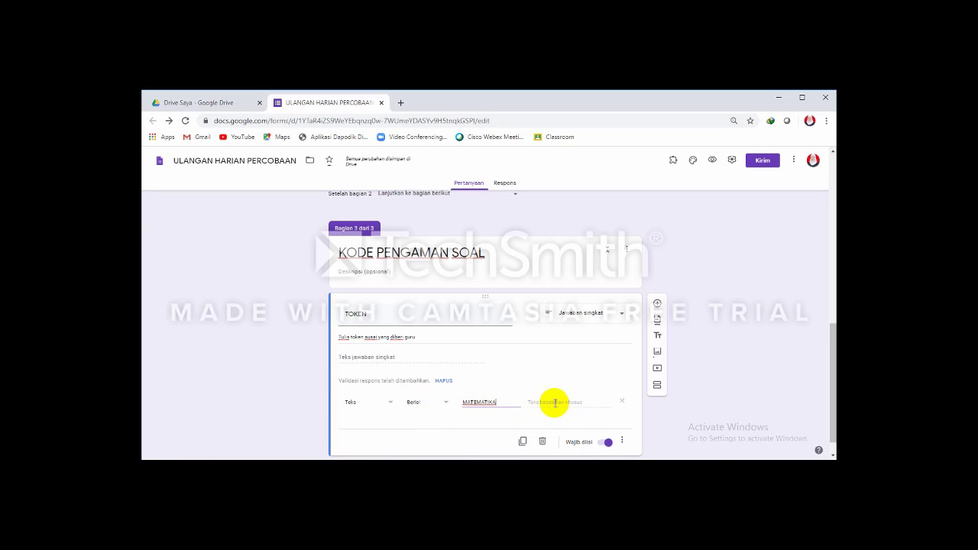
Step: Enter the custom error text 'Token yang anda masukan salah silahkan coba lagi'
click(555, 403)
text(s)
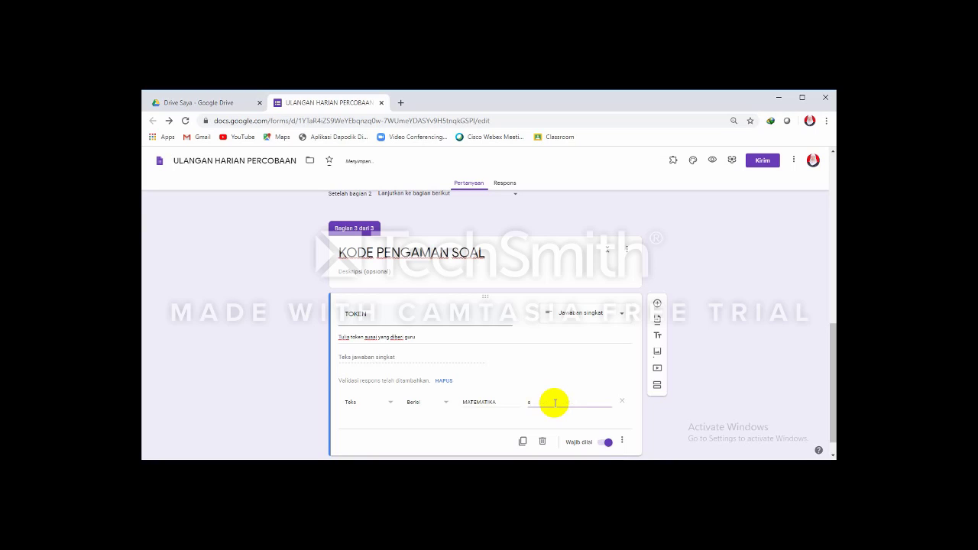
key(BackSpace)
text(S)
key(BackSpace)
text(Token yang anda m)
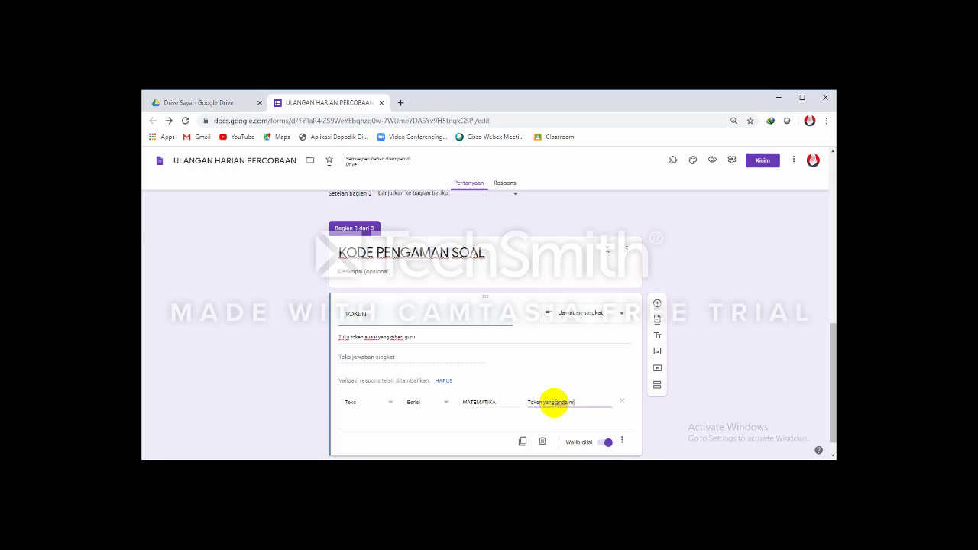
text(asukan salah silahkan co)
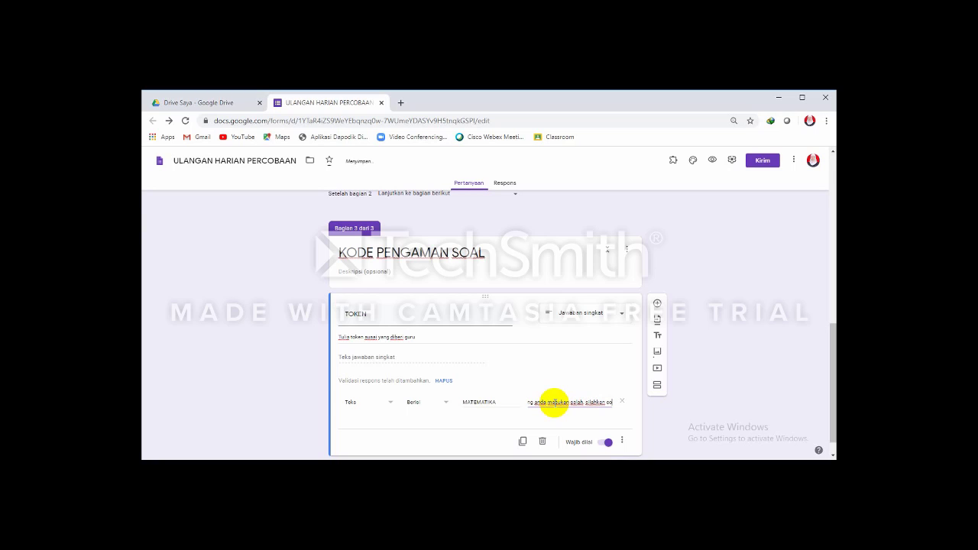
text(ba lagi)
drag(830, 378, 832, 401)
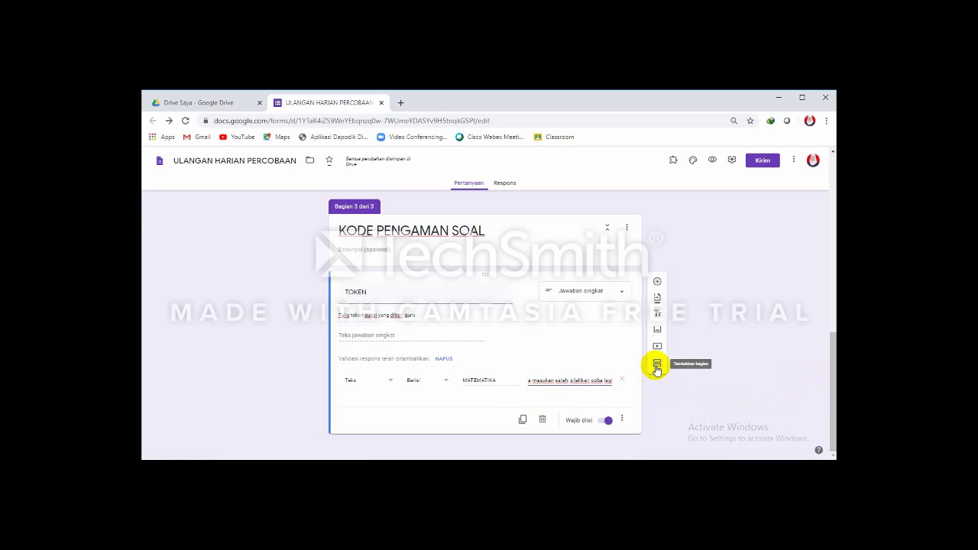
Step: Add a new section after the token section and title it SOAL ULANGAN
click(656, 366)
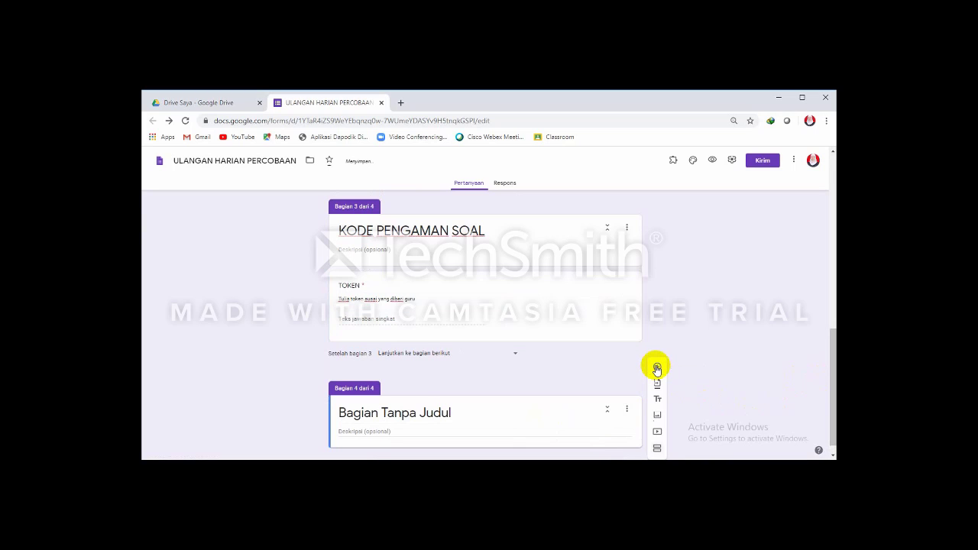
click(401, 416)
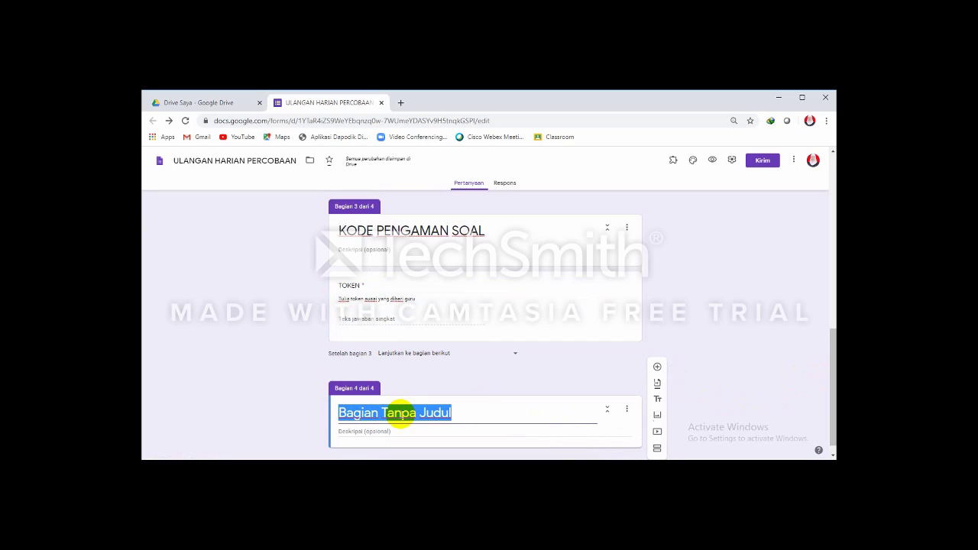
text(B)
key(BackSpace)
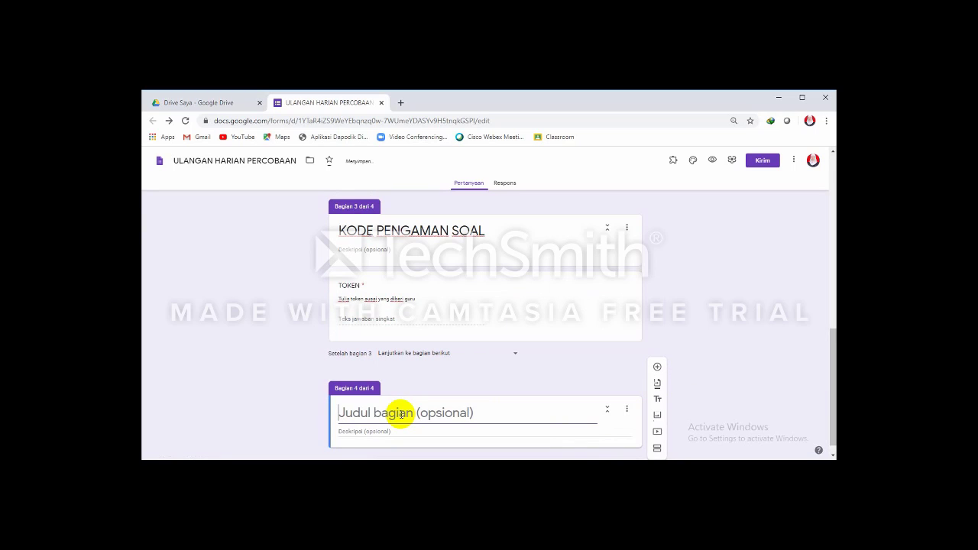
text(SOAL)
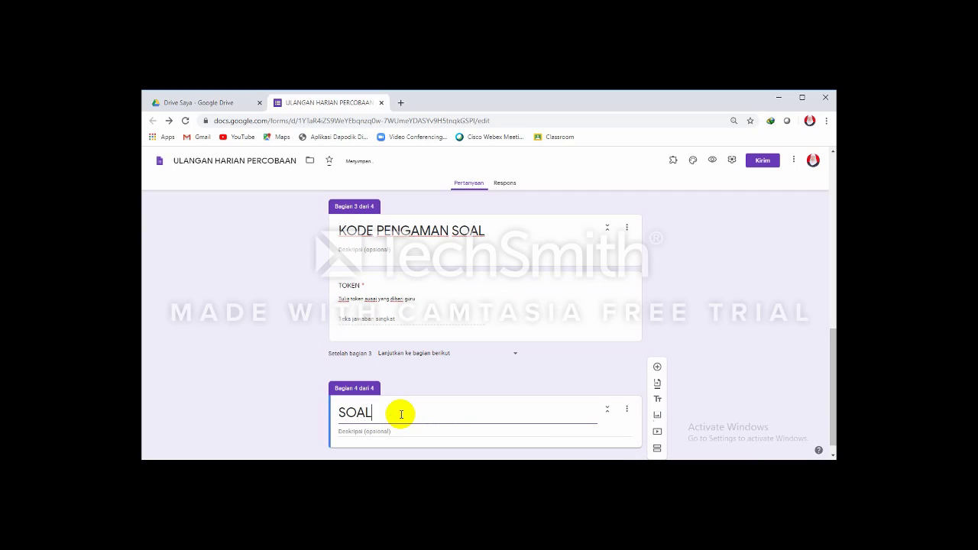
text( ULANGAN)
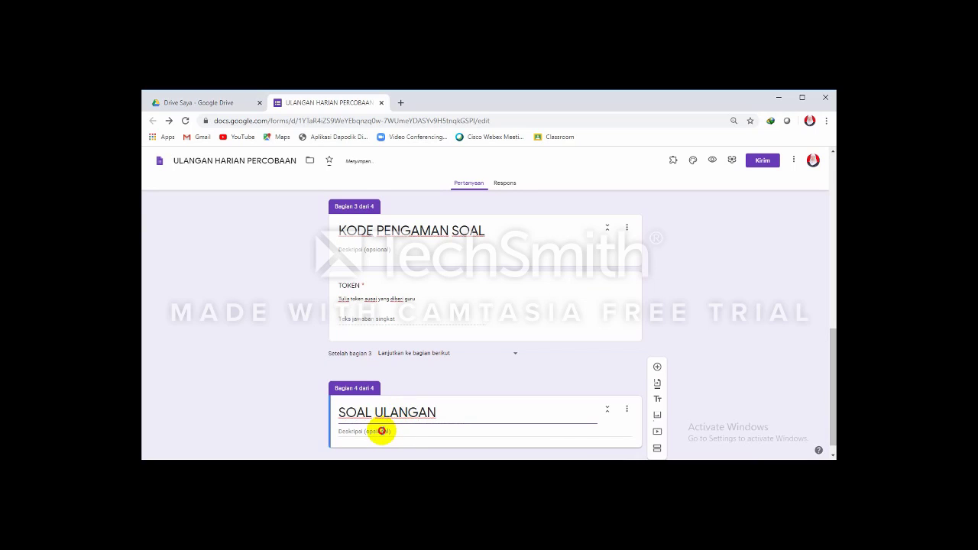
Step: Give the SOAL ULANGAN section the description 'Pilih jawaban yang benar !'
click(383, 433)
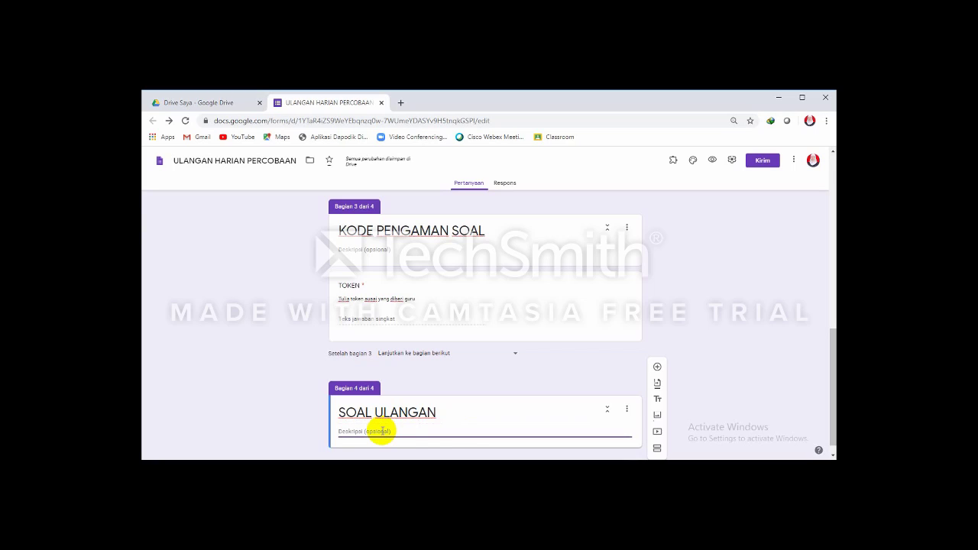
text(p)
key(BackSpace)
text(Pi)
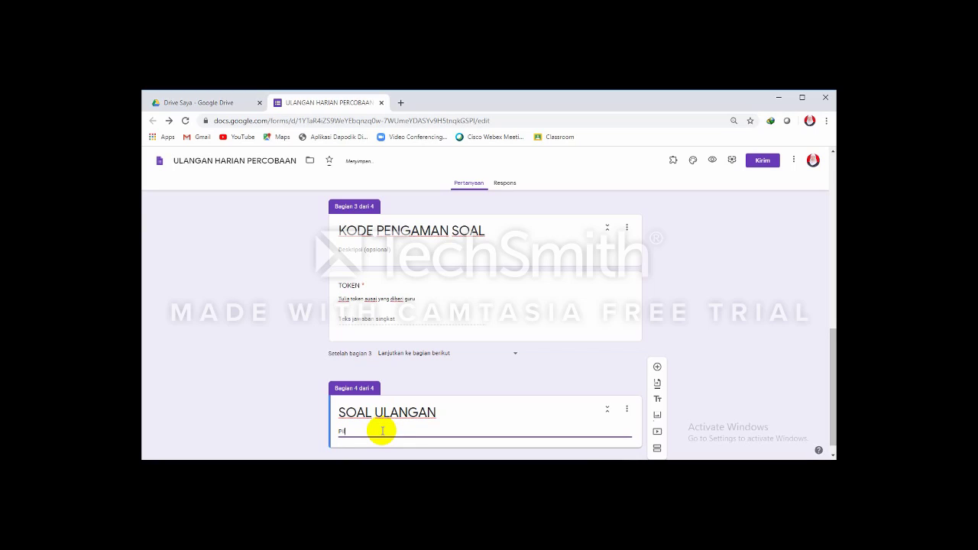
text(lih jawaban yang)
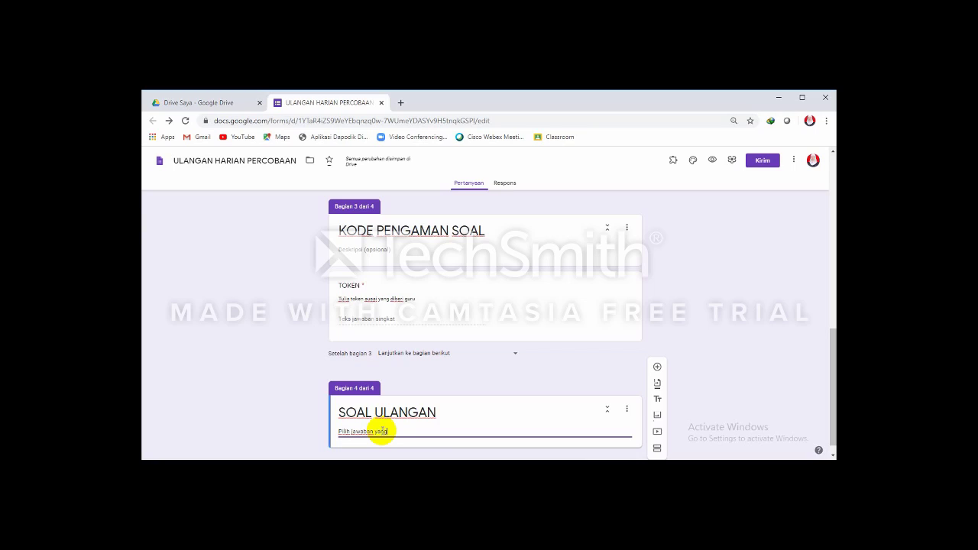
text( benar)
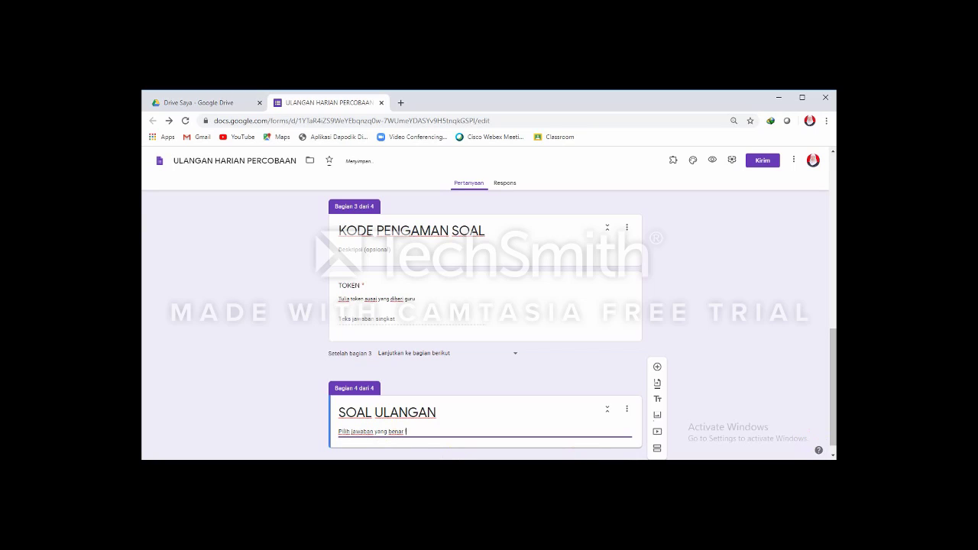
drag(832, 398, 833, 422)
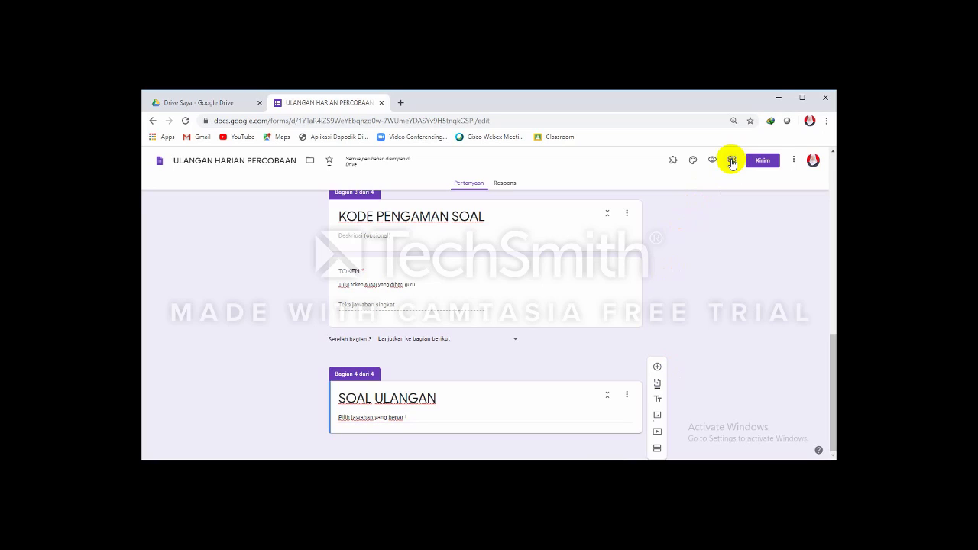
Step: In Settings, tick Batasi ke 1 tanggapan on the Umum tab
click(731, 163)
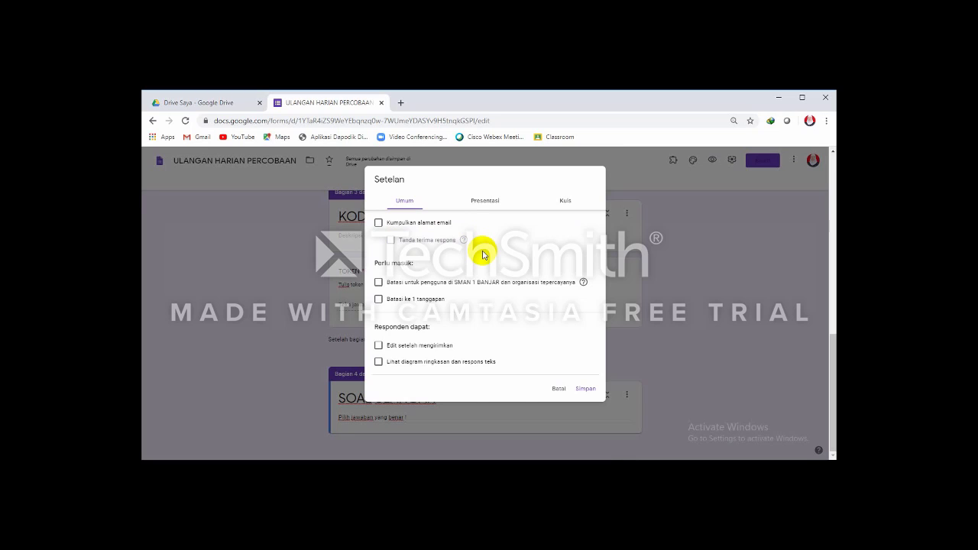
click(378, 299)
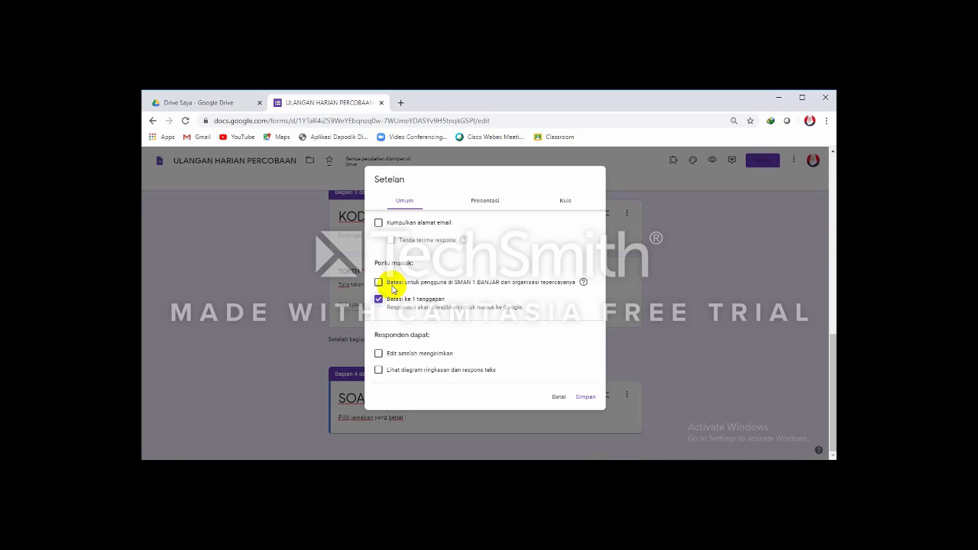
Step: Enable Tampilkan status progres and Acak urutan pertanyaan, with confirmation 'Terimakasi anda sudah mengerjakan soal ini'
click(487, 202)
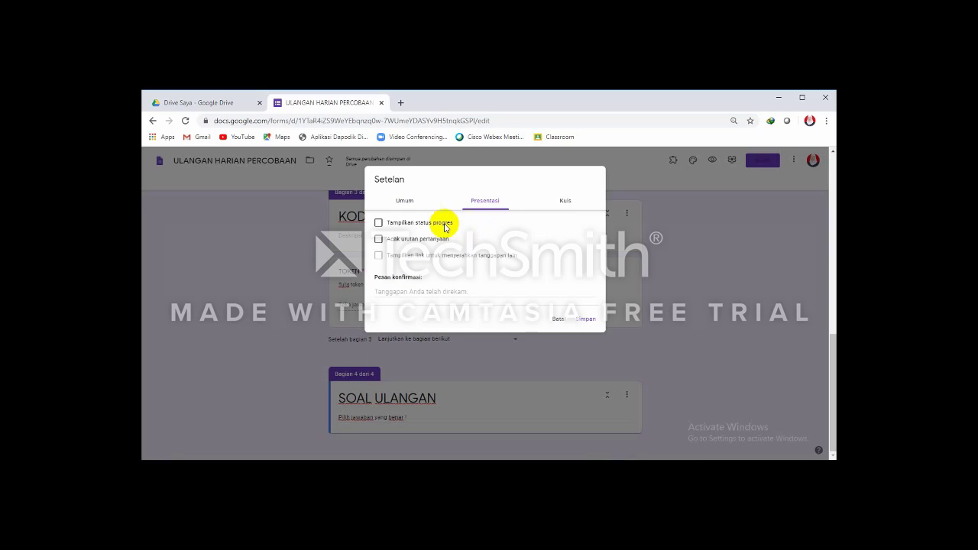
click(379, 224)
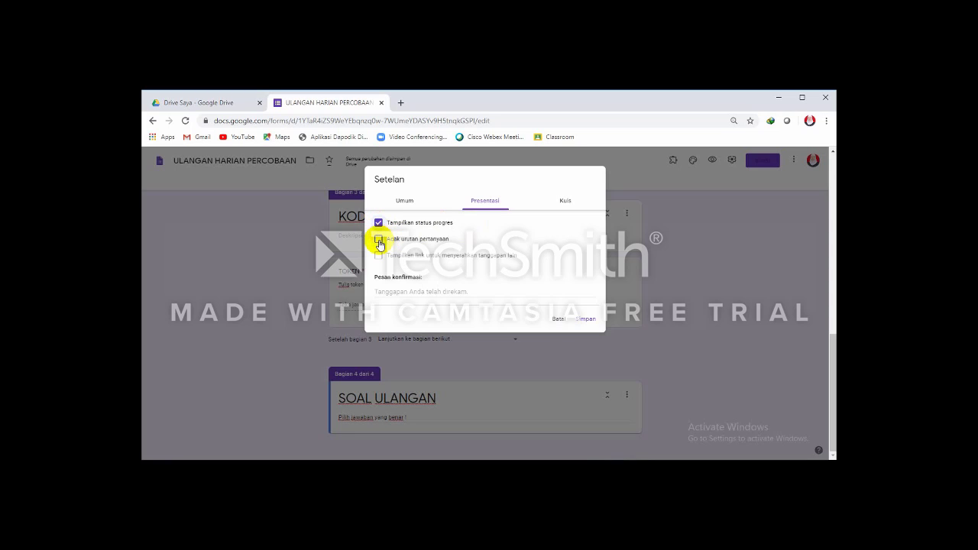
click(379, 240)
click(391, 291)
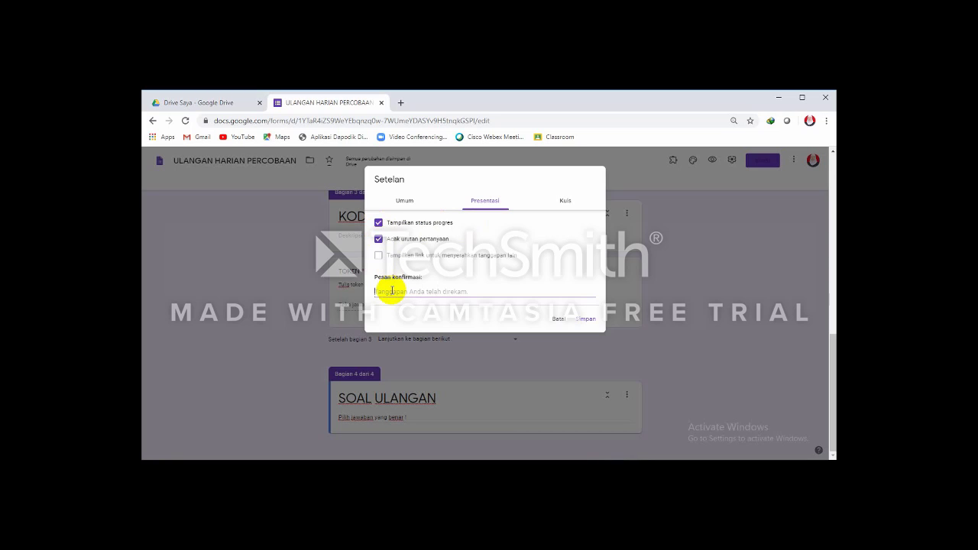
text(Terimakasi anda sudah mengerjakan soal ini.)
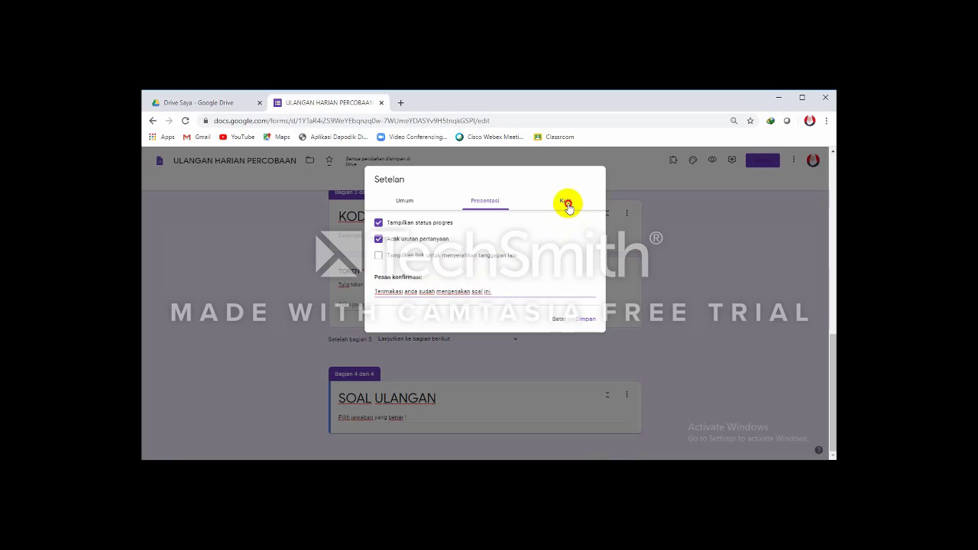
Step: Enable 'Jadikan ini sebagai kuis' with immediate release, hide missed questions and answers, and save
click(570, 207)
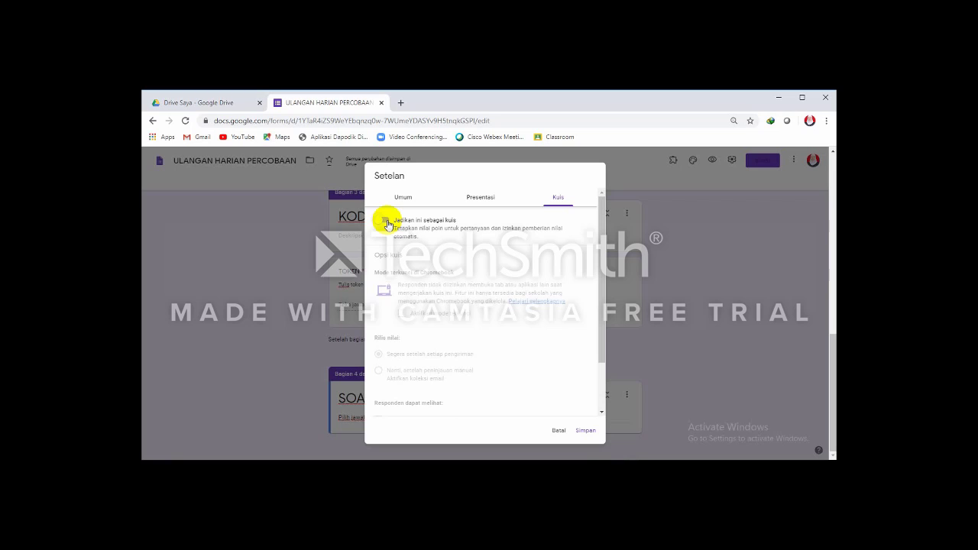
click(386, 221)
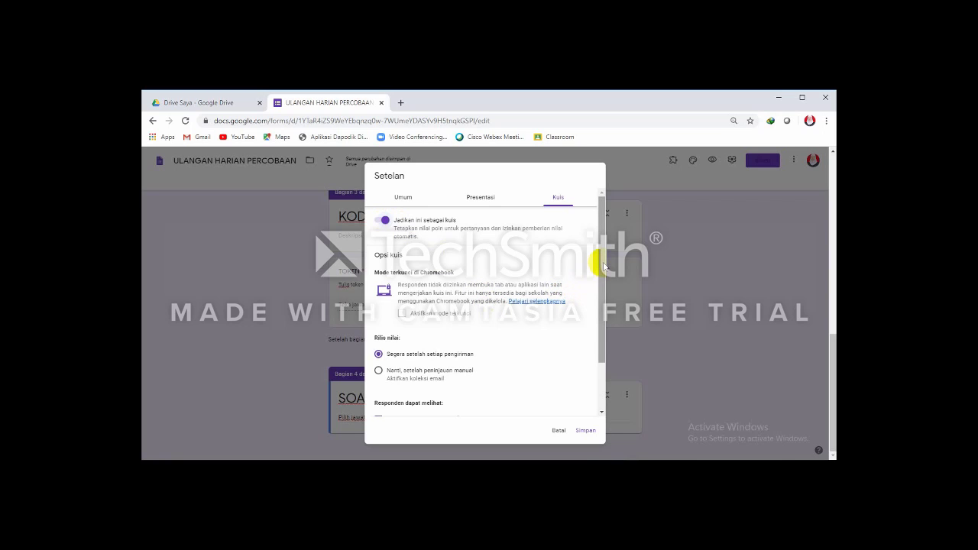
scroll(598, 268, down, 2)
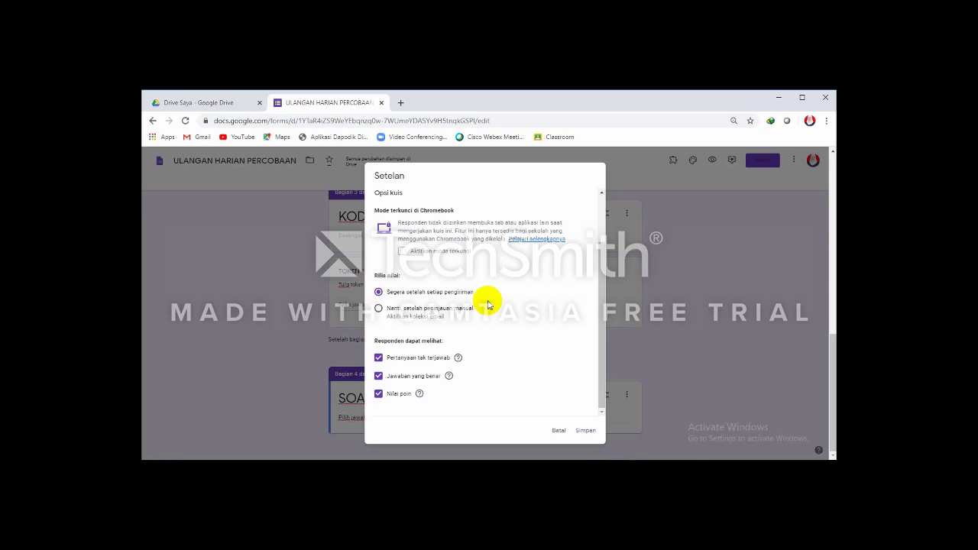
click(378, 310)
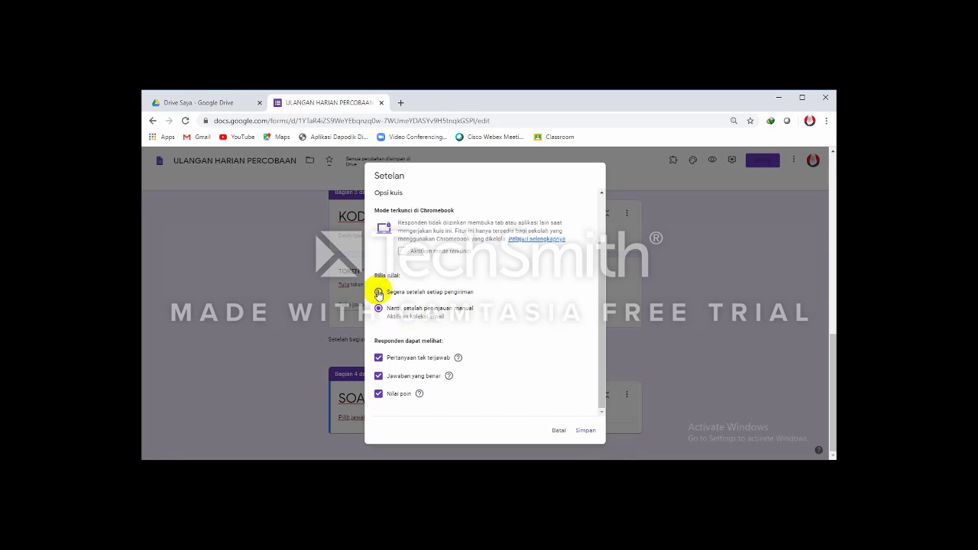
click(378, 293)
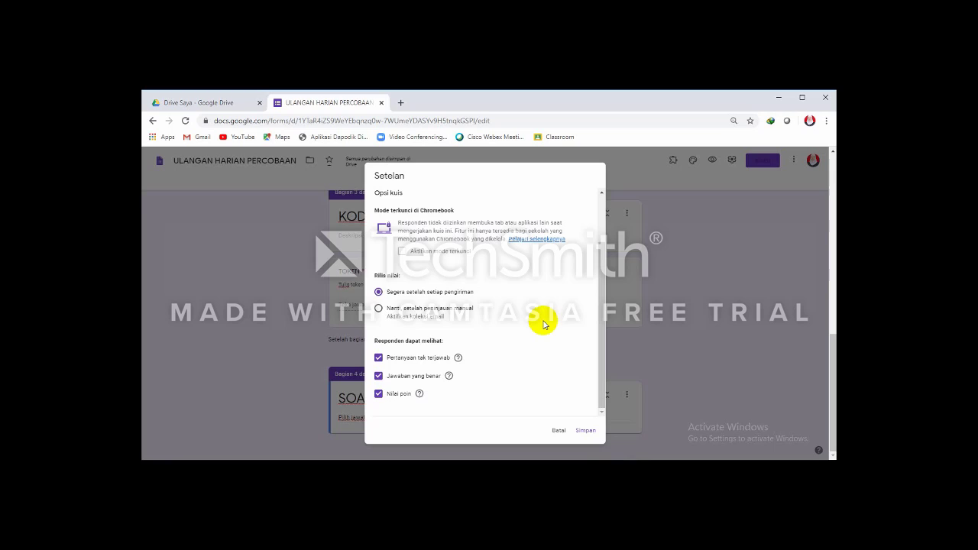
click(377, 356)
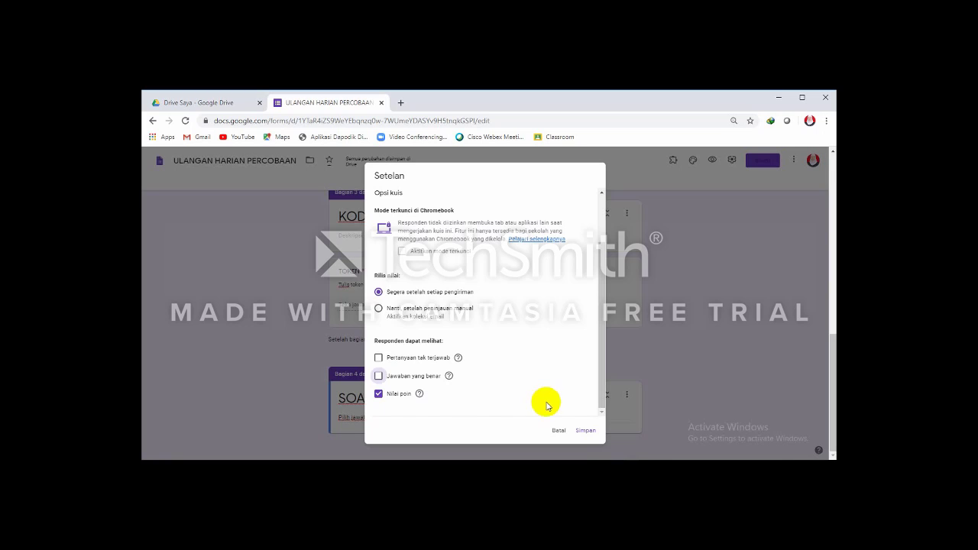
click(584, 432)
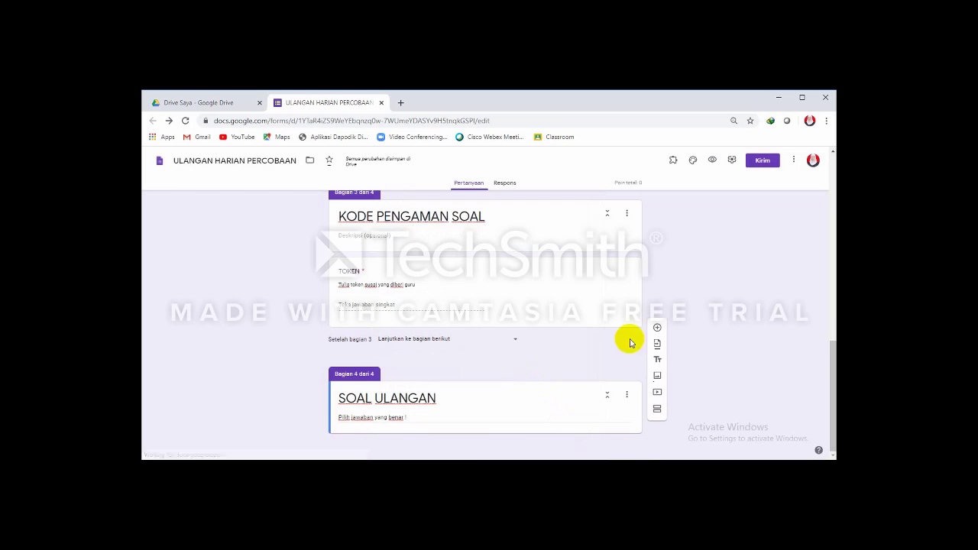
Step: Add a Pilihan ganda question titled 'Siapakah nama gubernur Jawa Barat saat ini ?' to SOAL ULANGAN
click(656, 330)
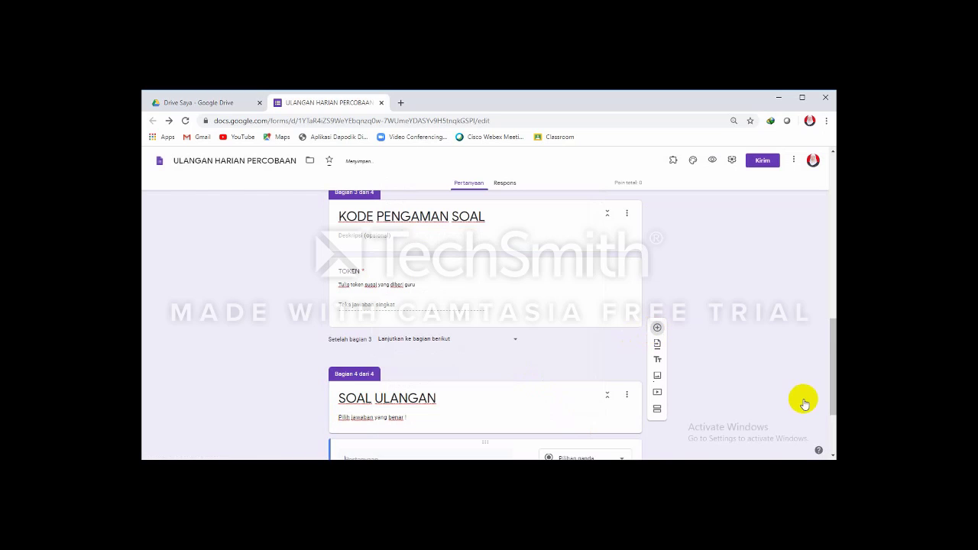
drag(834, 356, 834, 420)
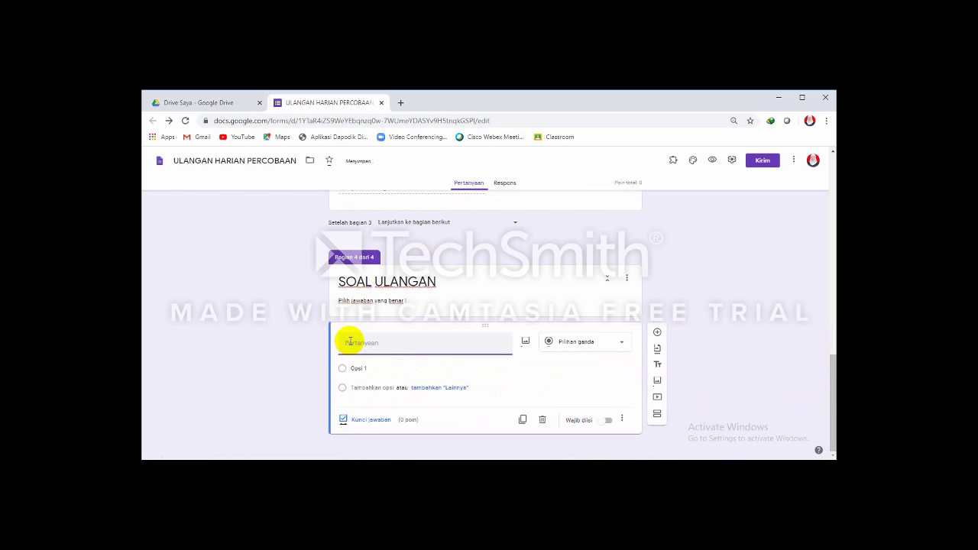
text(SIAPA)
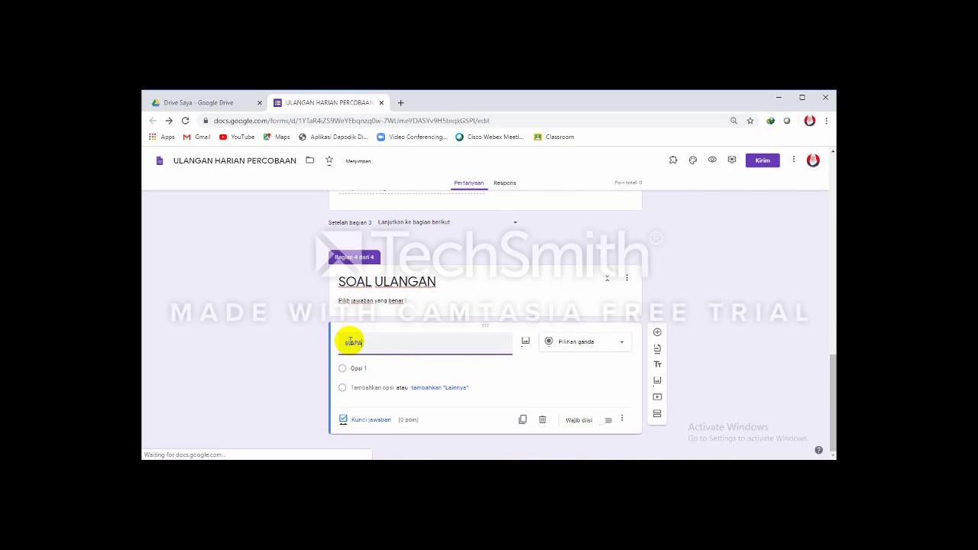
text(KAH)
key(BackSpace)
key(BackSpace)
key(BackSpace)
key(BackSpace)
key(BackSpace)
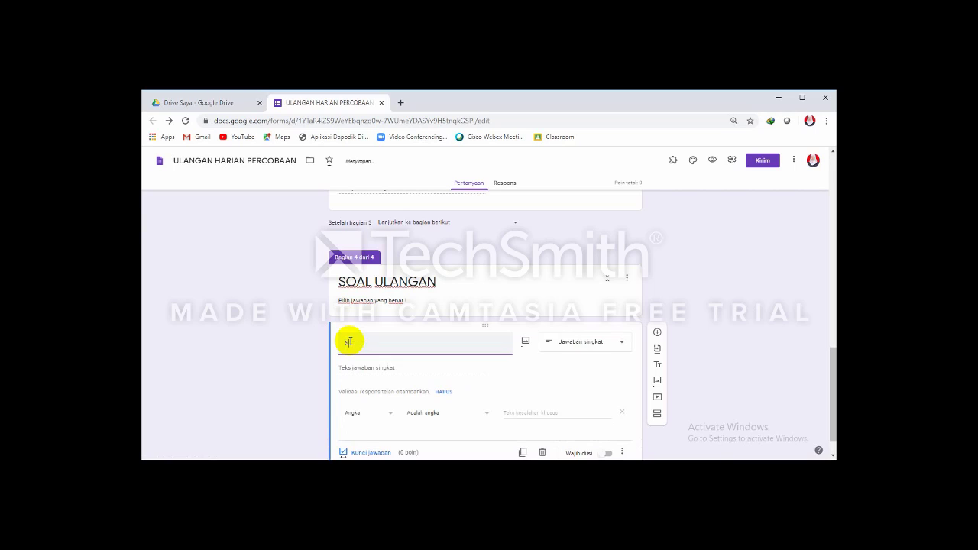
text(iapakah gube)
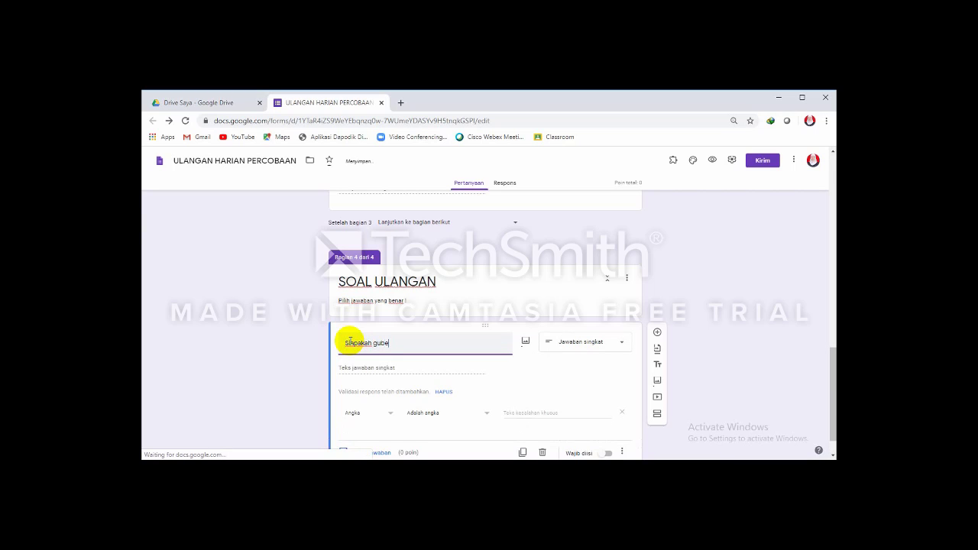
text(r)
key(BackSpace)
key(BackSpace)
key(BackSpace)
key(BackSpace)
key(BackSpace)
text(nur jawa)
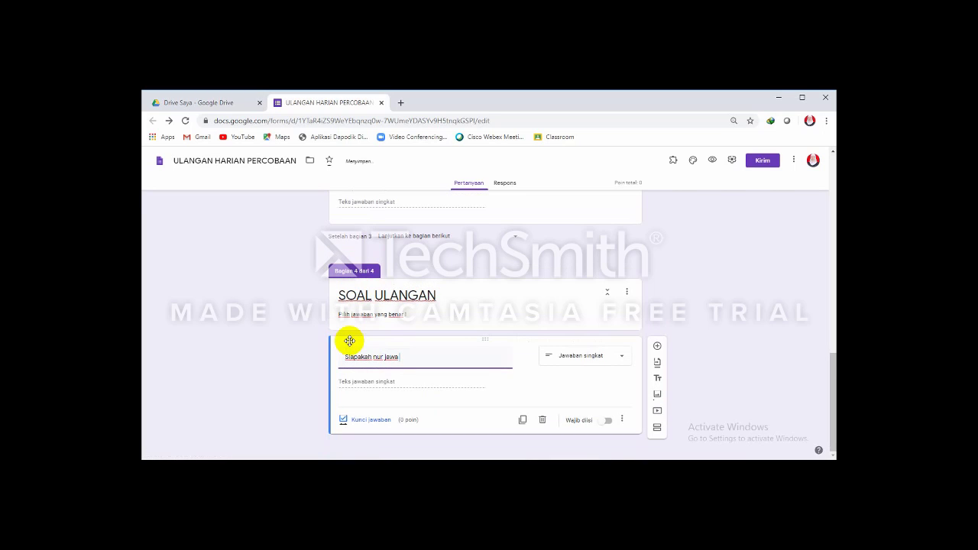
key(BackSpace)
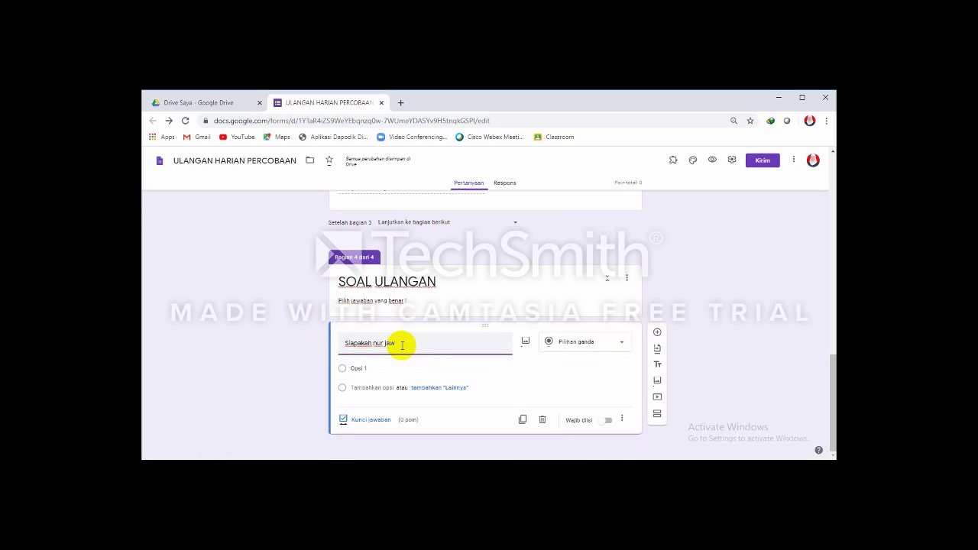
drag(394, 344, 375, 343)
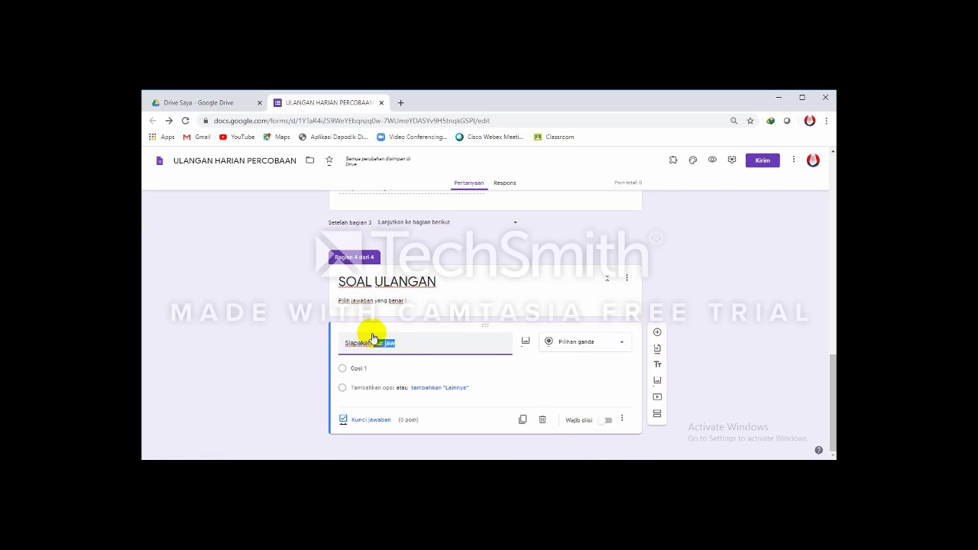
key(BackSpace)
text(n)
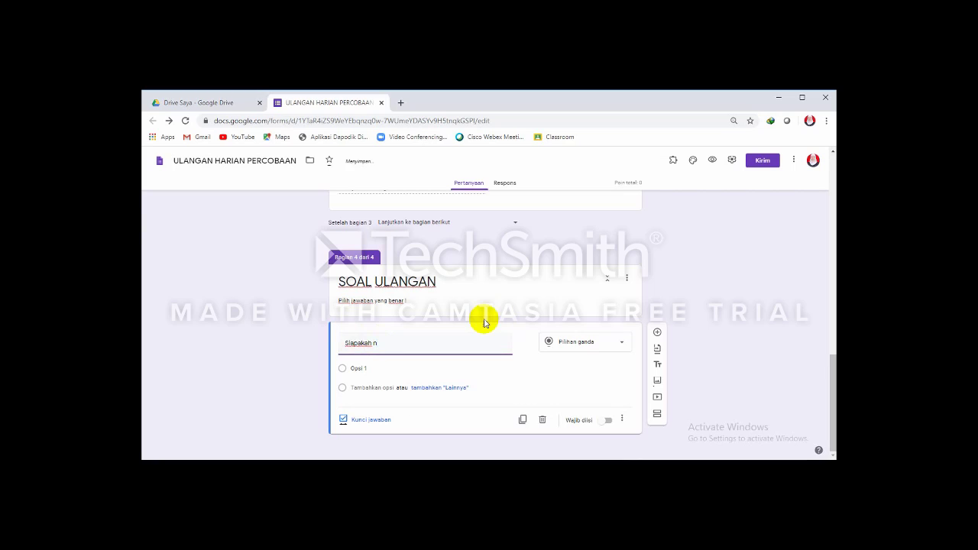
text(ama gubernur)
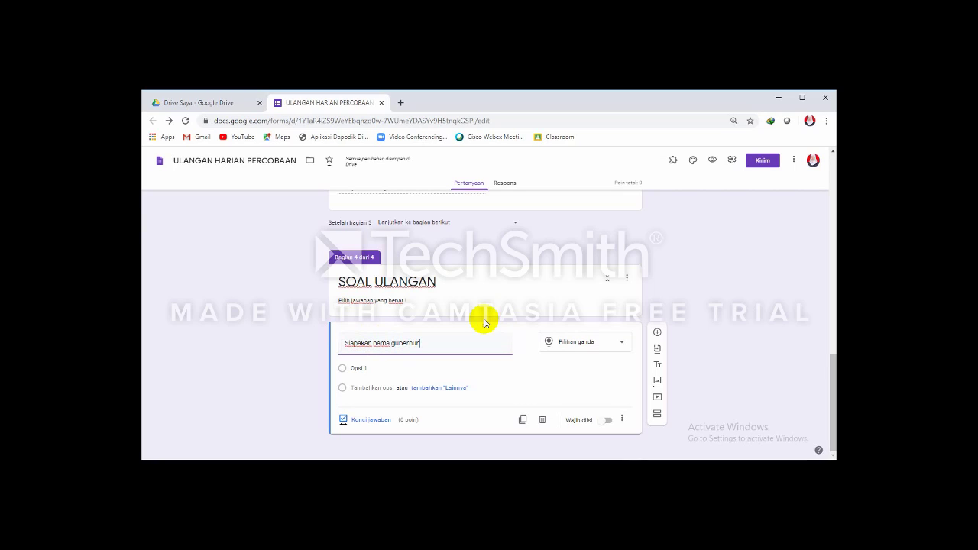
text( Jawa Barat saat ini)
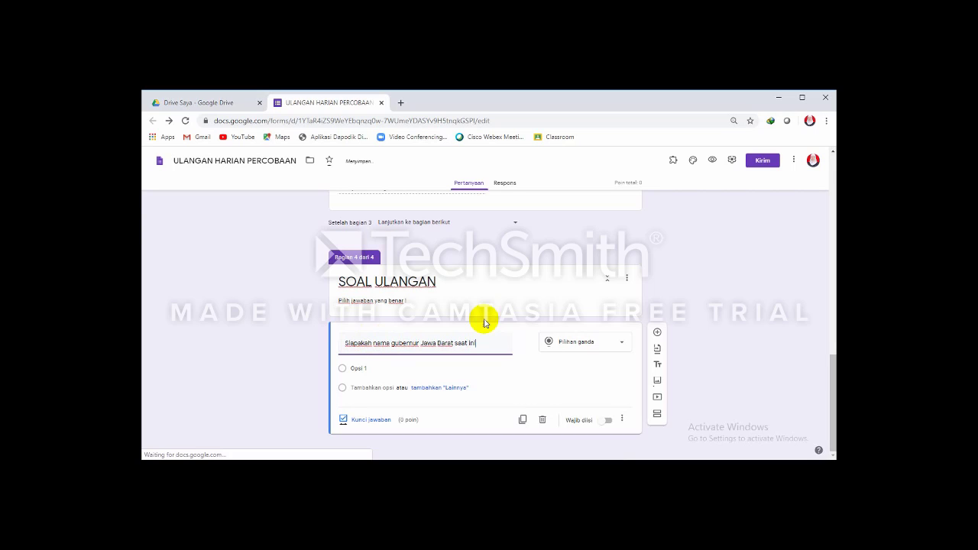
text( ?)
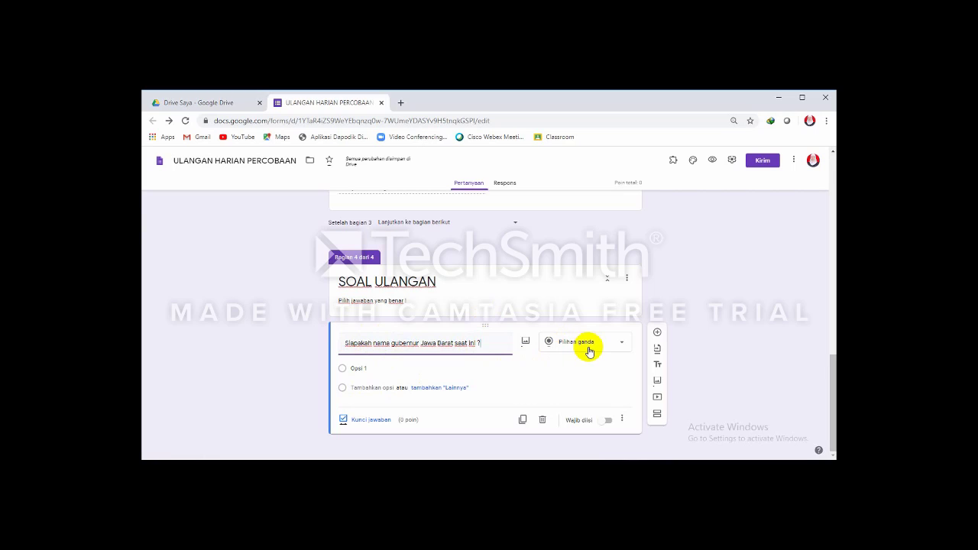
click(357, 367)
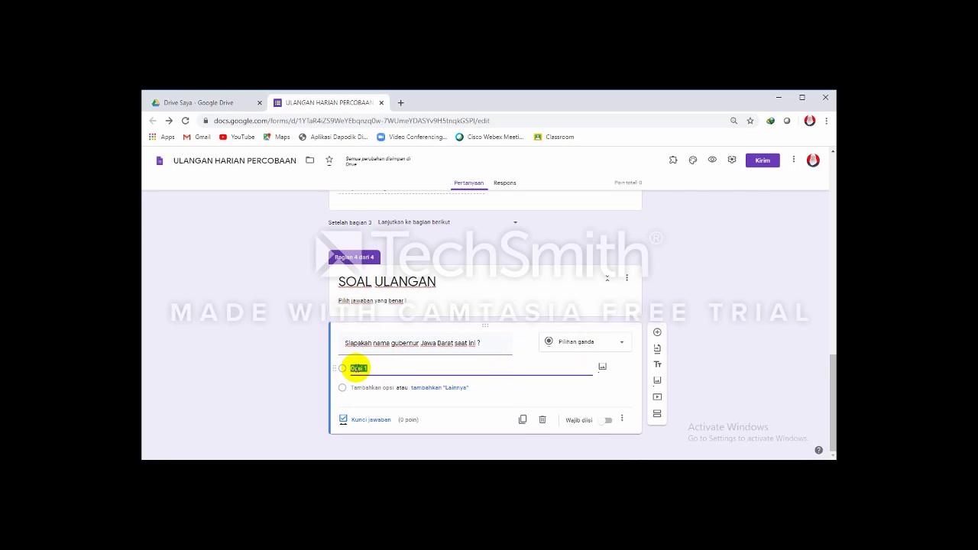
Step: Fill in five answer choices for the governor question, one candidate name per option
text(u)
key(BackSpace)
text(u. Ruzanul)
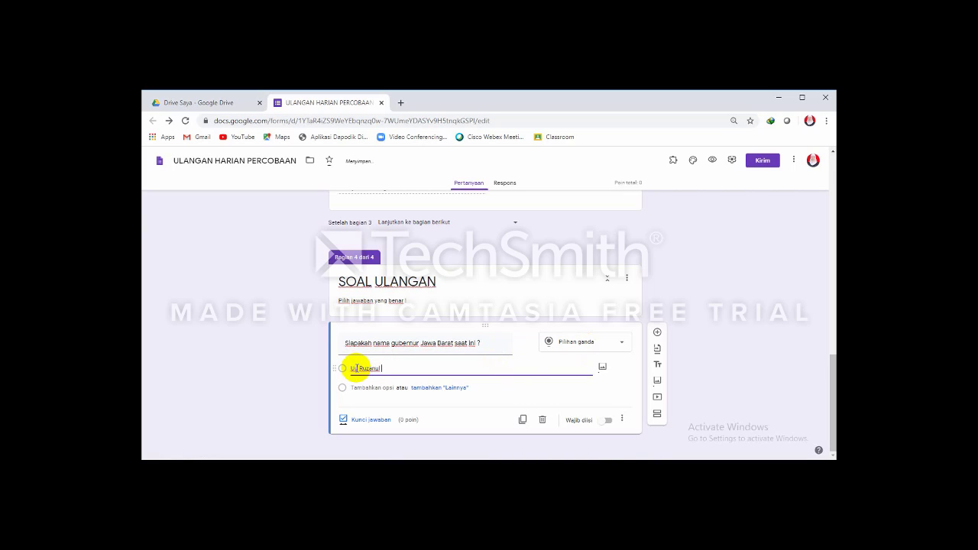
text( Ulum)
key(Return)
text(R)
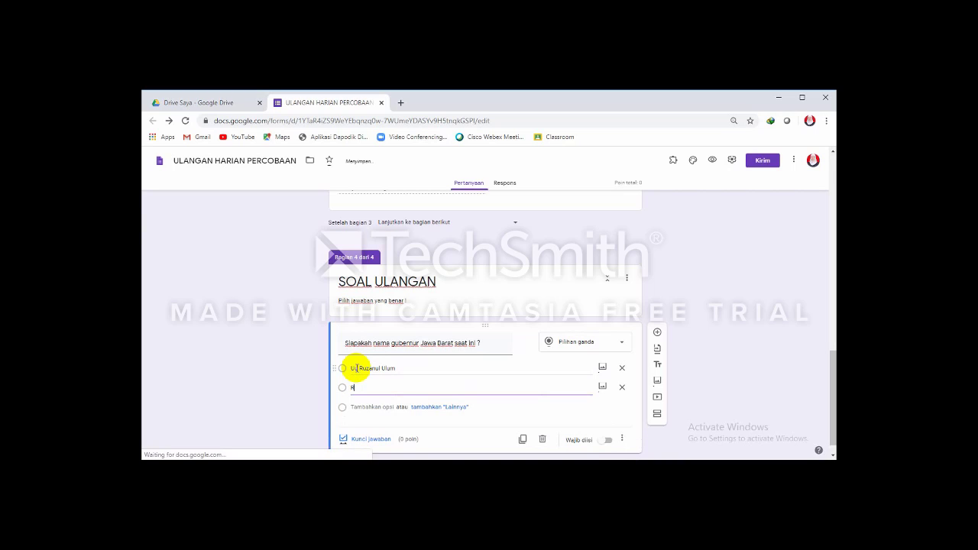
text(idwan Kamil)
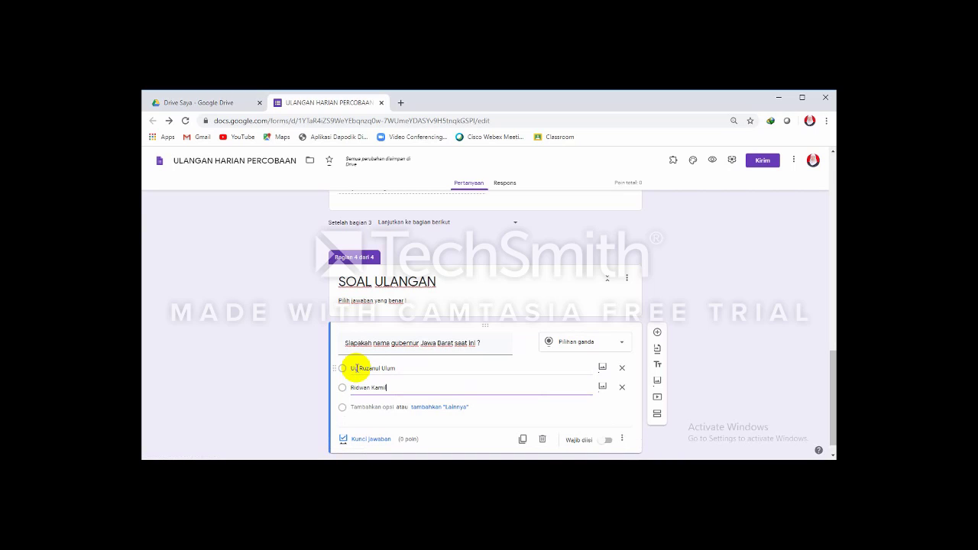
key(Return)
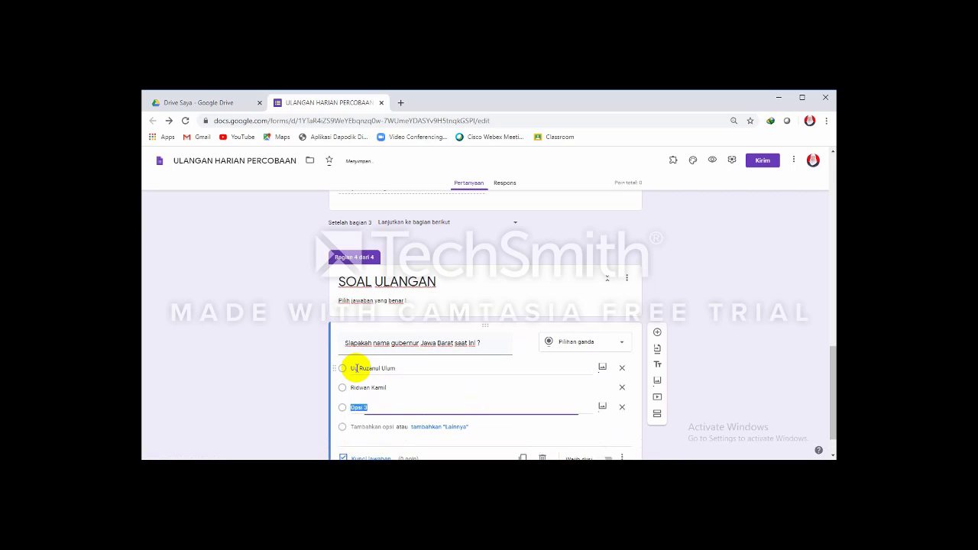
text(Ahmad Heryawan)
key(Return)
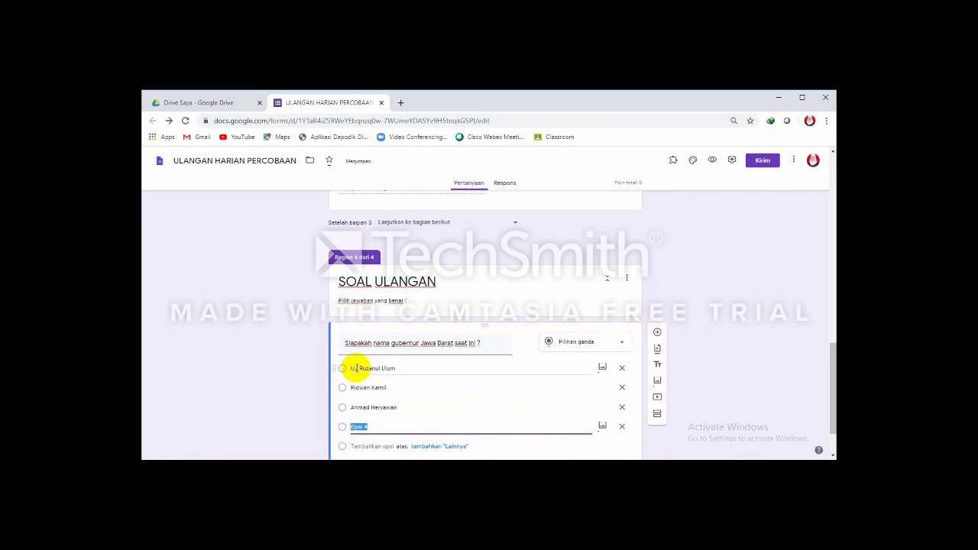
text(Joko Widodo)
key(Return)
text(M)
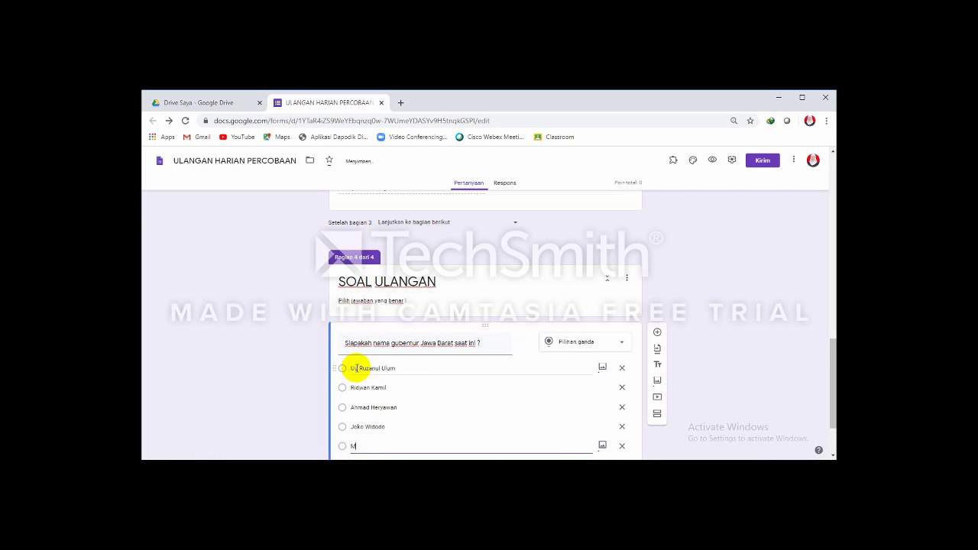
text(e'ru)
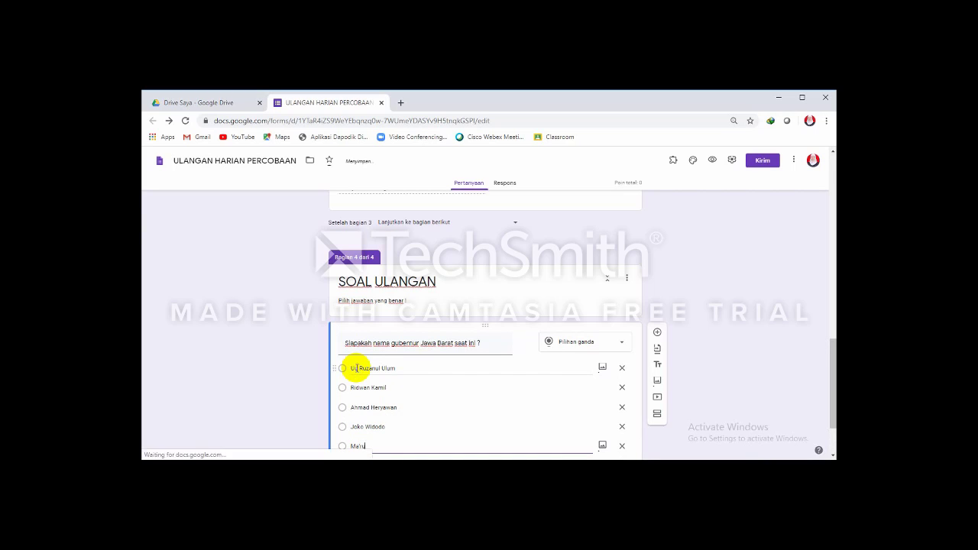
text(f Amin)
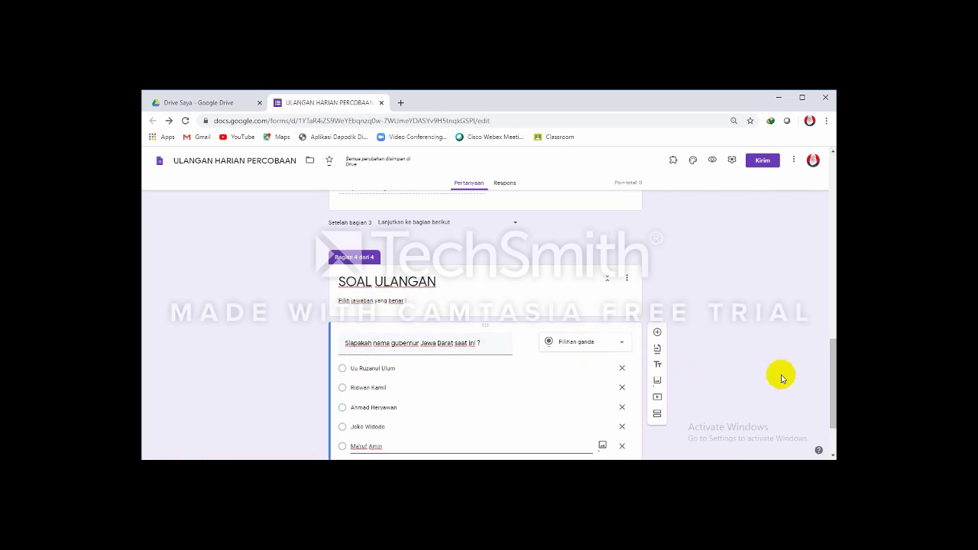
drag(833, 359, 828, 388)
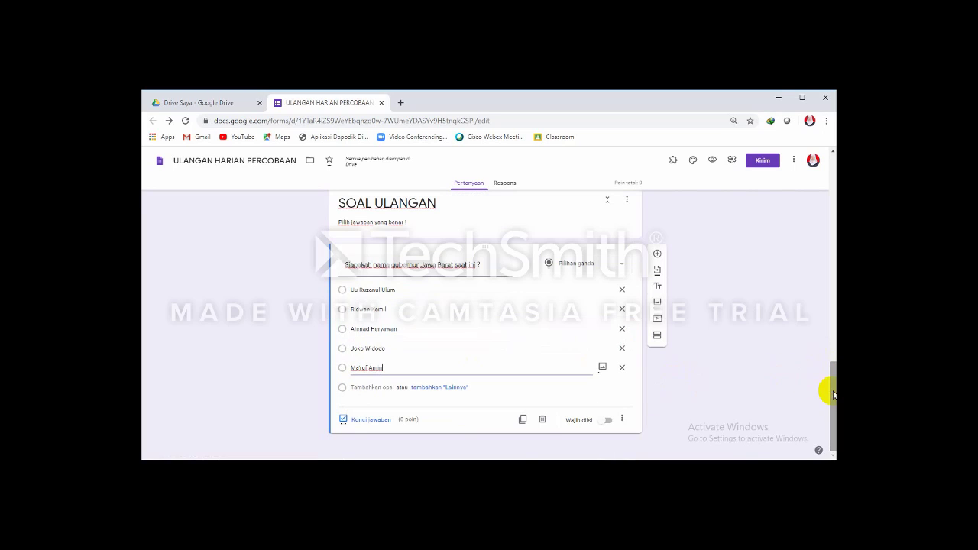
Step: In Kunci jawaban, mark the second choice correct and set the question to 20 points
click(370, 422)
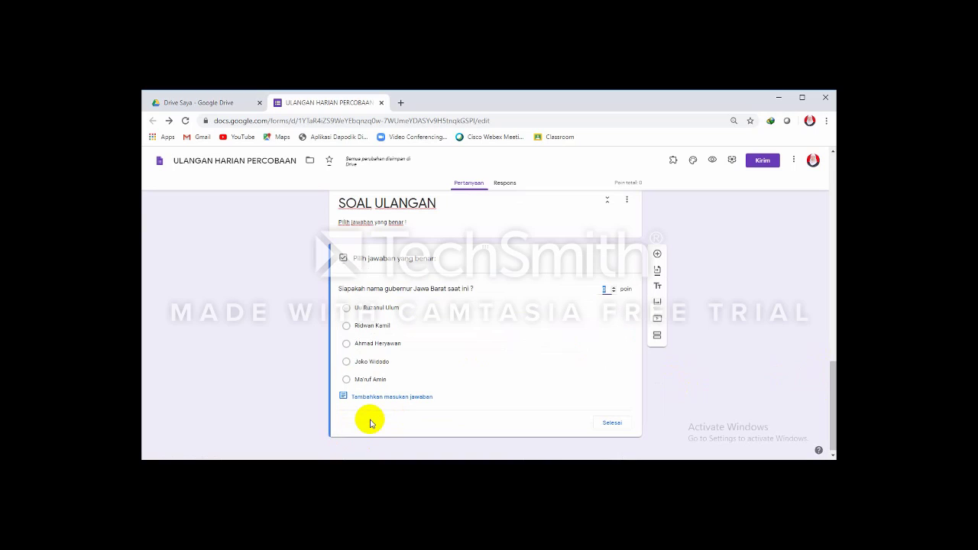
click(346, 326)
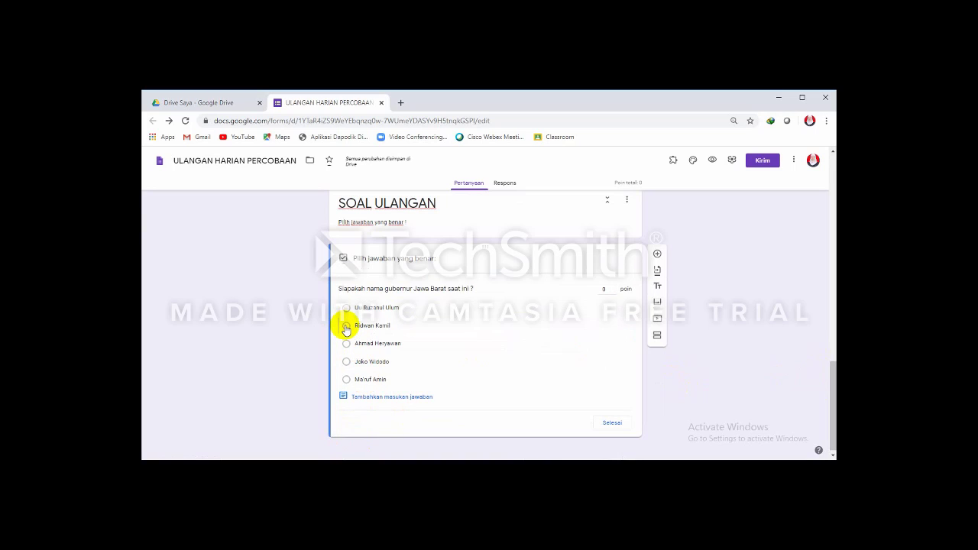
click(604, 289)
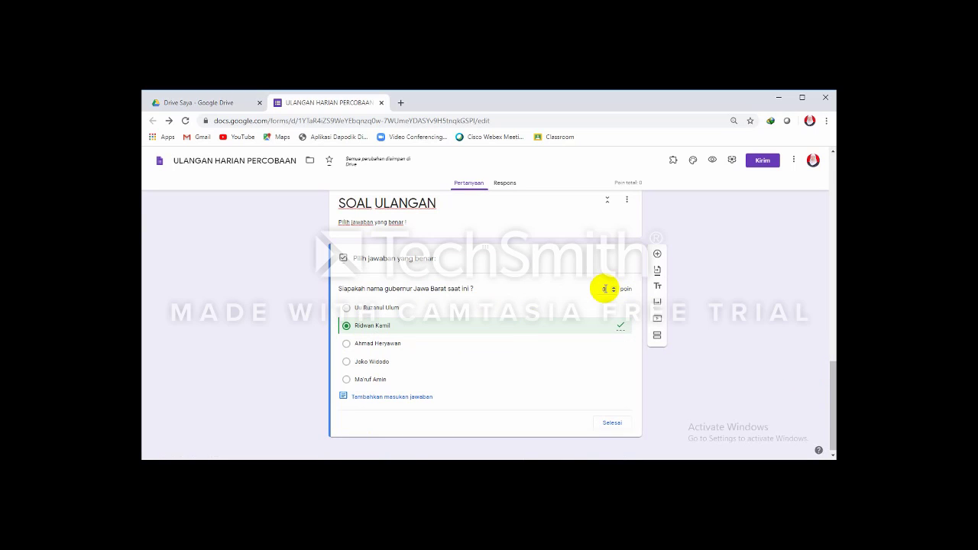
click(605, 289)
text(2)
click(611, 428)
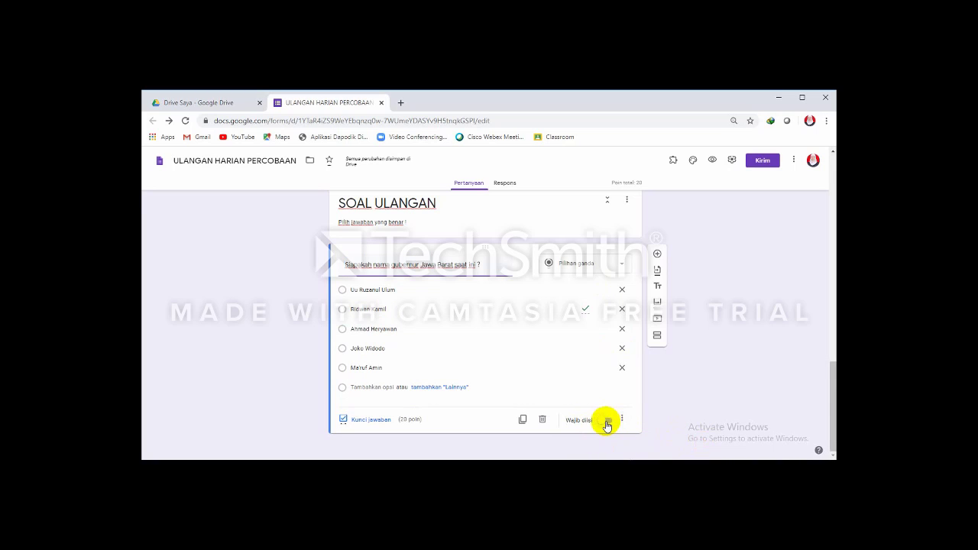
click(608, 422)
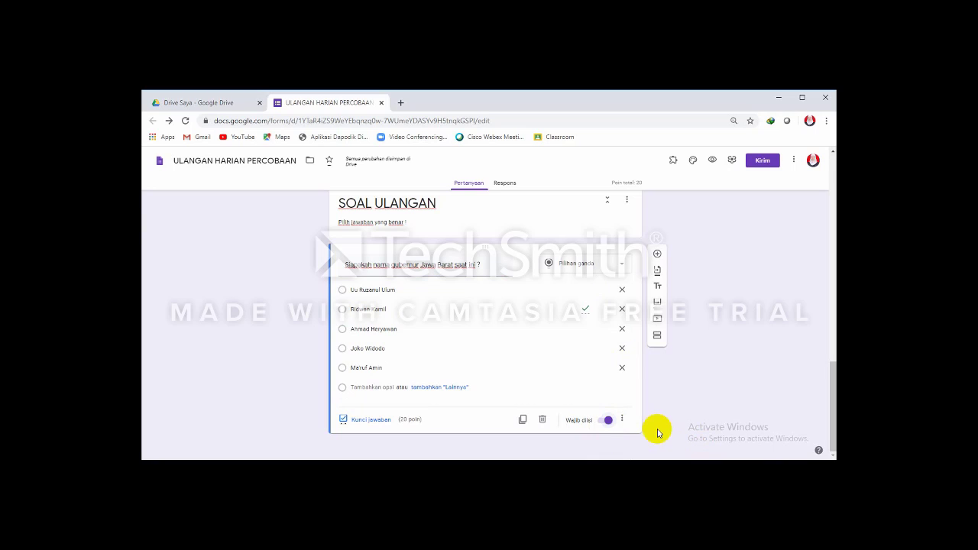
click(599, 422)
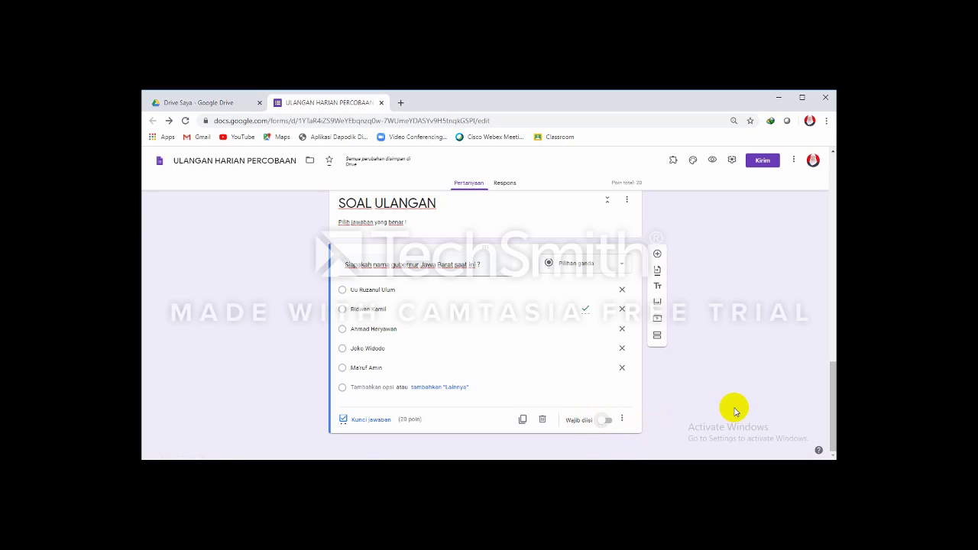
Step: Add a blank multiple-choice question below the governor question, then bring up File Explorer
click(656, 255)
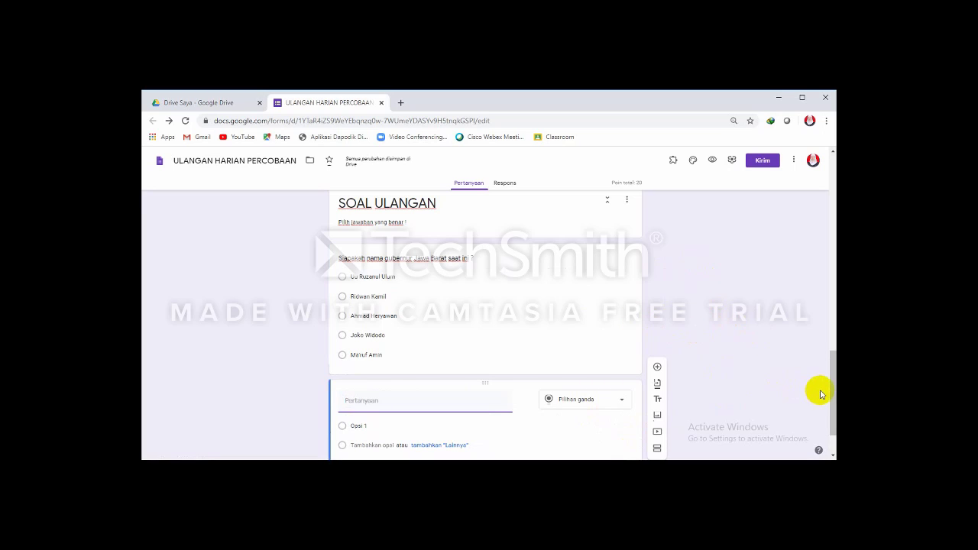
scroll(831, 393, down, 1)
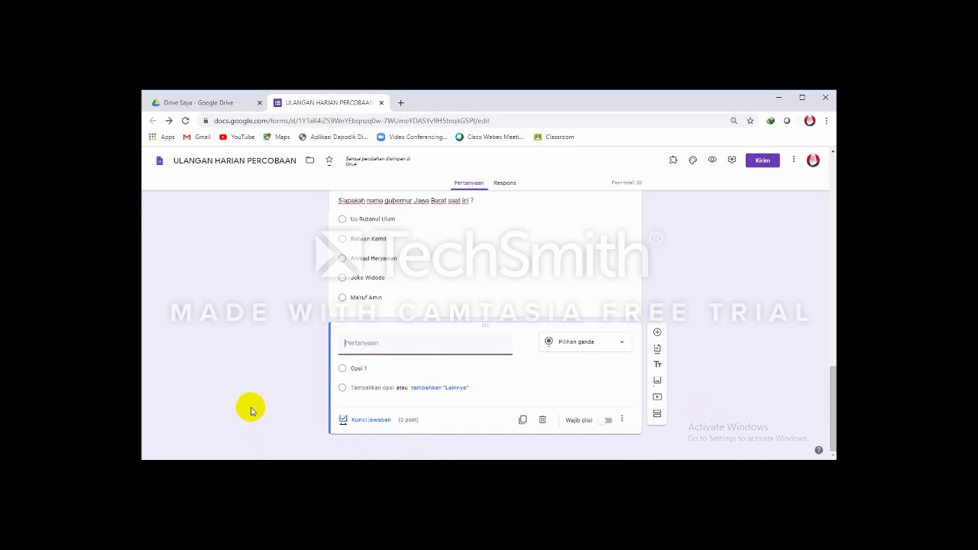
click(251, 468)
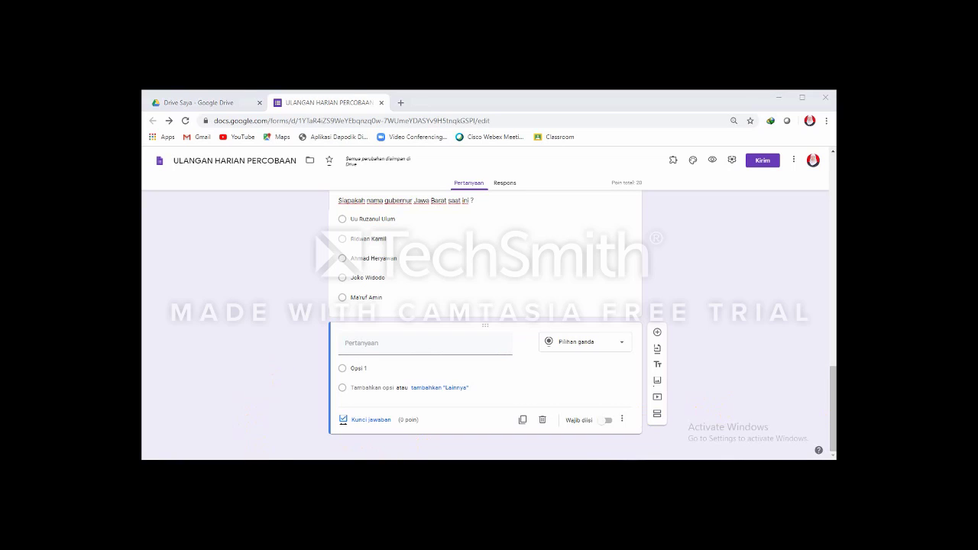
click(305, 468)
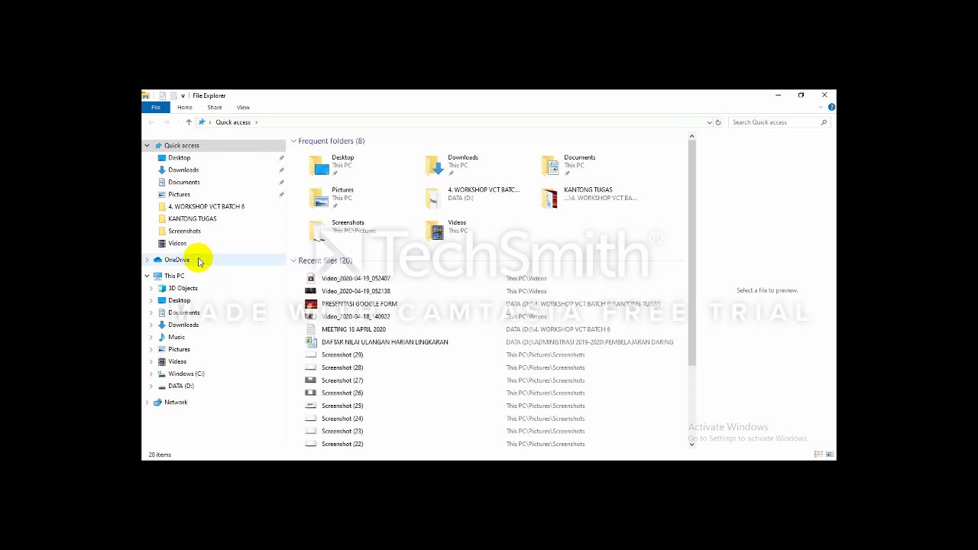
Step: Browse the DATA (D:) drive and select the SOAL SELEKSI PERANGKAT DESA file, keeping its name unchanged
click(184, 388)
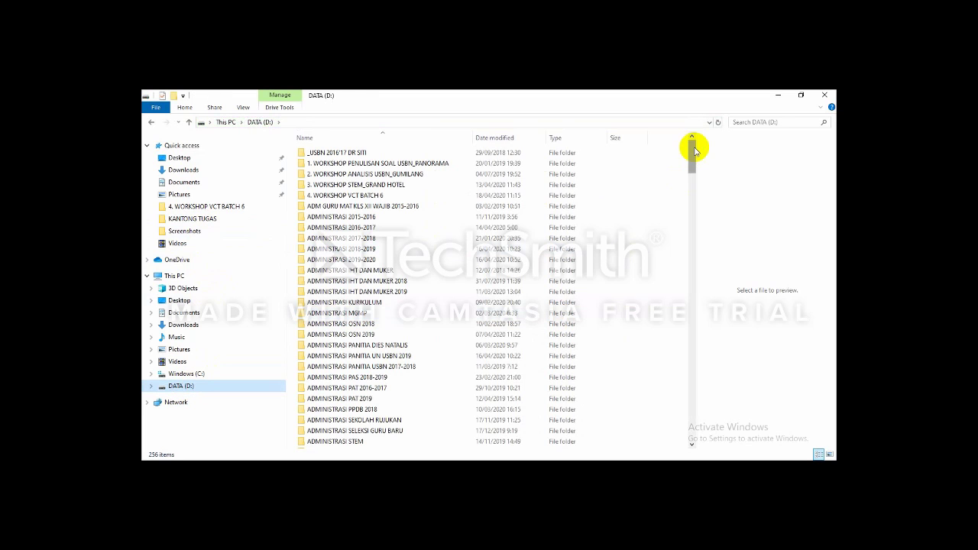
drag(693, 149, 691, 412)
click(369, 327)
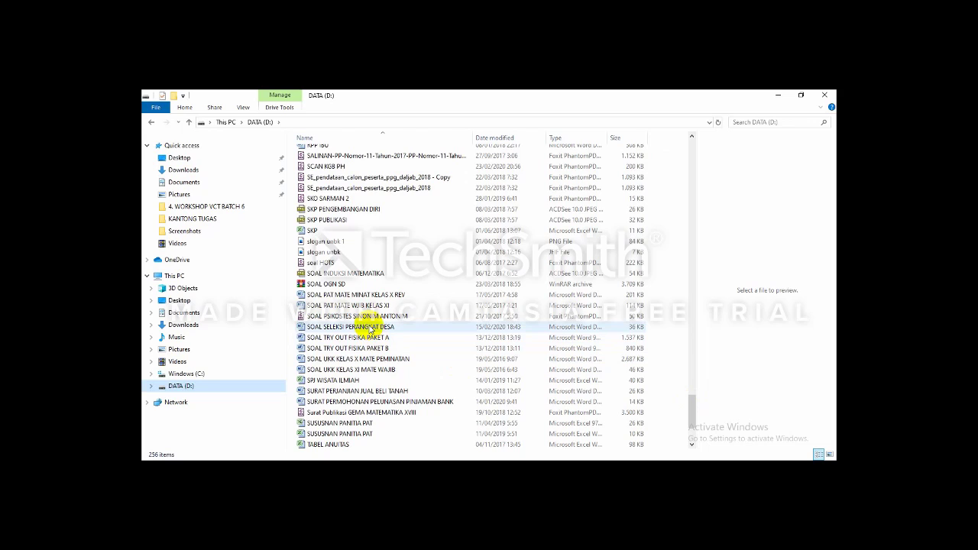
click(369, 327)
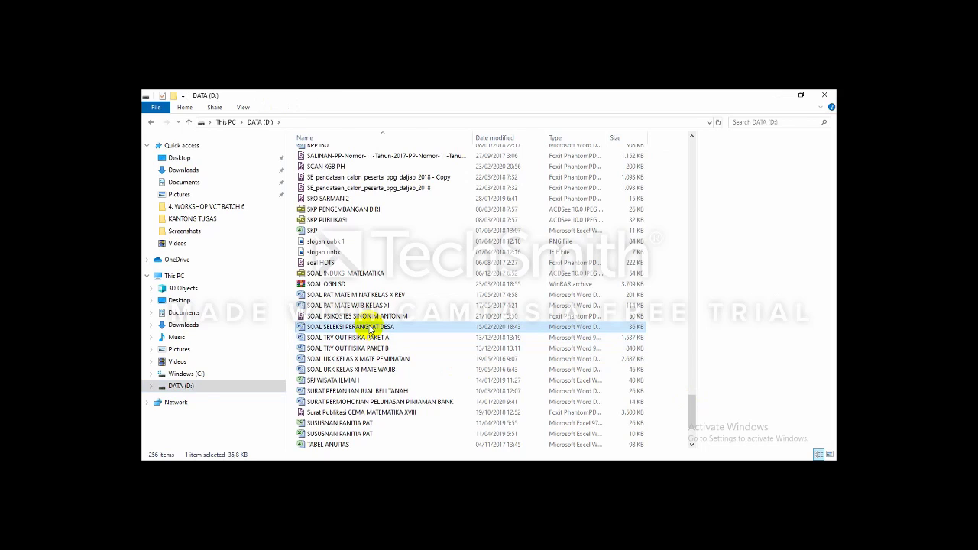
click(369, 327)
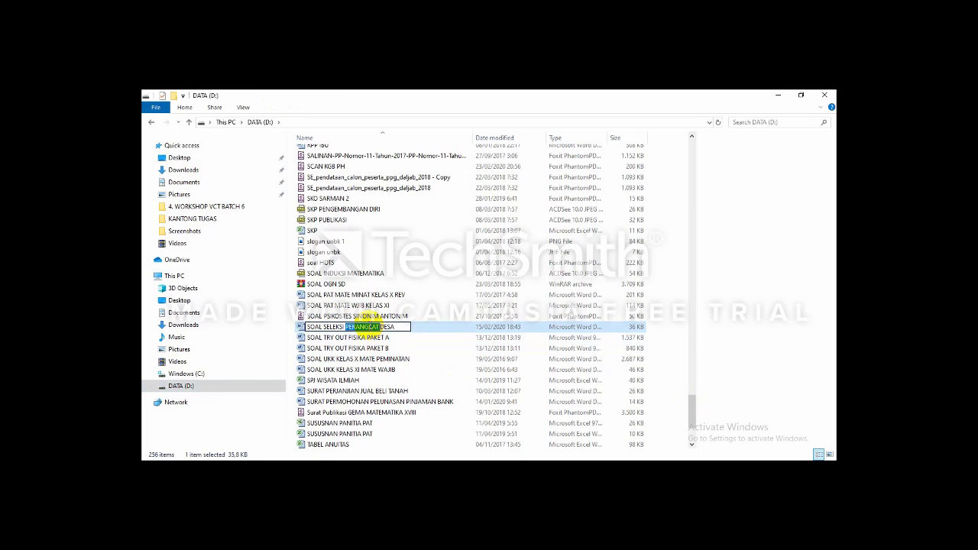
click(430, 326)
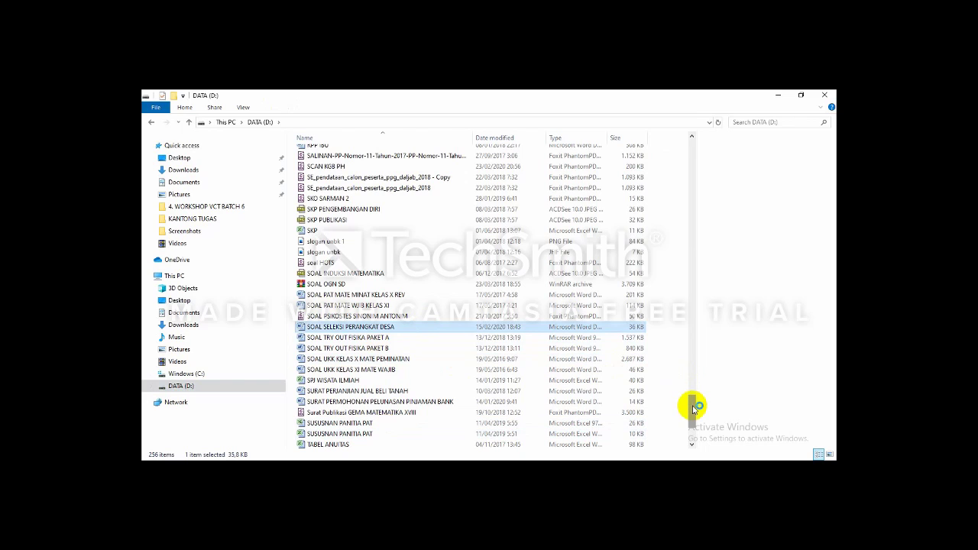
drag(692, 406, 690, 170)
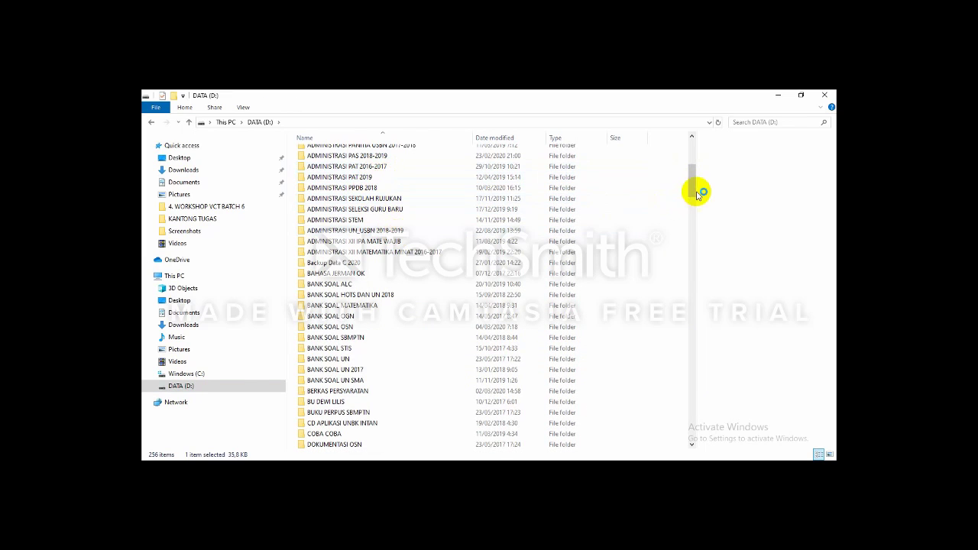
drag(692, 180, 690, 142)
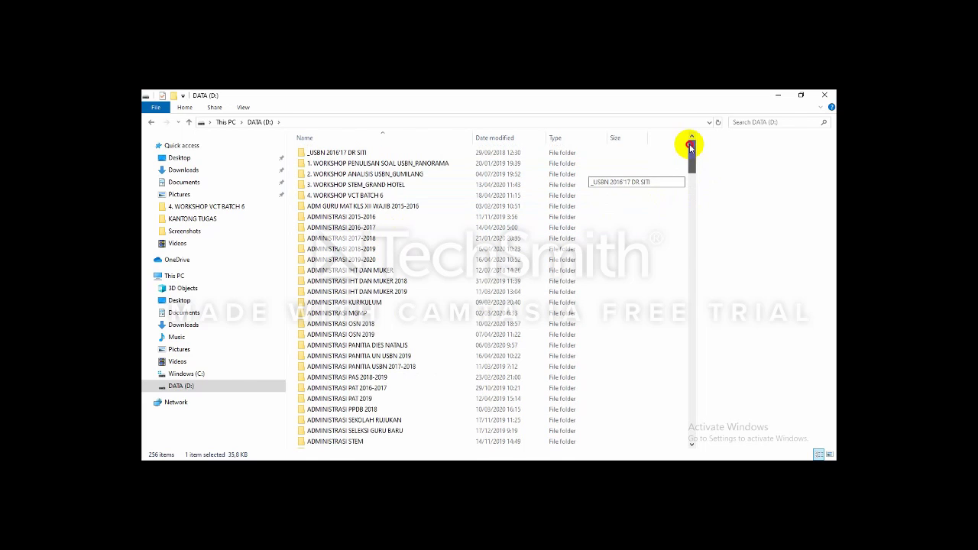
Step: Open ADMINISTRASI 2019-2020, step into PEMBELAJARAN DARING and back, then go to Pictures
double_click(340, 260)
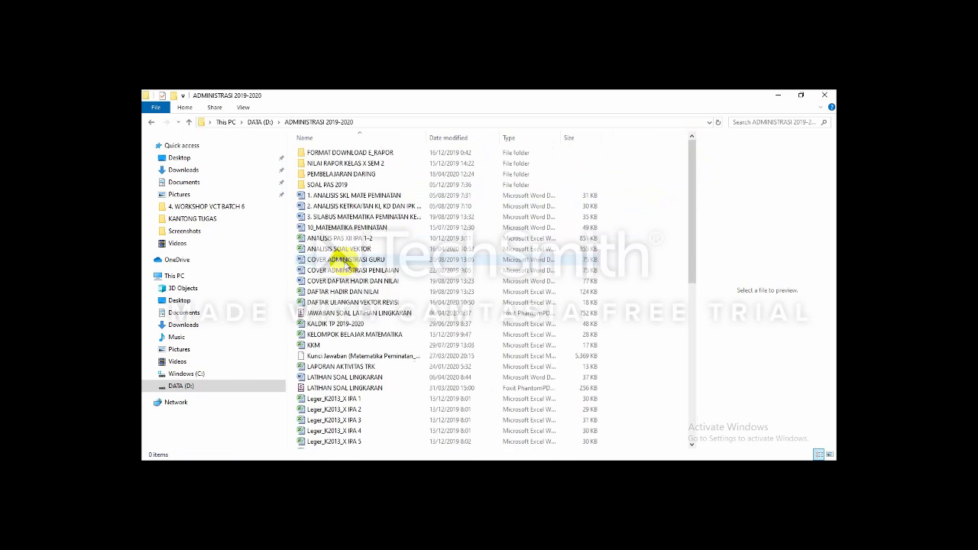
double_click(367, 174)
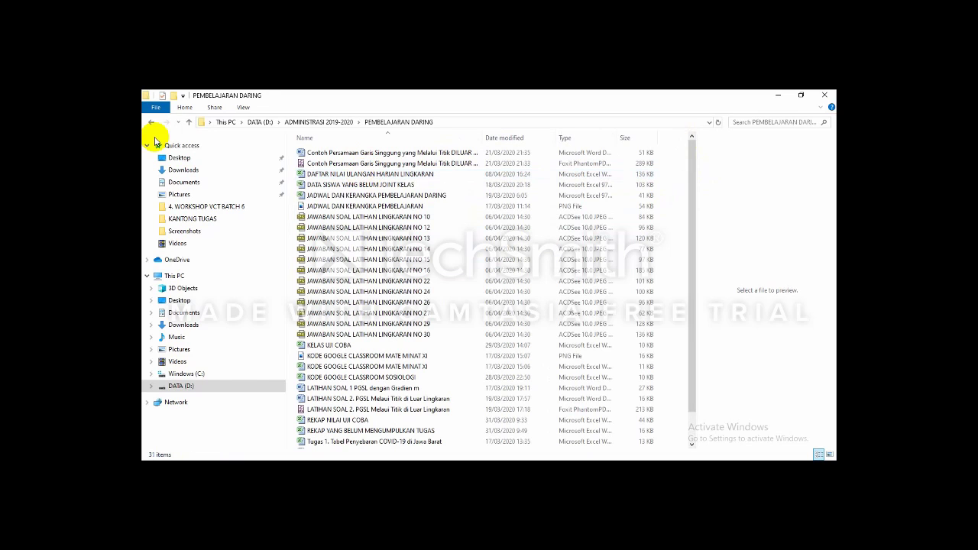
click(150, 120)
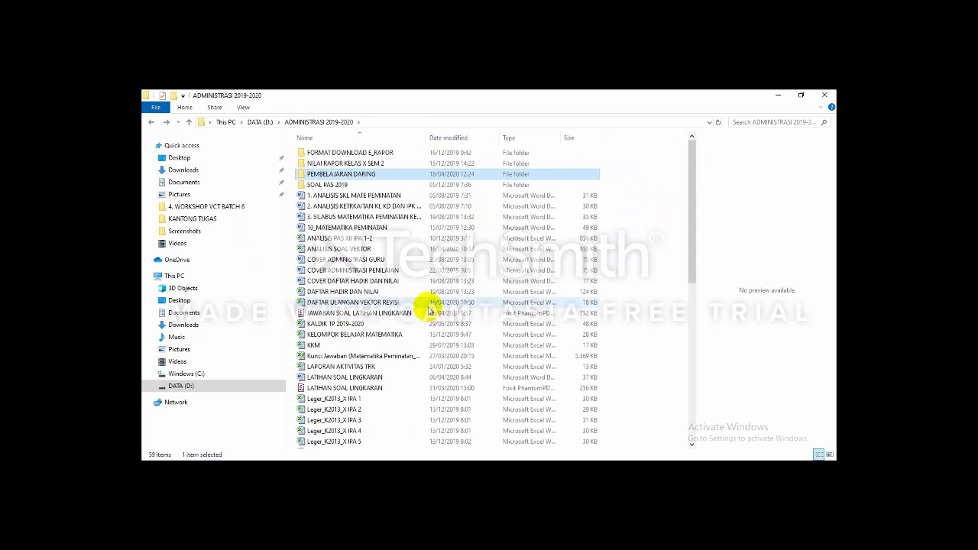
click(181, 195)
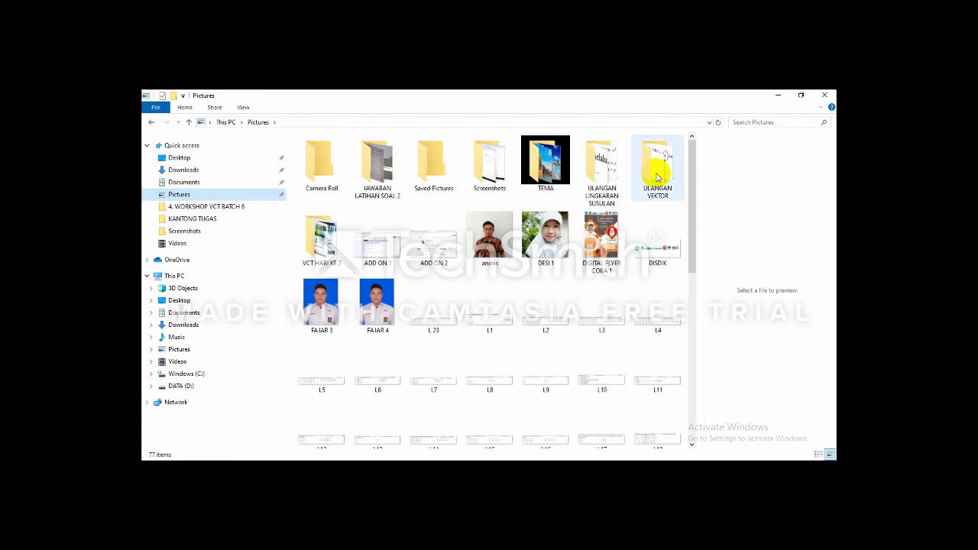
Step: Open the ULANGAN LINGKARAN SUSULAN folder, then minimize Chrome and File Explorer
mouse_move(611, 174)
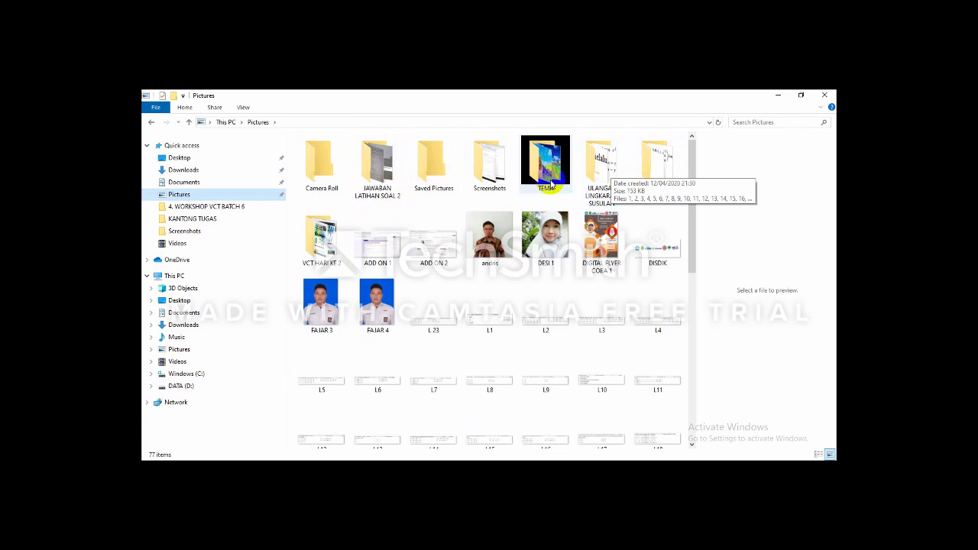
mouse_move(442, 221)
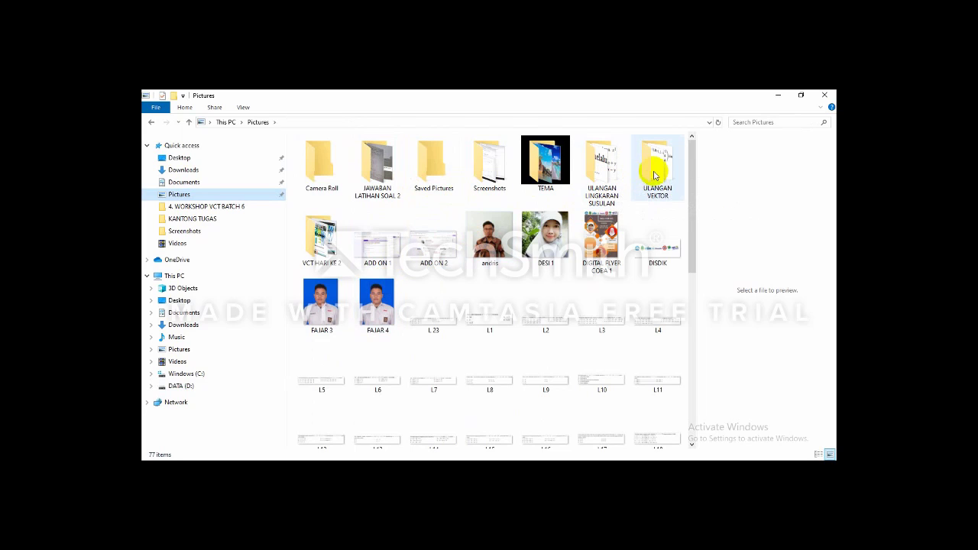
click(611, 175)
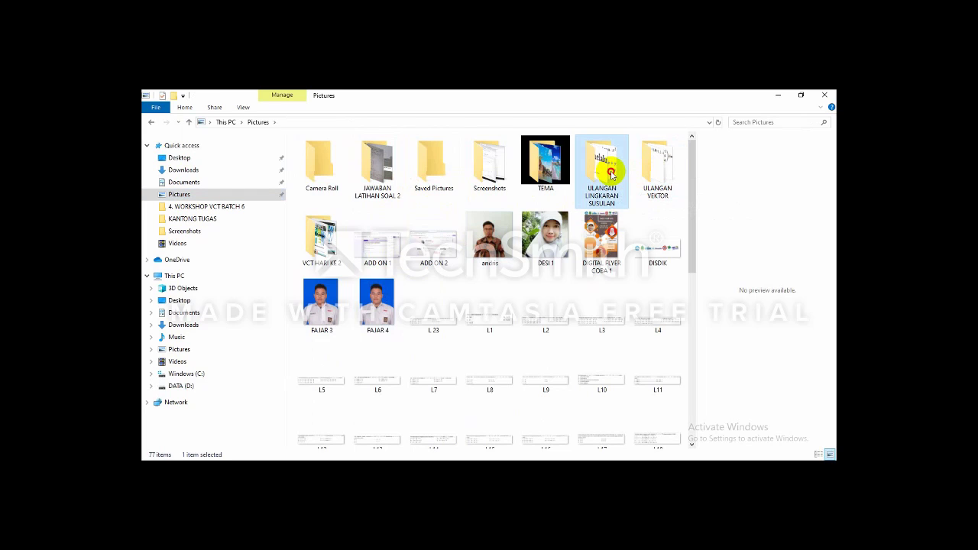
double_click(611, 175)
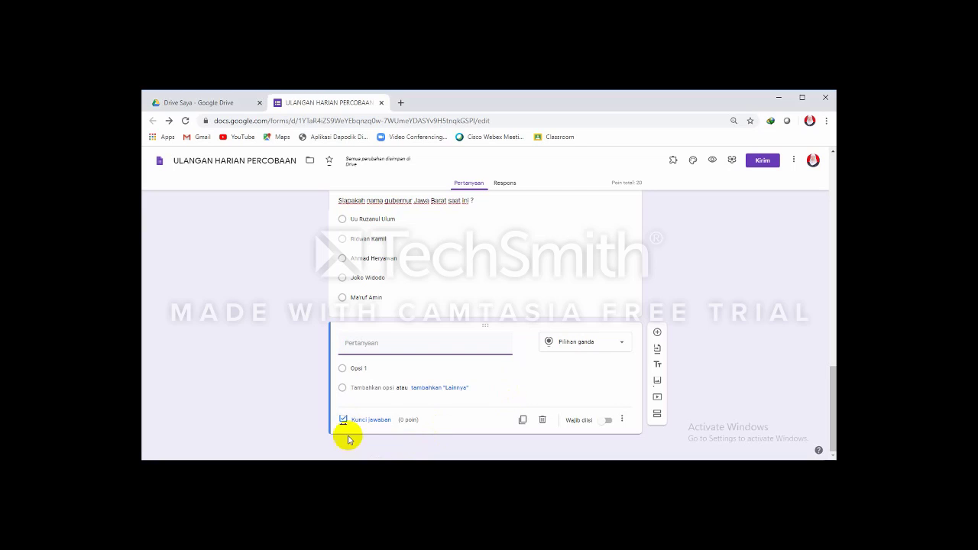
click(779, 99)
click(780, 99)
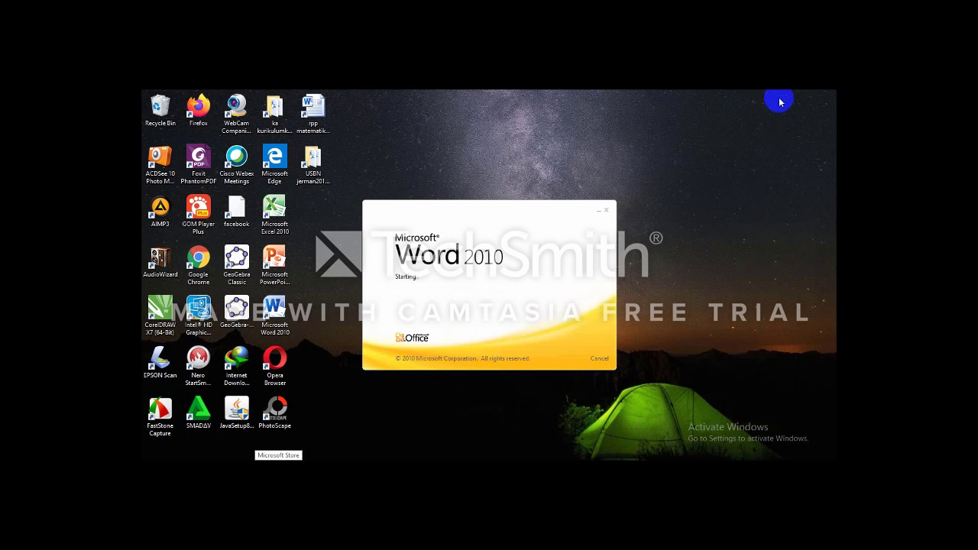
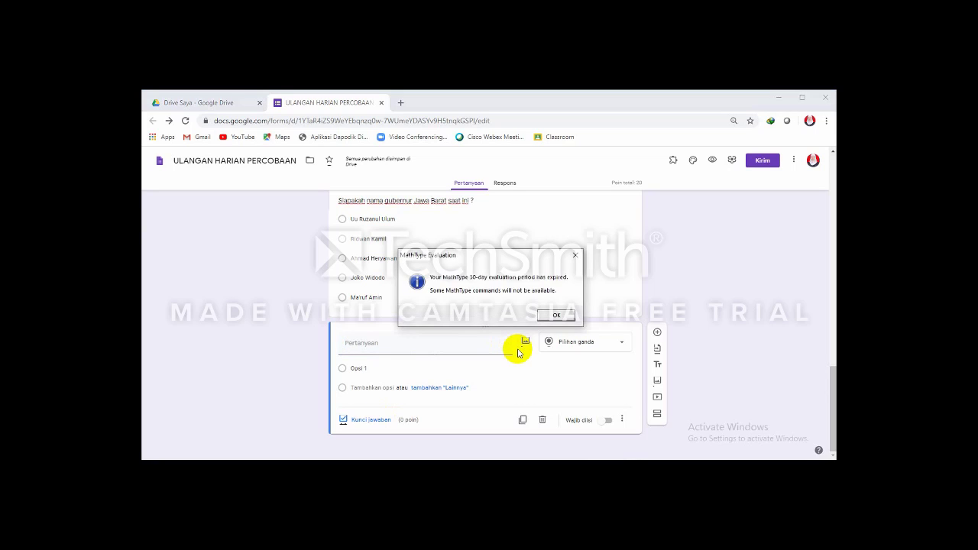
Step: Dismiss the MathType evaluation notice and switch to the ULANGAN LINGKARAN SUSULAN image folder
click(550, 316)
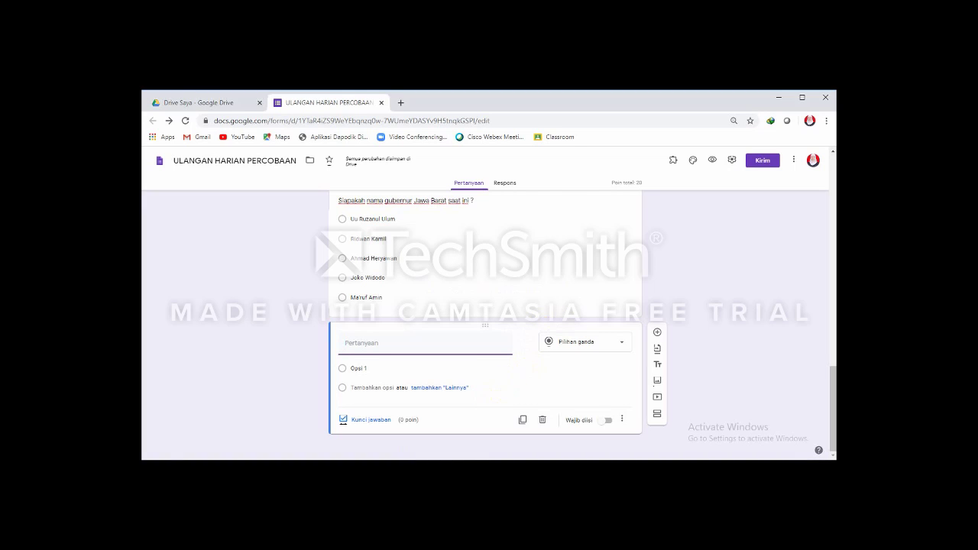
click(428, 467)
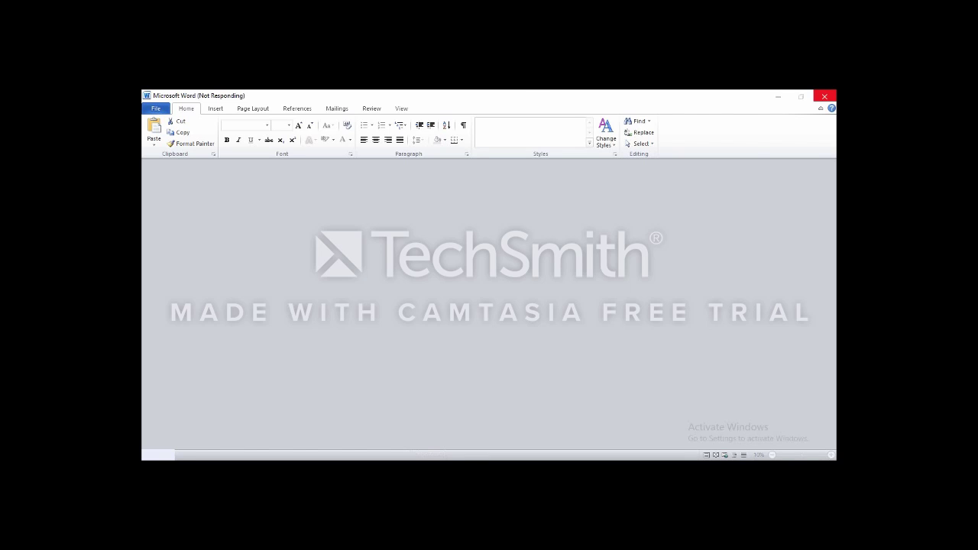
click(355, 466)
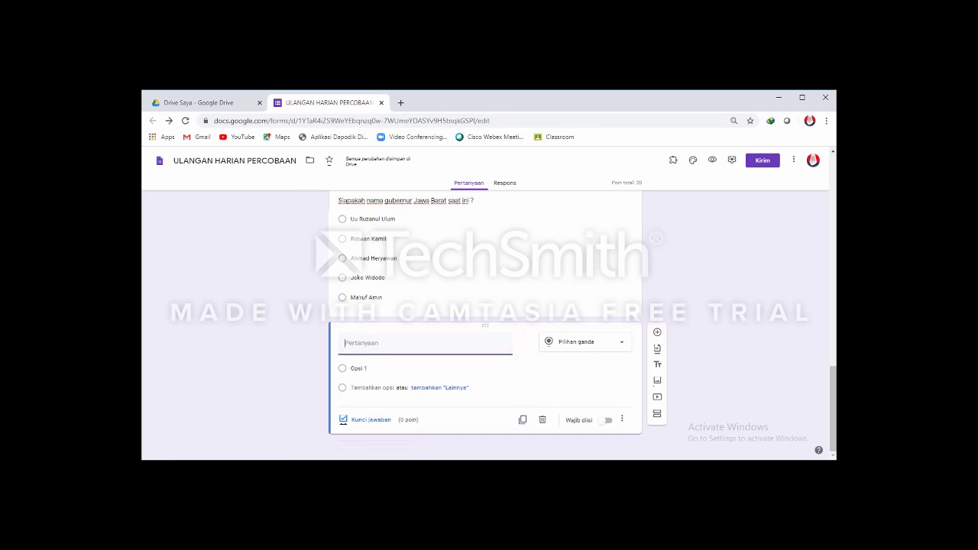
click(332, 466)
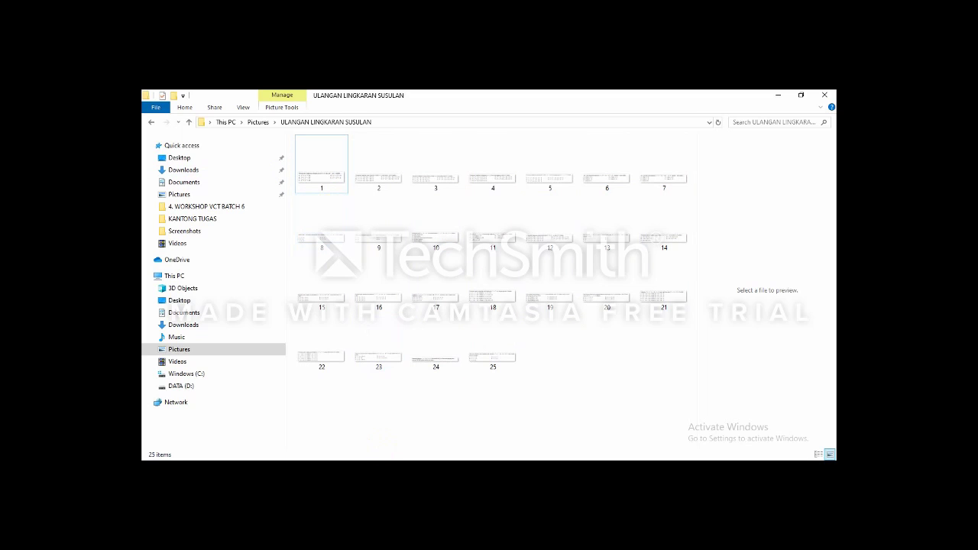
Step: Return from the image folder to the ULANGAN HARIAN PERCOBAAN quiz form
key(alt+Tab)
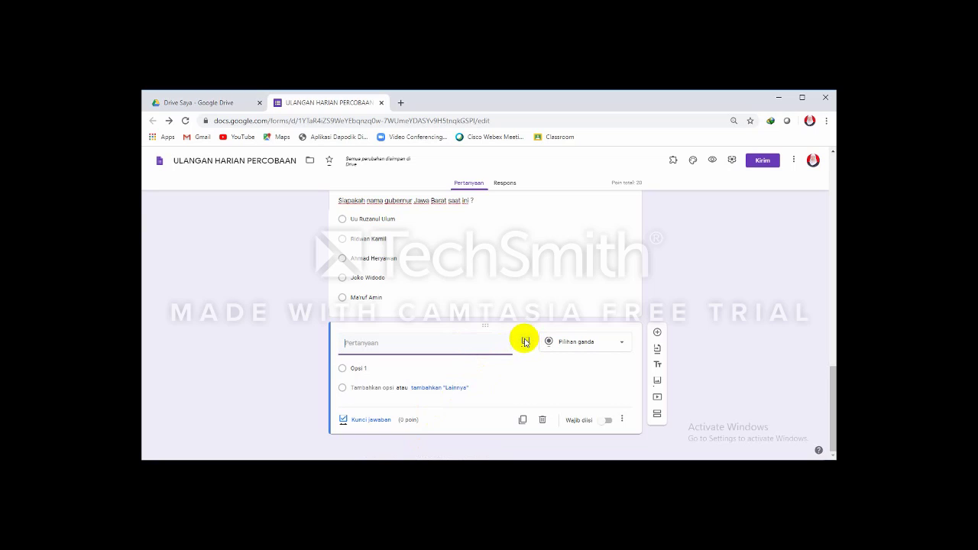
Step: Upload the L2 circle-equation image from Pictures into the new question
click(525, 341)
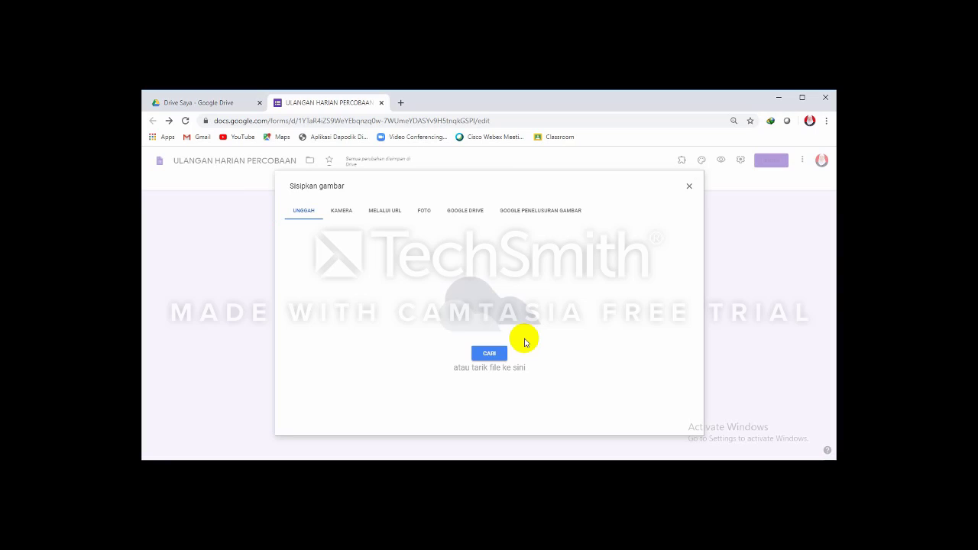
click(486, 354)
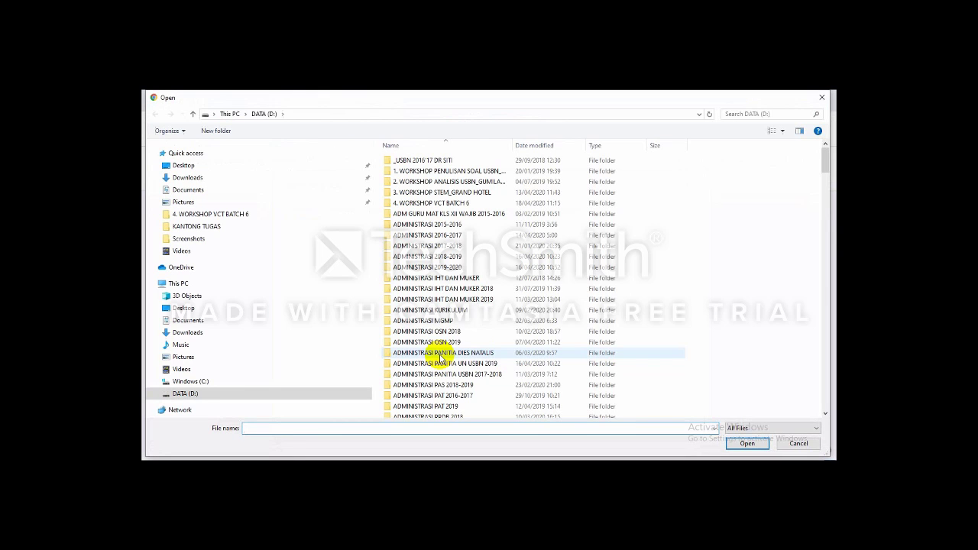
click(440, 354)
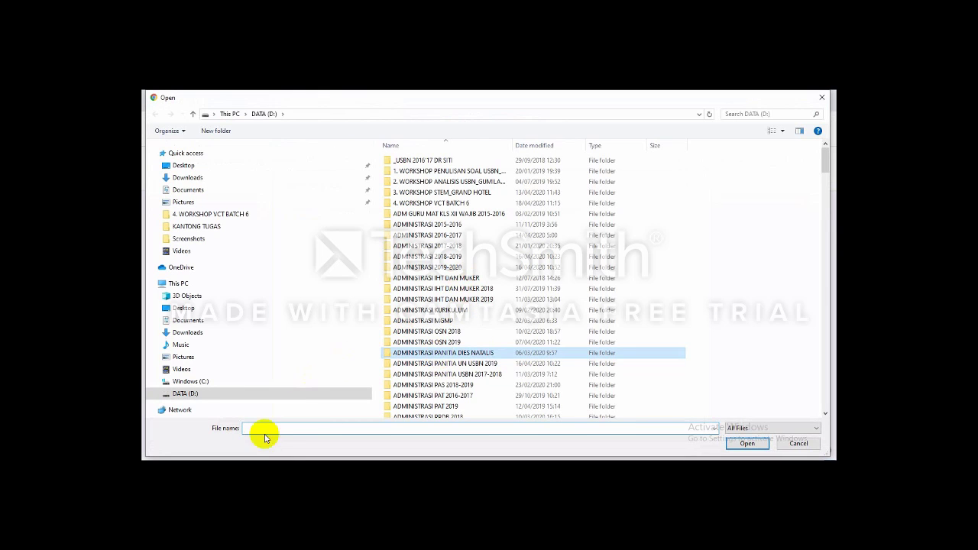
key(Return)
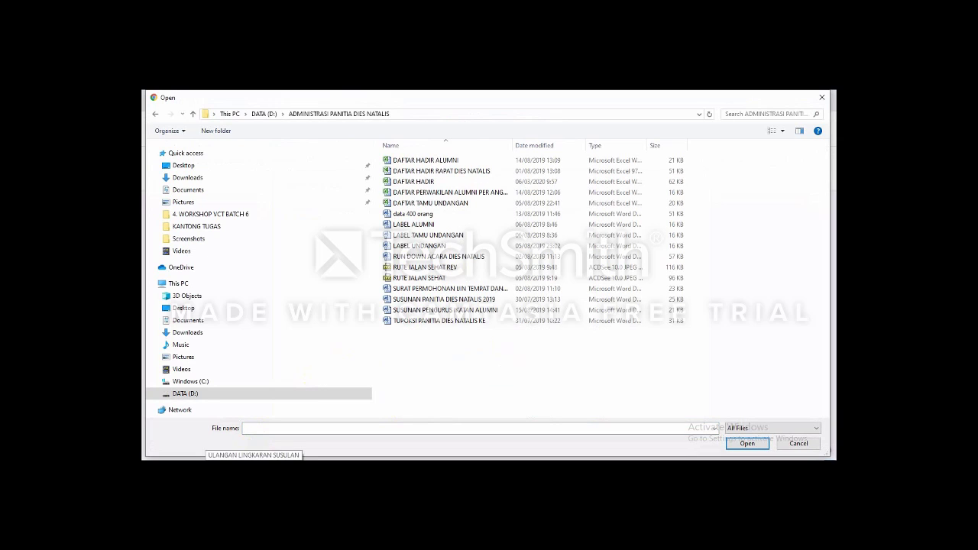
click(191, 208)
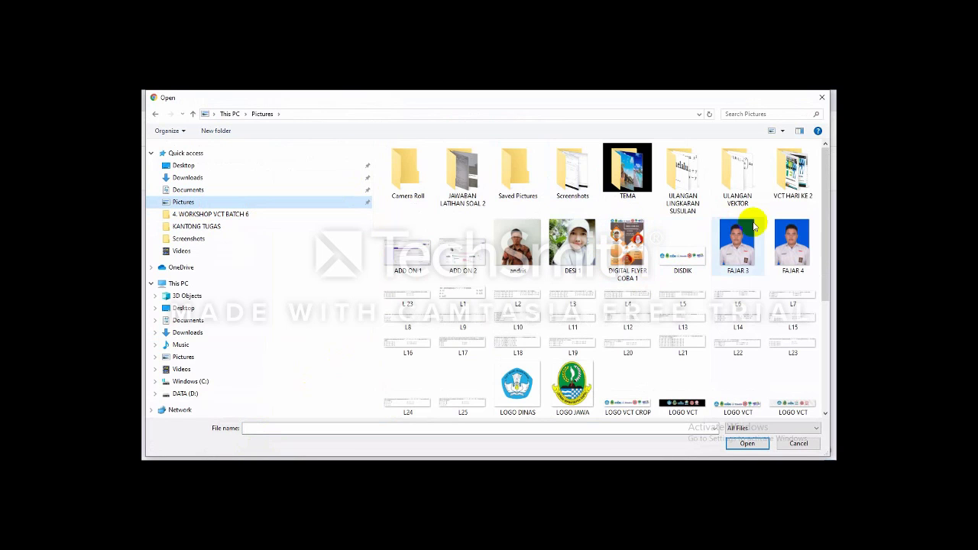
click(518, 298)
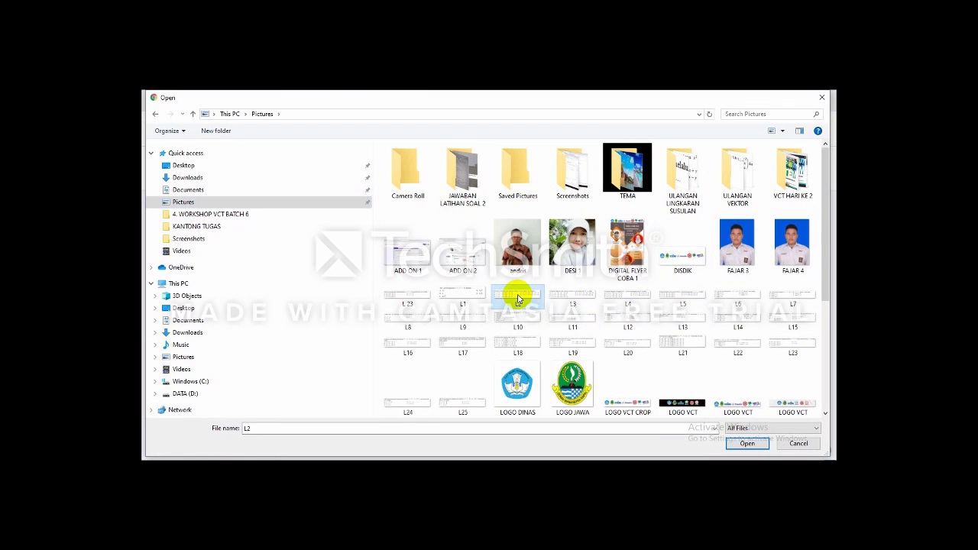
click(741, 443)
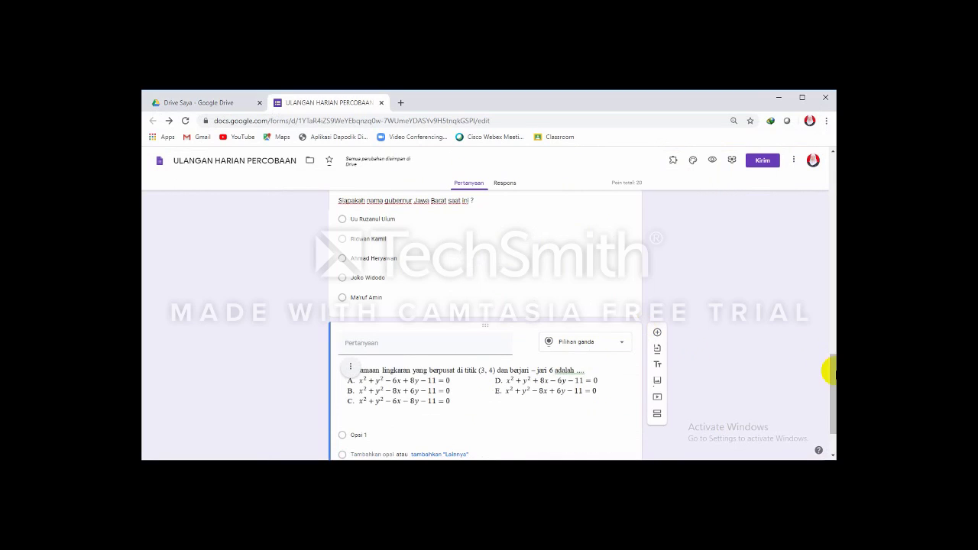
Step: Enter five answer options A, B, C, D and E beneath the question image
scroll(829, 372, down, 1)
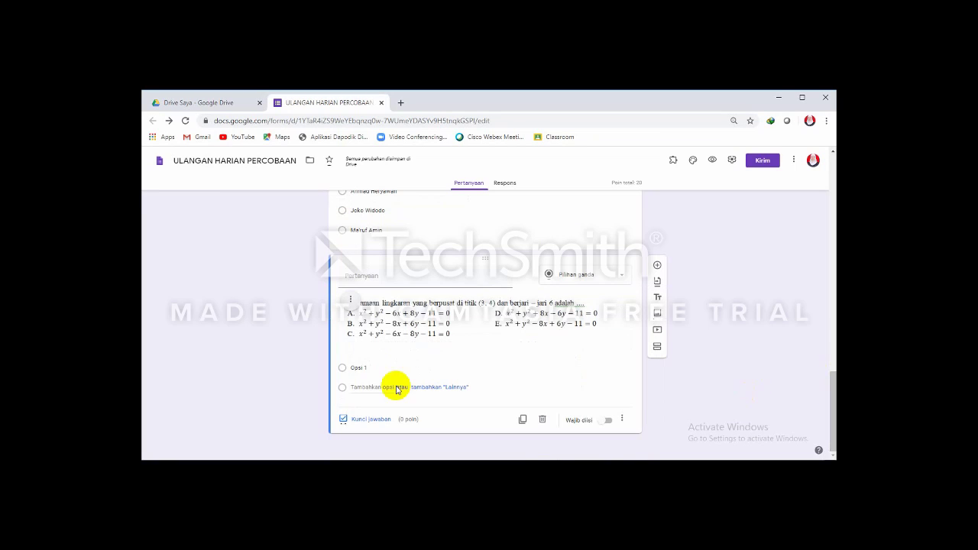
click(359, 367)
text(a)
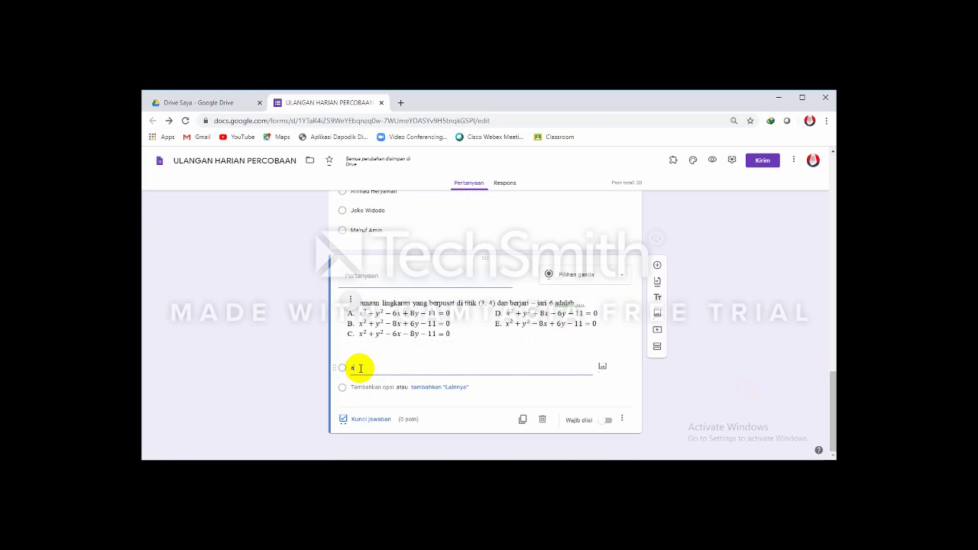
key(BackSpace)
text(A)
key(Return)
text(B)
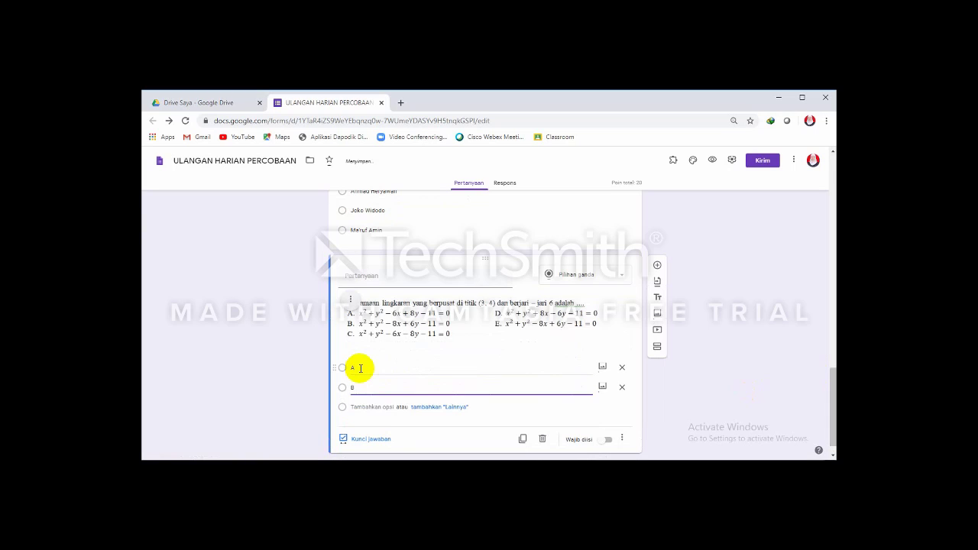
key(Return)
text(C)
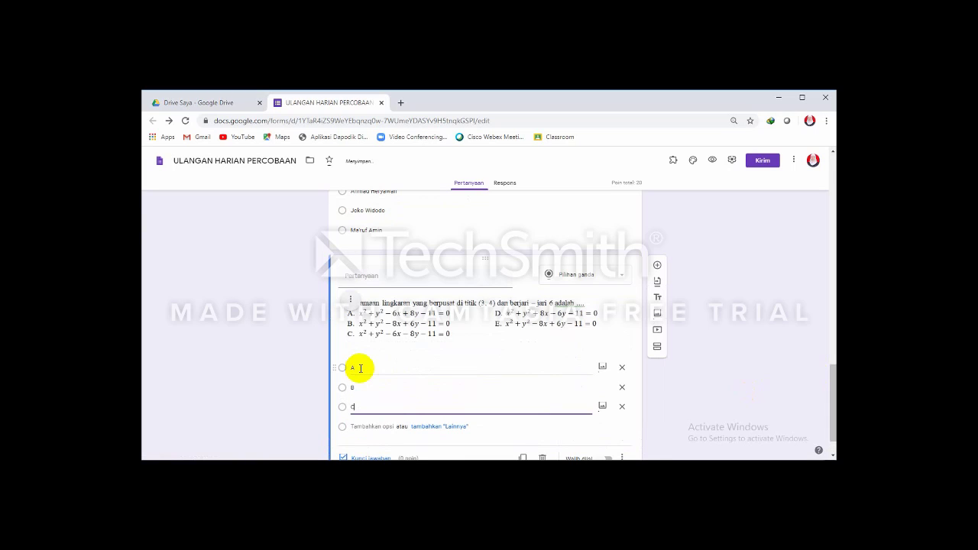
key(Return)
text(D)
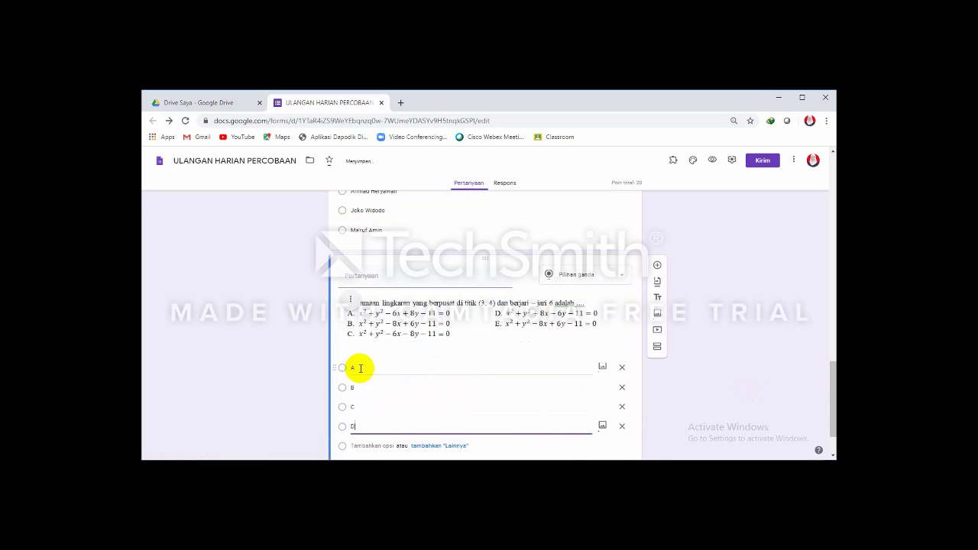
key(Return)
text(E)
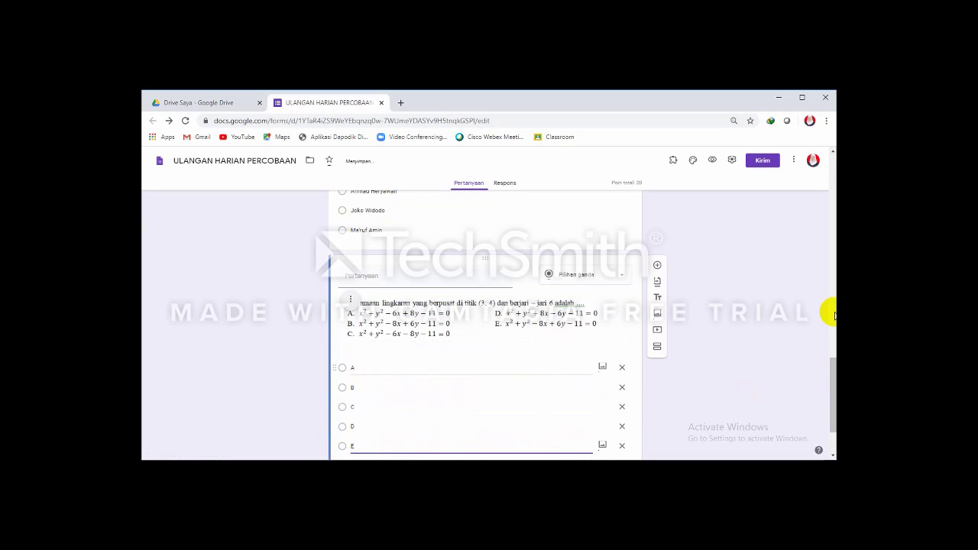
drag(831, 374, 830, 397)
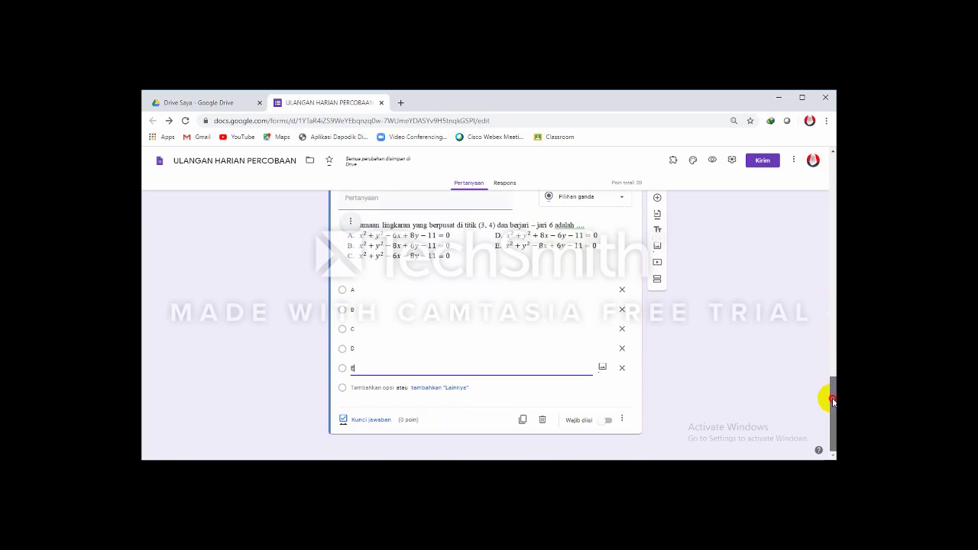
Step: Make option C the correct answer worth 20 points in the answer key
click(366, 423)
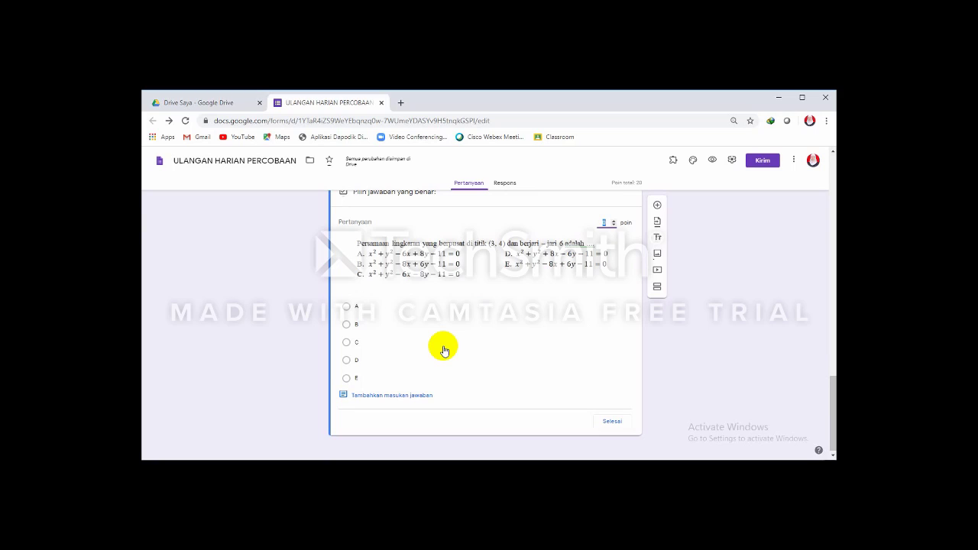
click(347, 344)
click(347, 344)
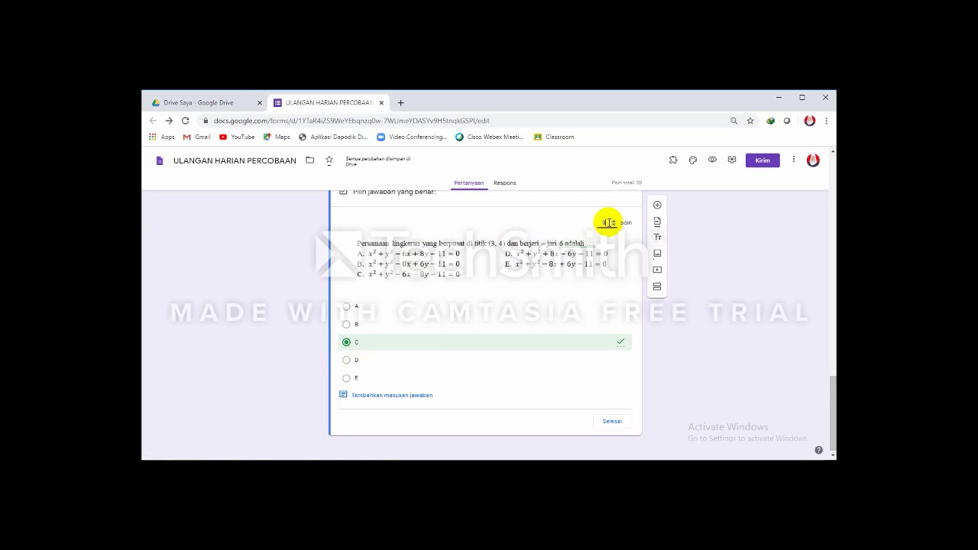
click(606, 222)
text(20)
click(611, 420)
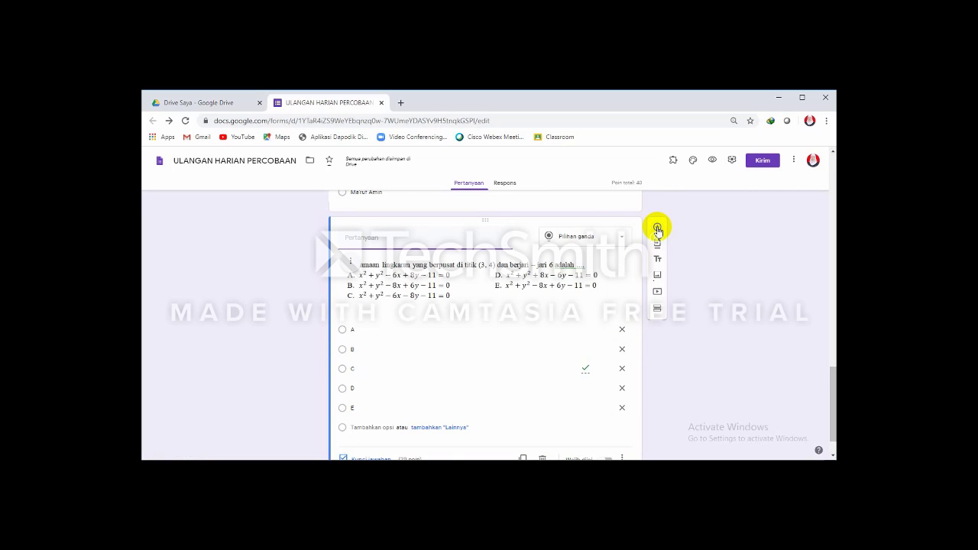
Step: Add a question containing Word's question 1 warehouse problem, with the leading '1.' removed
click(657, 229)
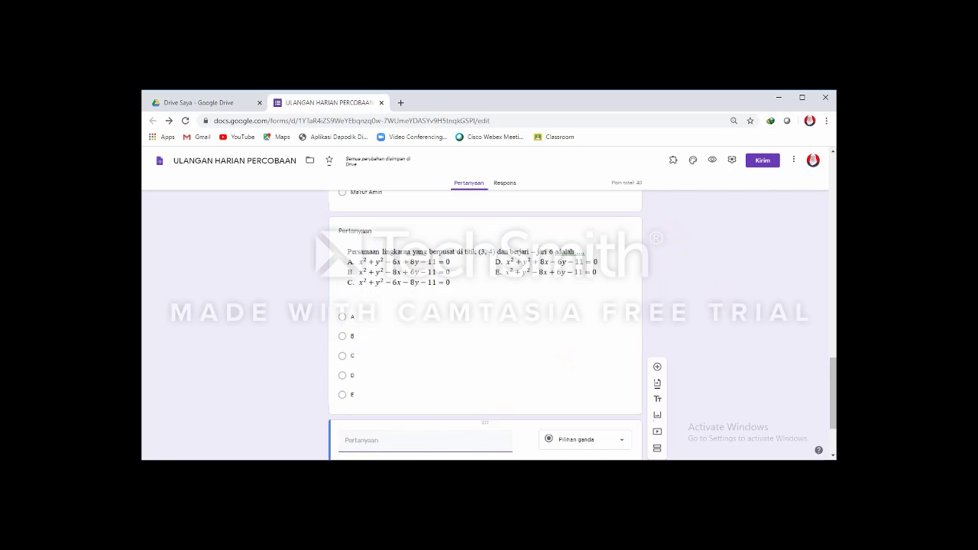
key(alt+Tab)
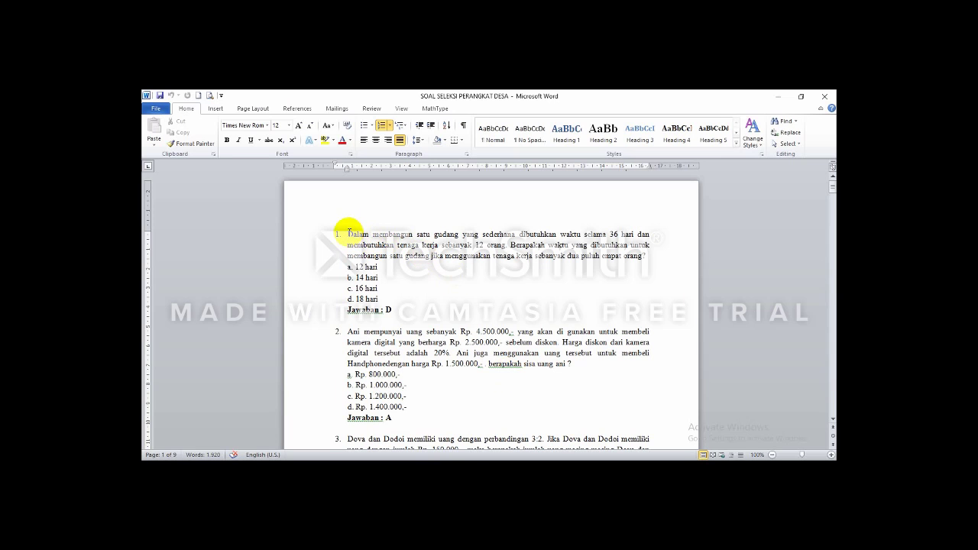
drag(346, 234, 648, 254)
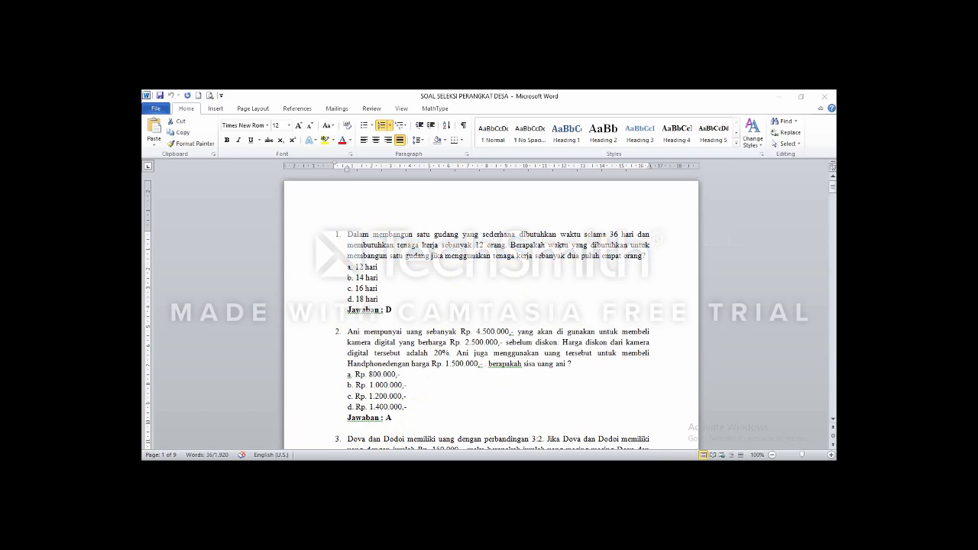
key(alt+Tab)
click(360, 440)
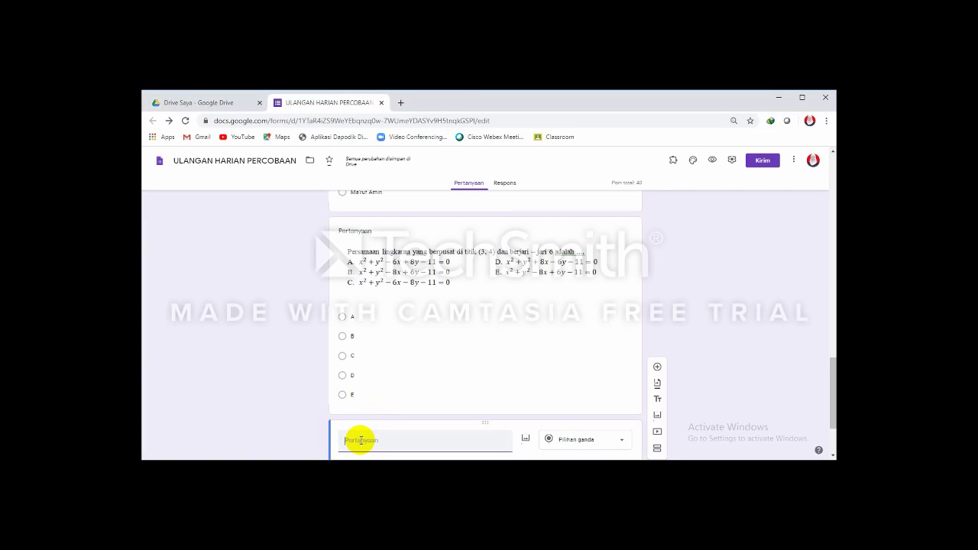
text(1. Dalam membangun satu gudang yang sederhana dibutuhkan waktu selama 36 hari dan membutuhkan tenaga kerja sebanyak 12 orang. Berapakah waktu yang dibutuhkan untuk membangun satu gudang jika menggunakan tenaga kerja sebanyak dua puluh empat orang?)
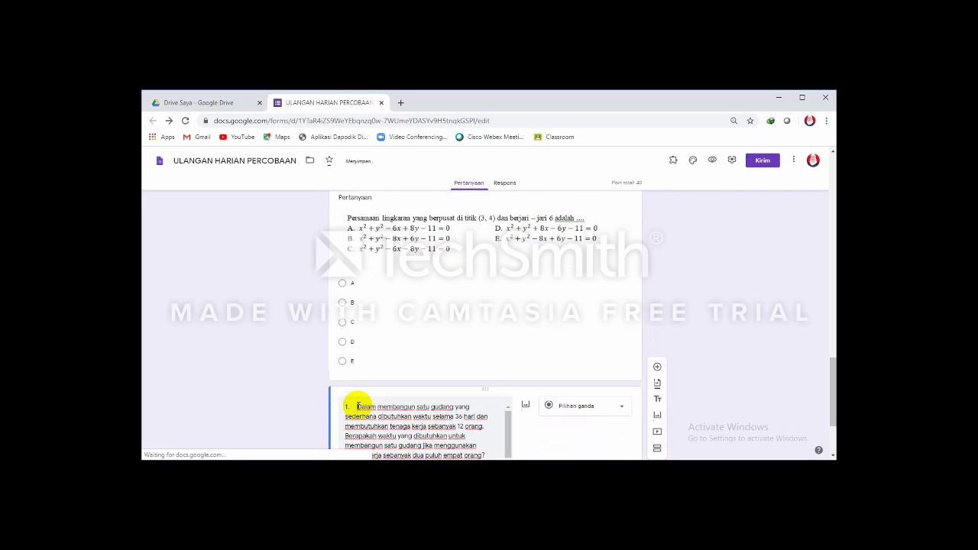
key(BackSpace)
key(BackSpace)
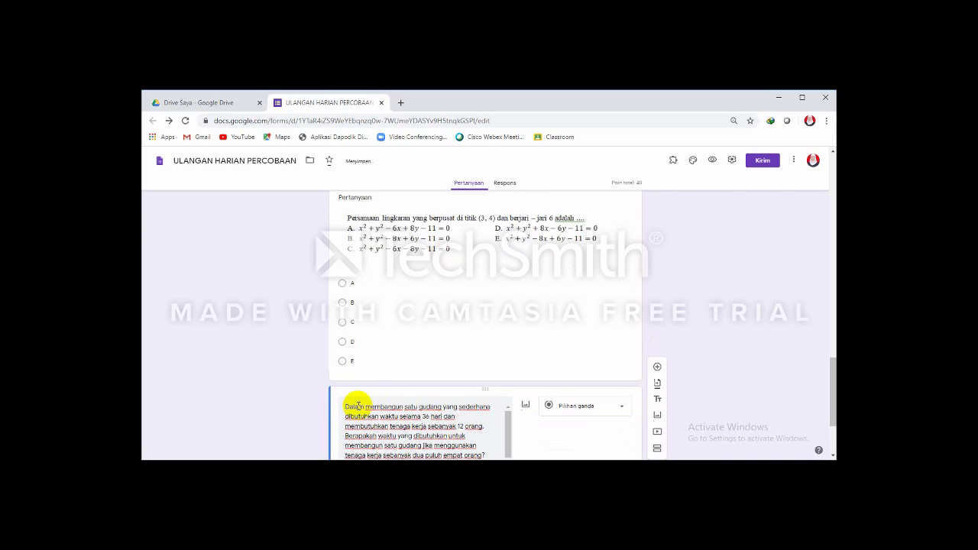
drag(830, 375, 829, 400)
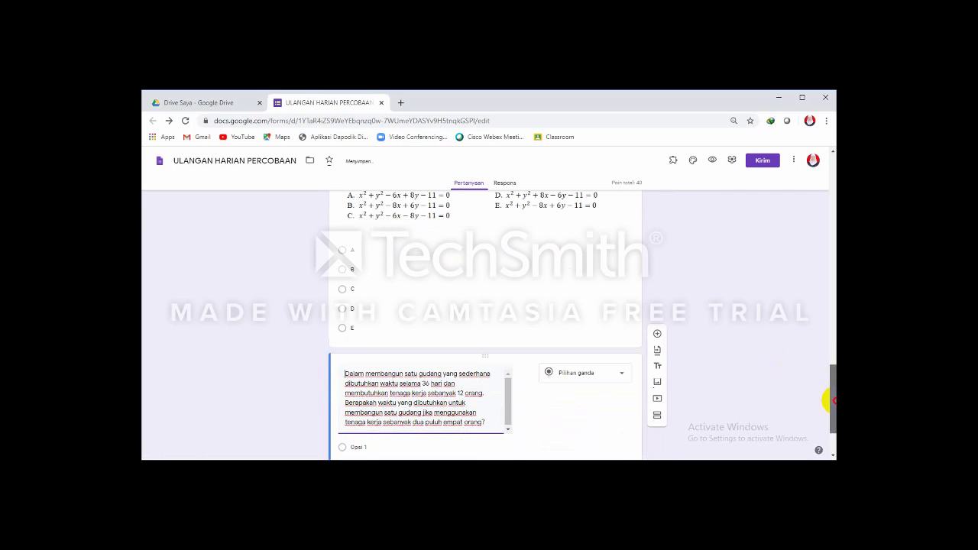
scroll(829, 400, down, 1)
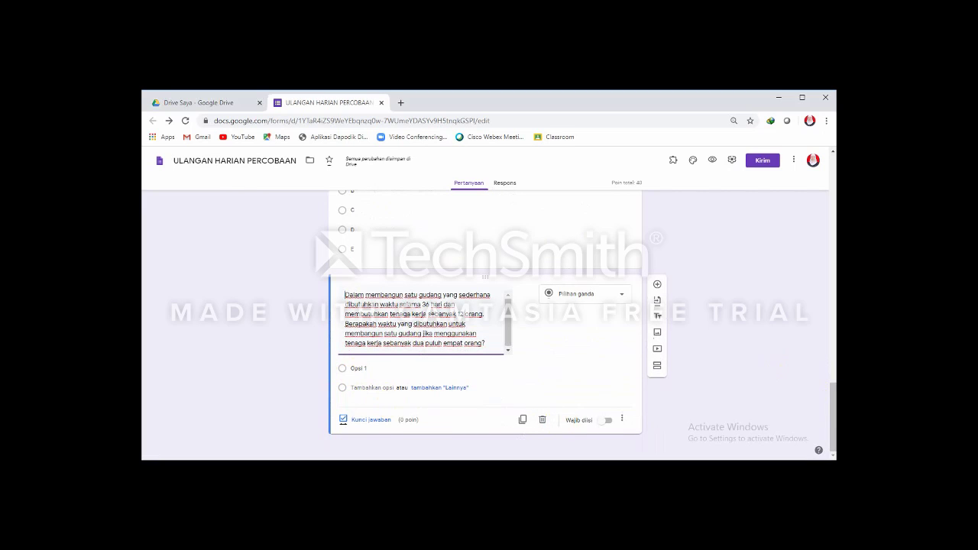
click(446, 467)
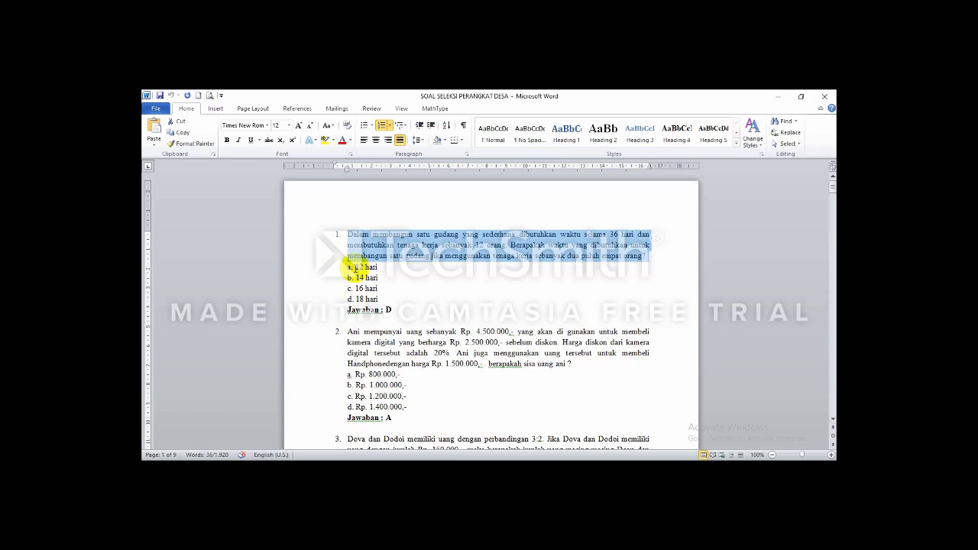
Step: In Word, delete the a.–d. labels from question 1's four answers
click(356, 267)
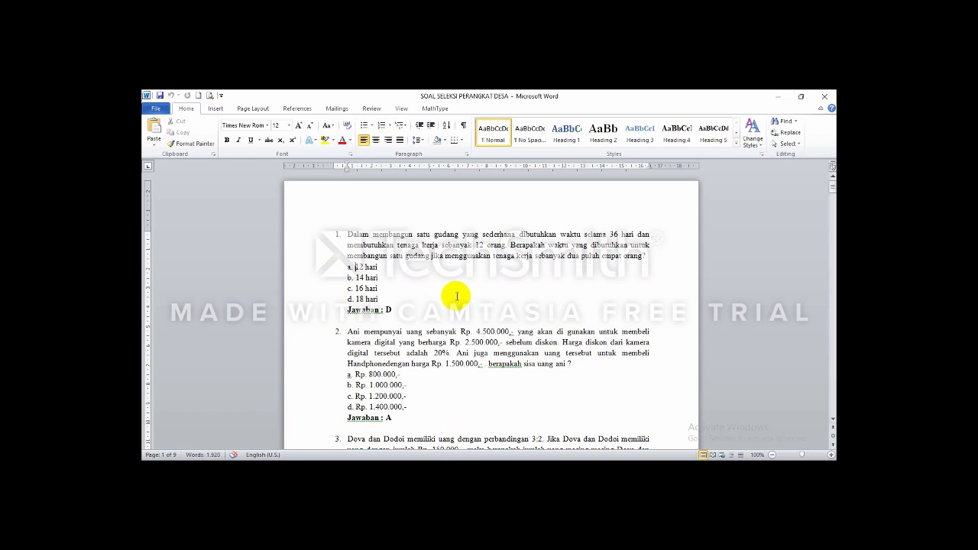
key(BackSpace)
key(BackSpace)
key(BackSpace)
key(Down)
key(Delete)
key(Delete)
key(Delete)
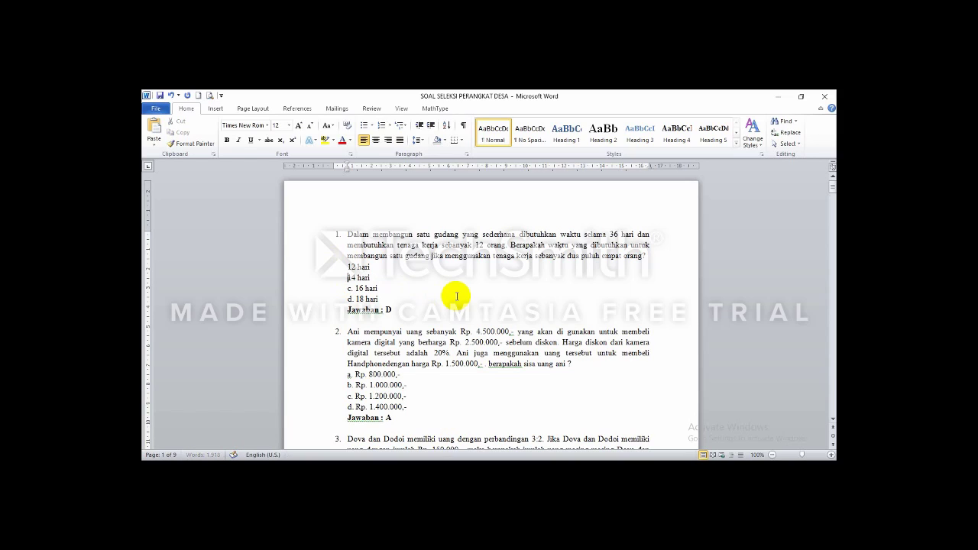
key(Delete)
key(Delete)
key(Delete)
key(Down)
key(Delete)
key(Delete)
key(Delete)
Step: Paste 12 hari, 14 hari, 16 hari and 18 hari as the form question's choices
drag(371, 299, 348, 269)
key(ctrl+c)
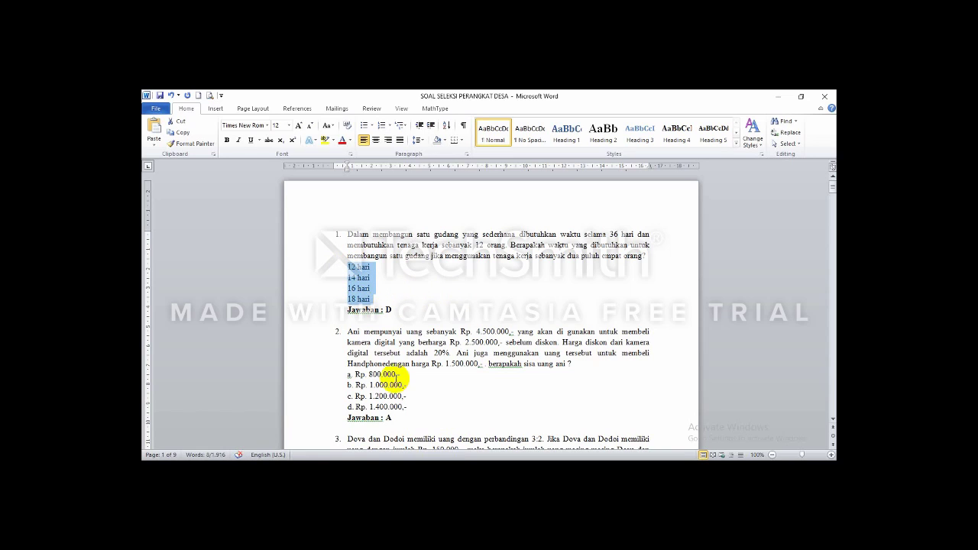
key(alt+Tab)
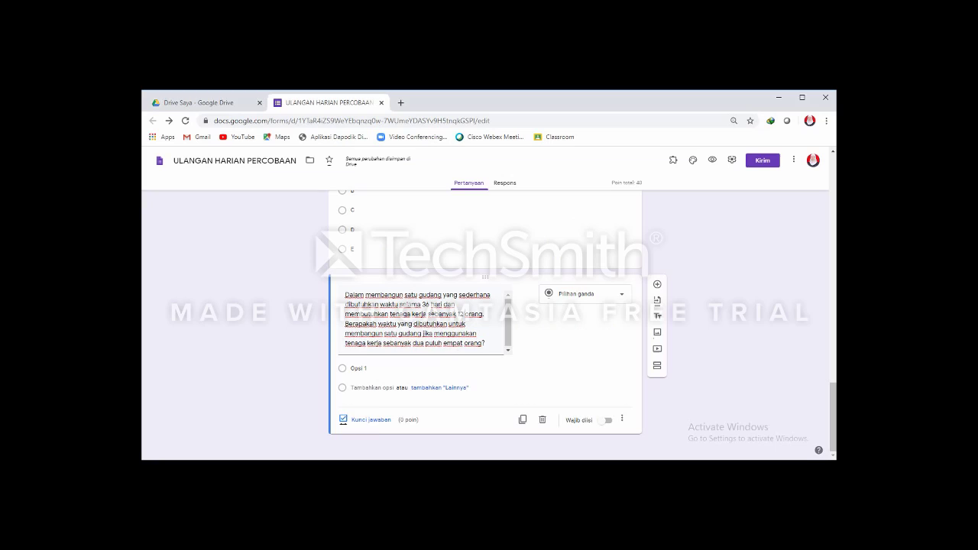
click(357, 369)
click(357, 369)
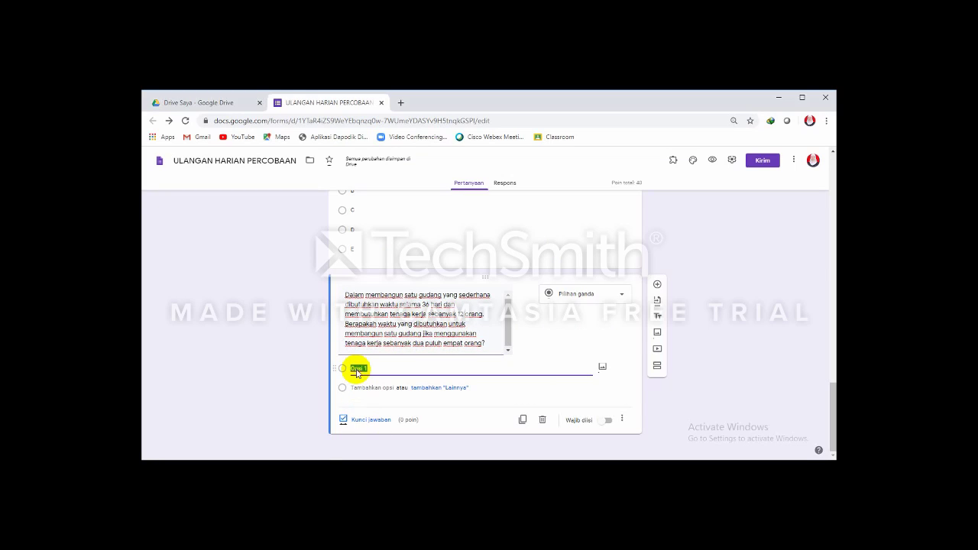
key(ctrl+v)
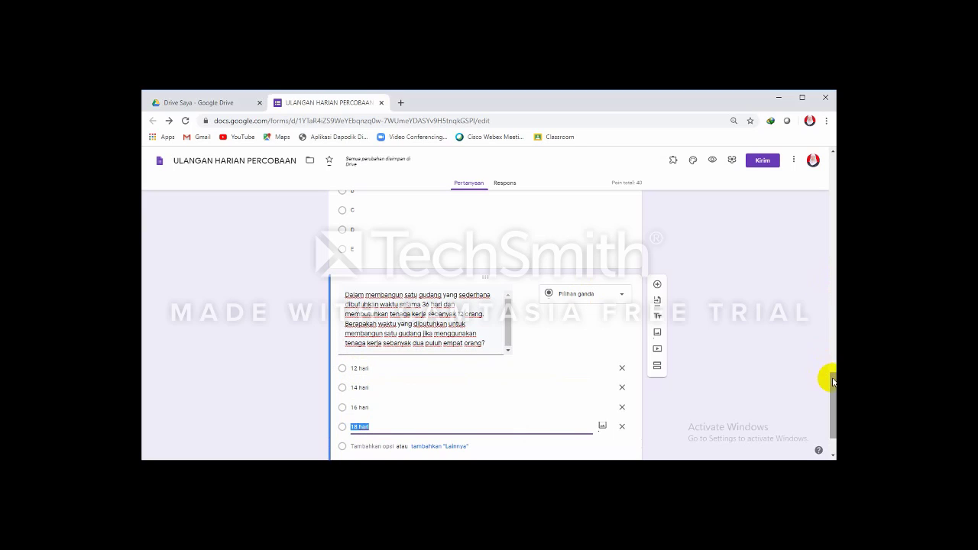
scroll(833, 382, down, 1)
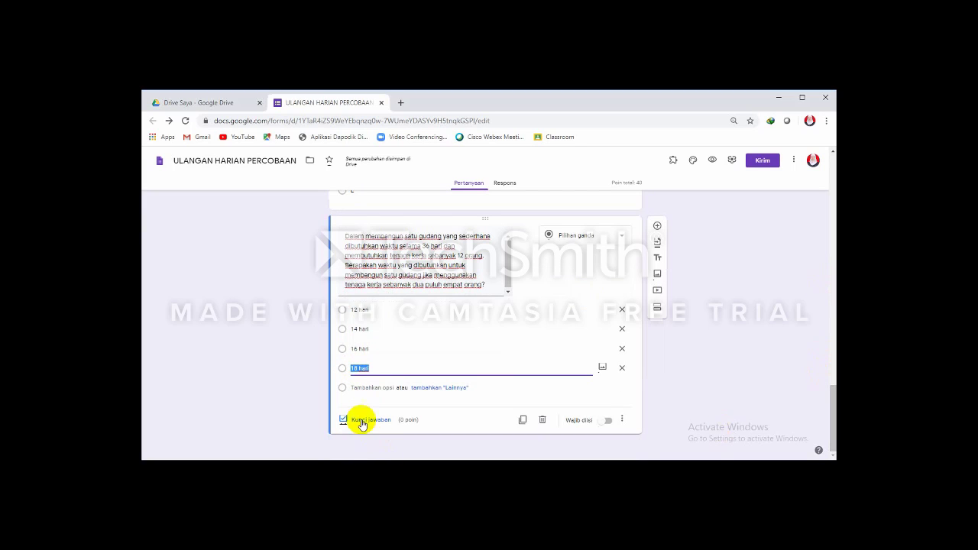
click(361, 421)
Step: Set 18 hari as the warehouse question's correct answer, worth 20 points
click(361, 421)
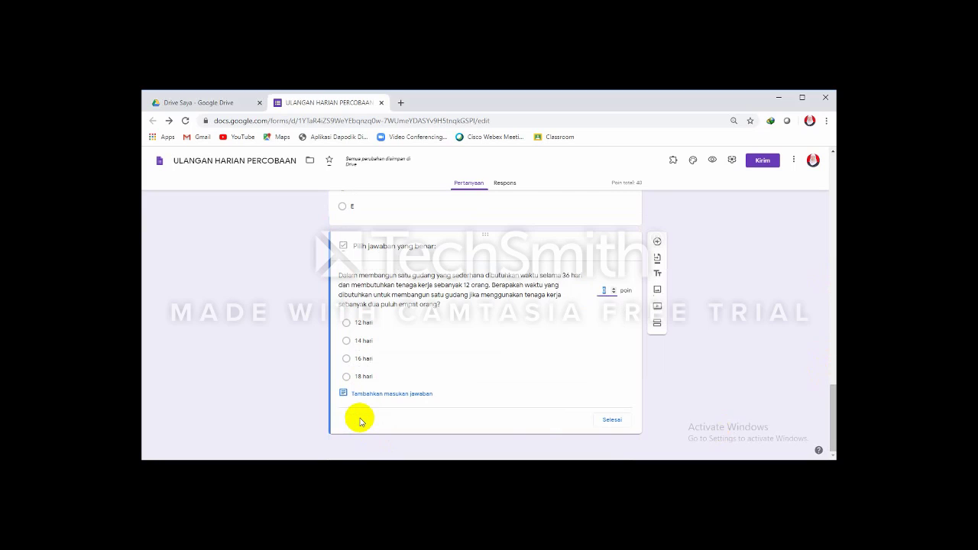
click(347, 376)
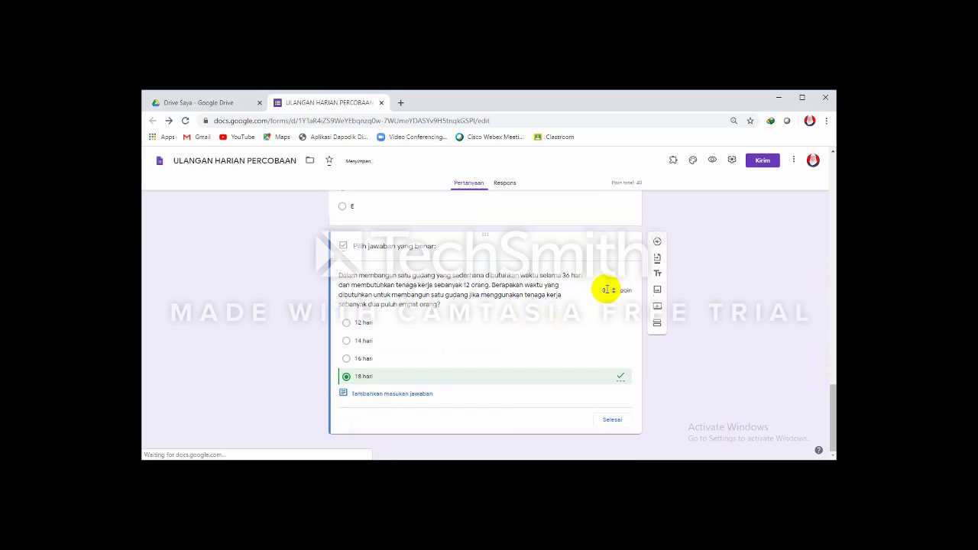
click(605, 289)
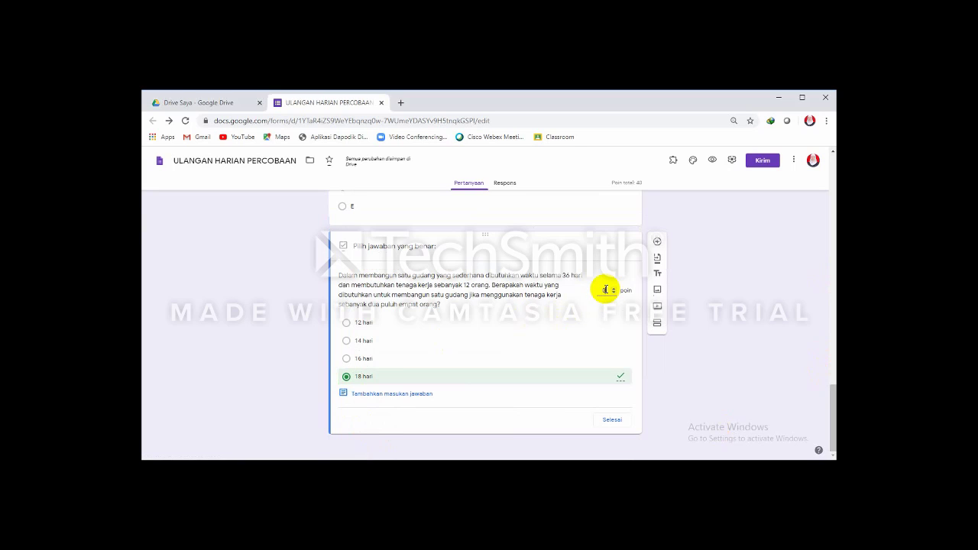
text(20)
click(613, 422)
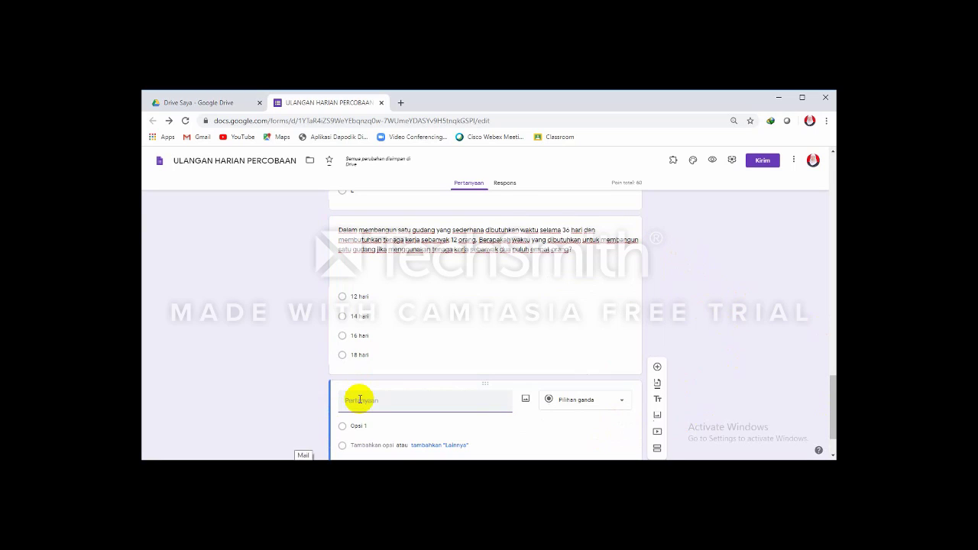
Step: Type the question about Ibu sharing 10 apples equally between her 2 children
text(IBU)
key(BackSpace)
key(BackSpace)
text(Ibu ran)
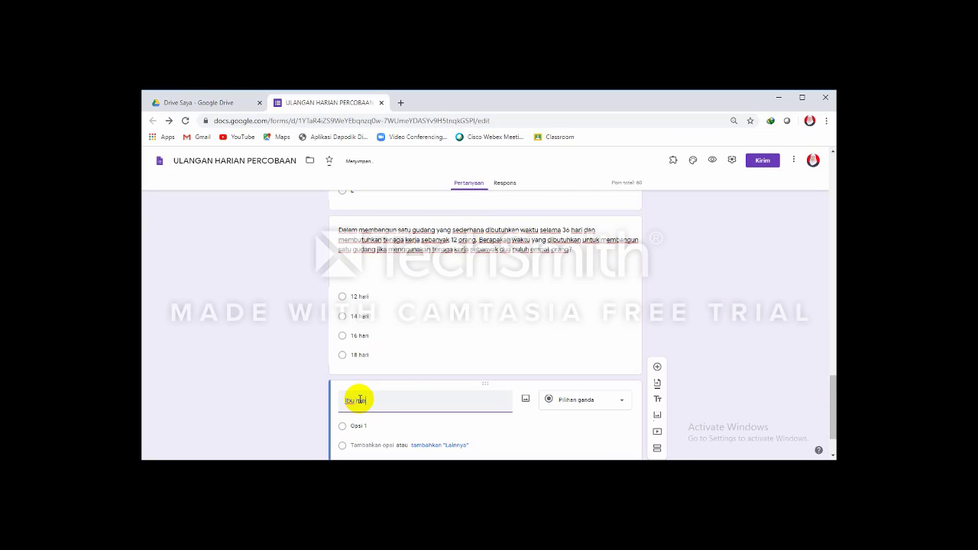
text(mpunyai 10)
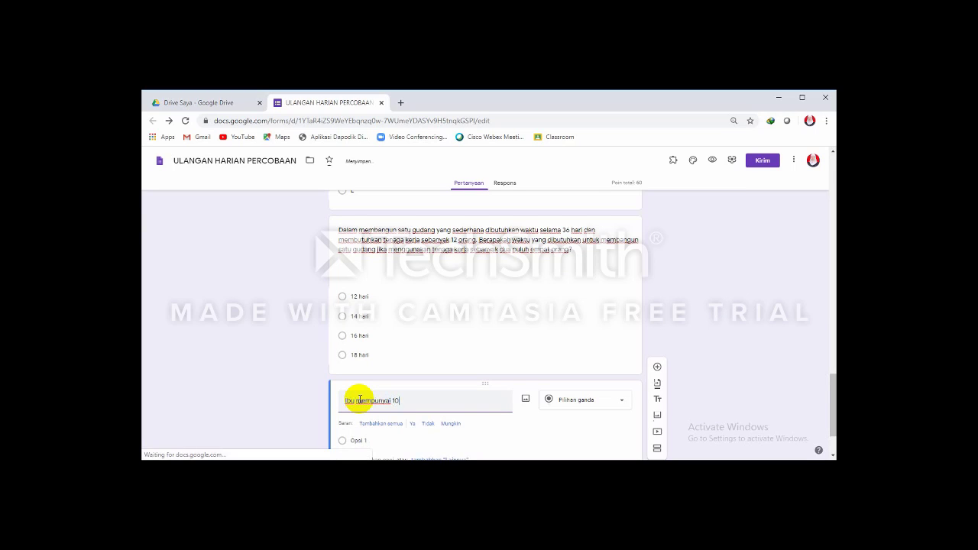
text( buah)
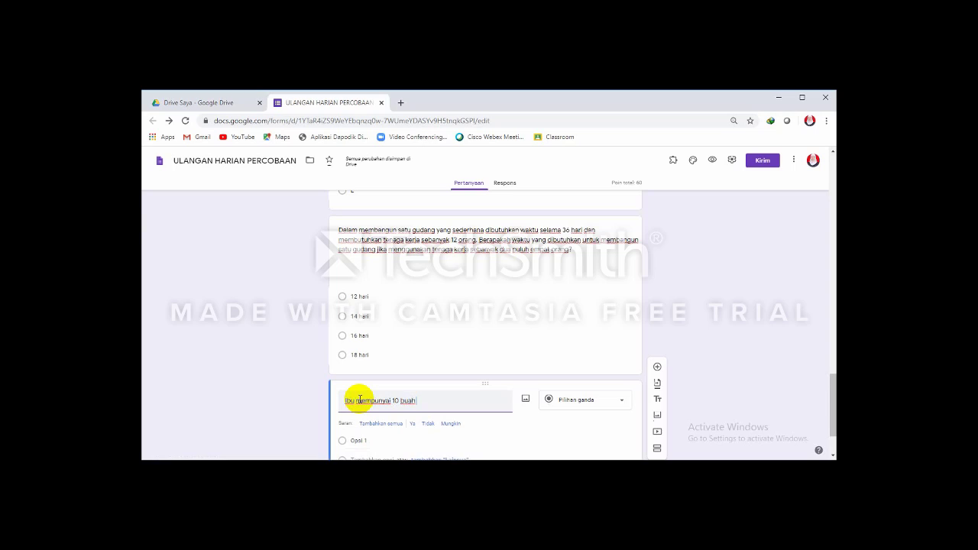
text( apel yang akan dibagiakn kepada)
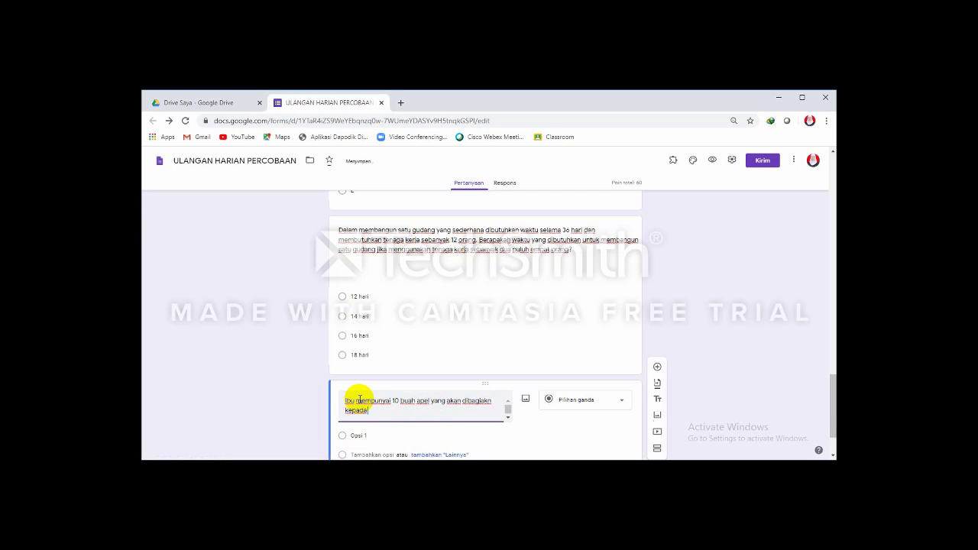
text( 2 orang anaknya)
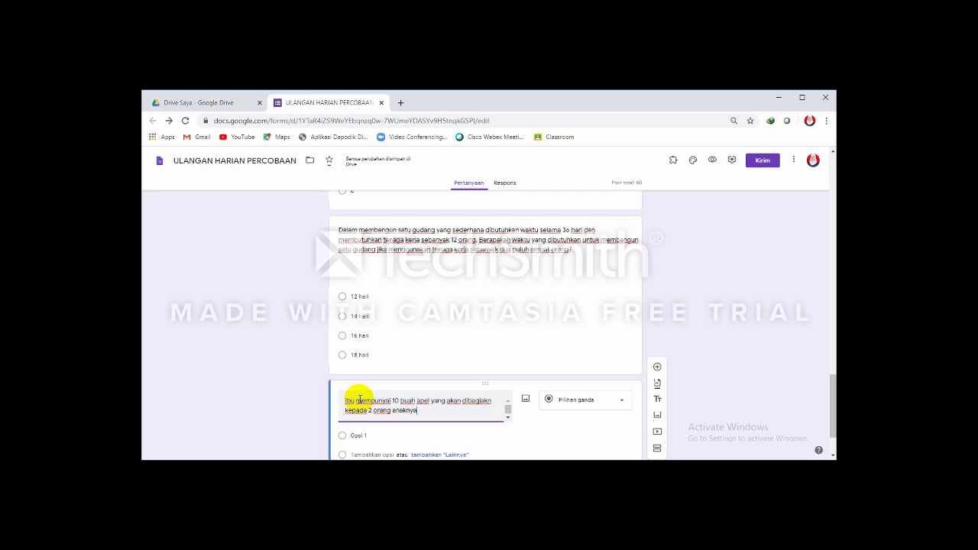
text( dengan sama bi)
text(nyak.)
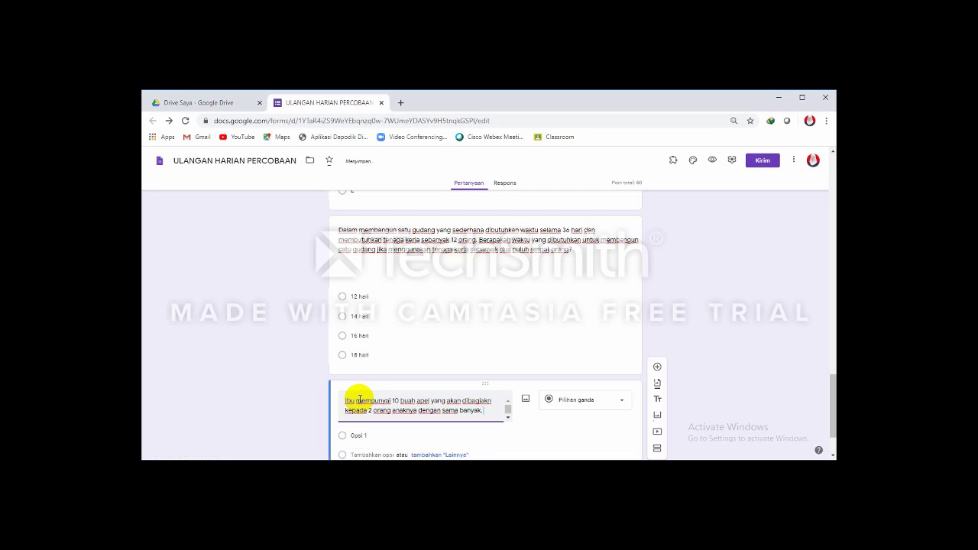
text( Berapa)
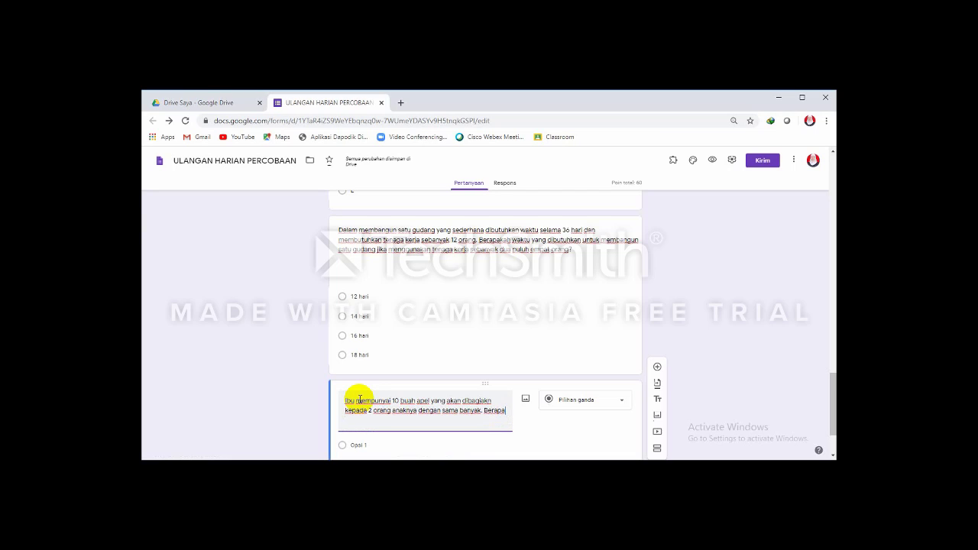
text( yan)
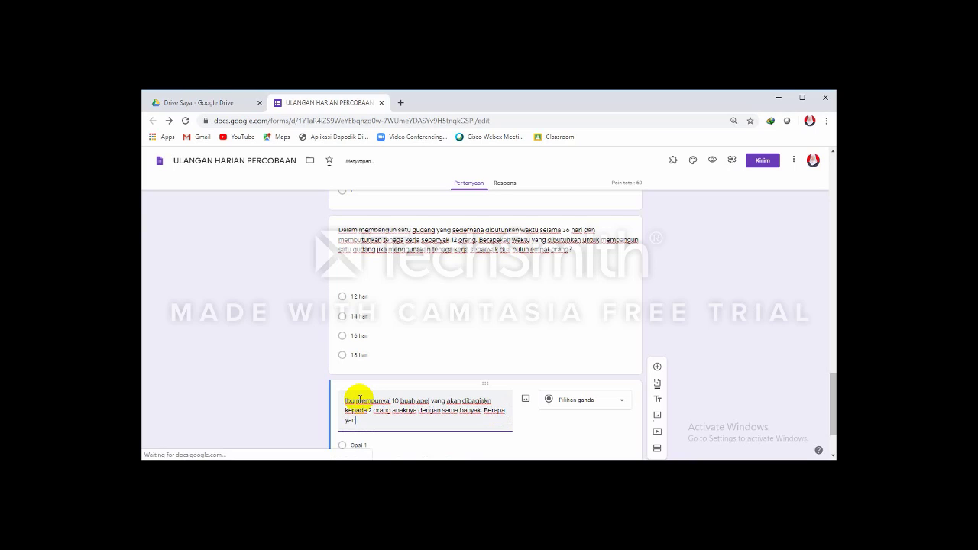
text(g di dap)
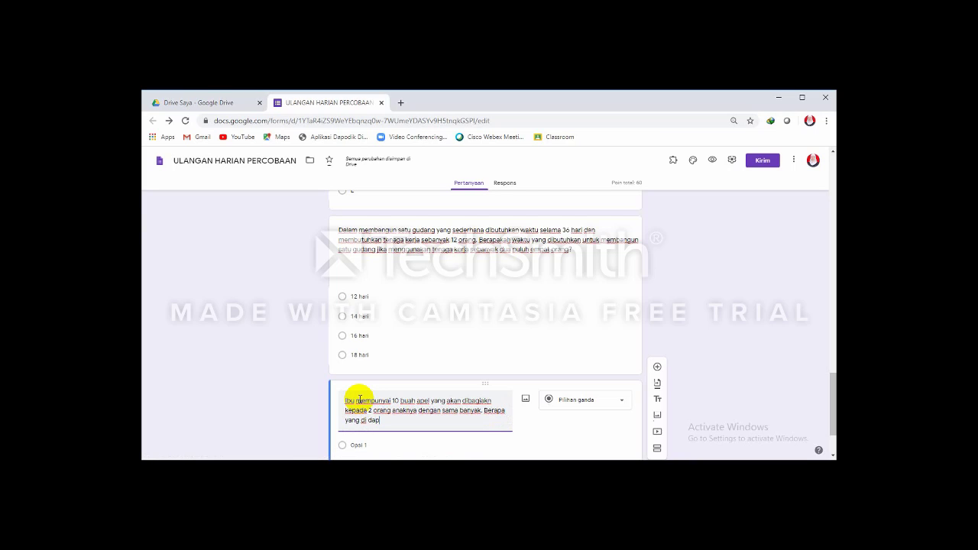
text(at masing - masing anak?)
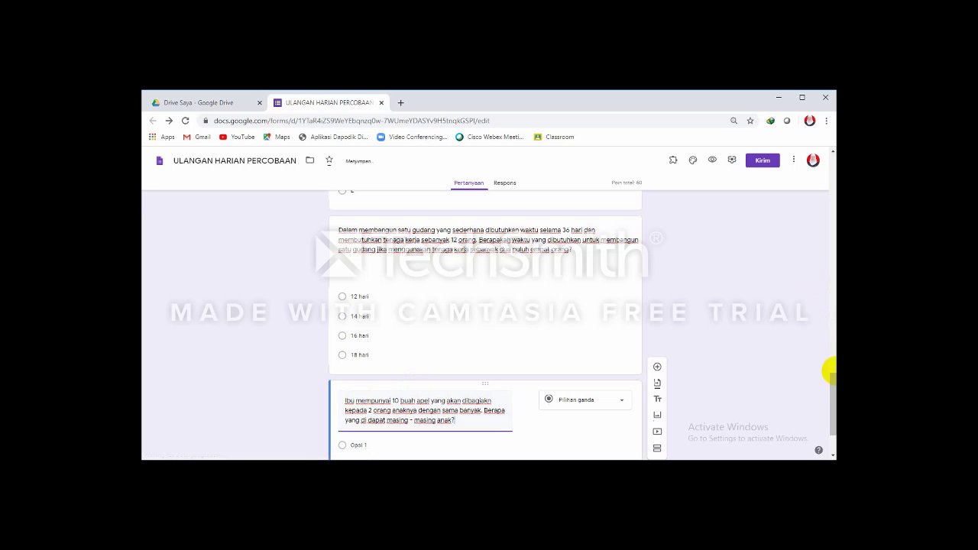
drag(833, 376, 833, 399)
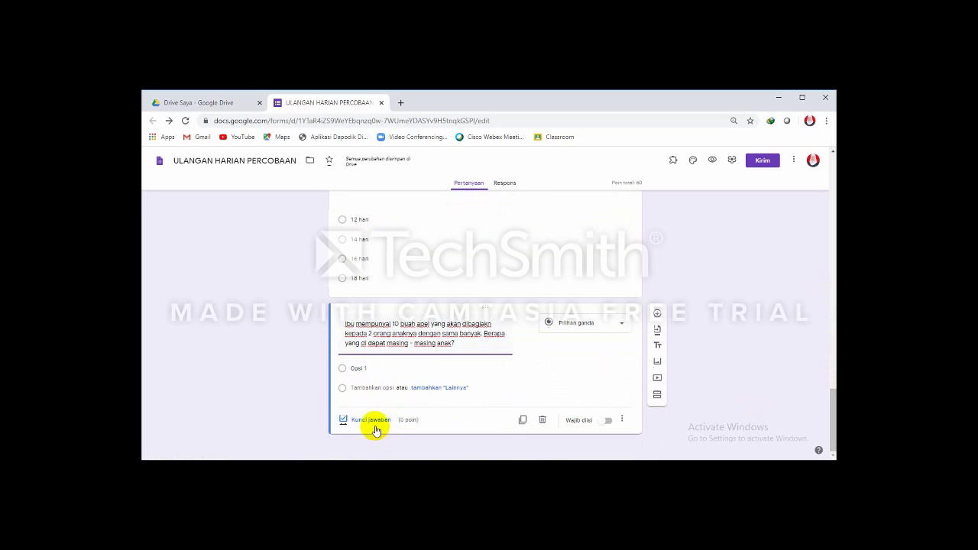
Step: Switch the question to short answer and accept 5 as a correct answer
click(623, 327)
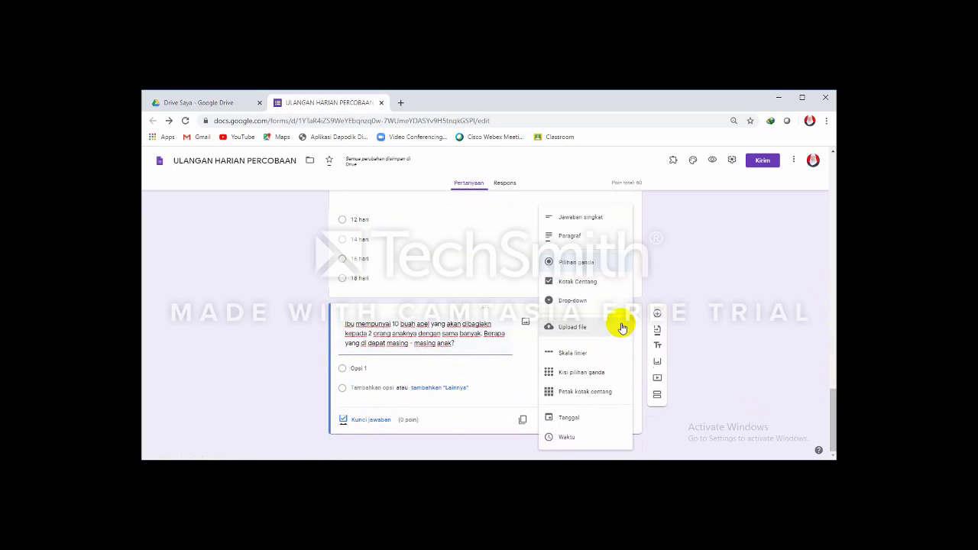
click(574, 223)
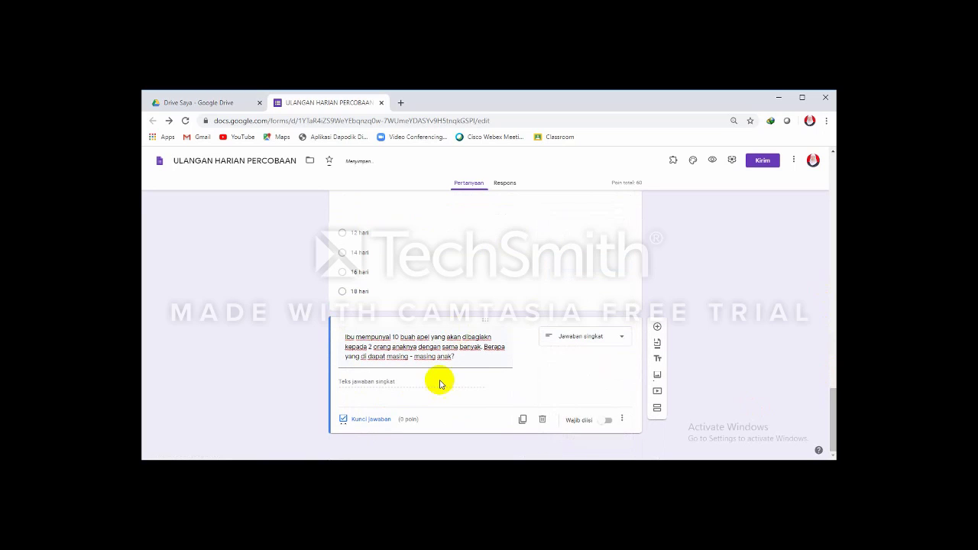
click(369, 420)
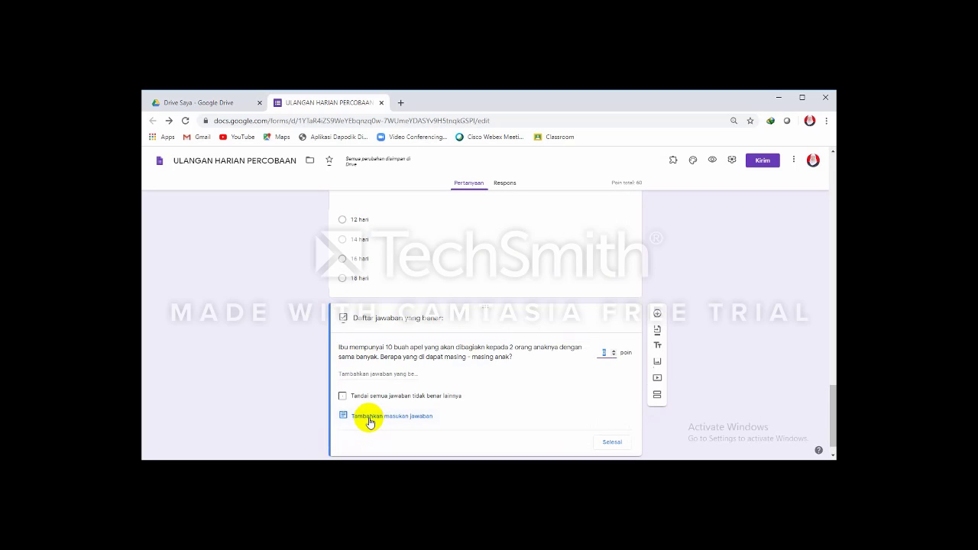
click(367, 374)
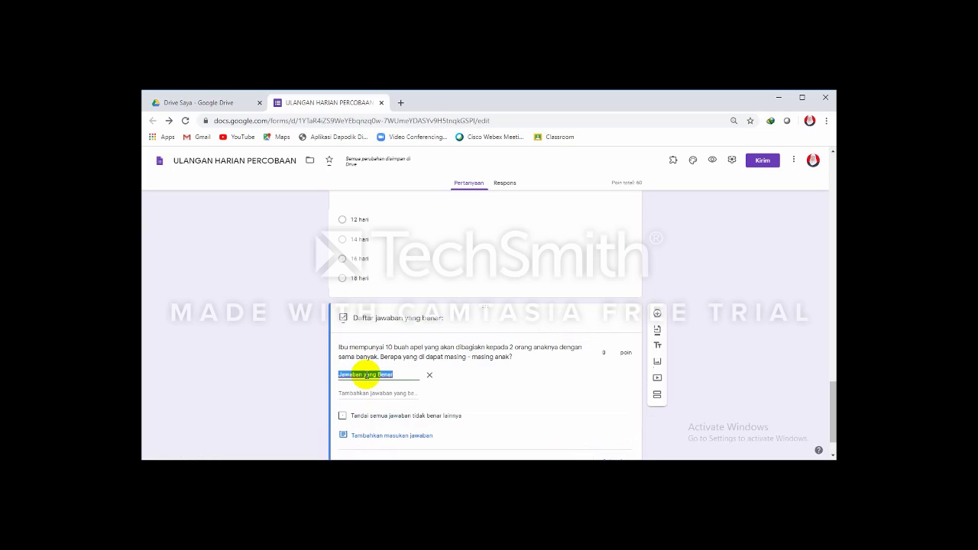
text(5)
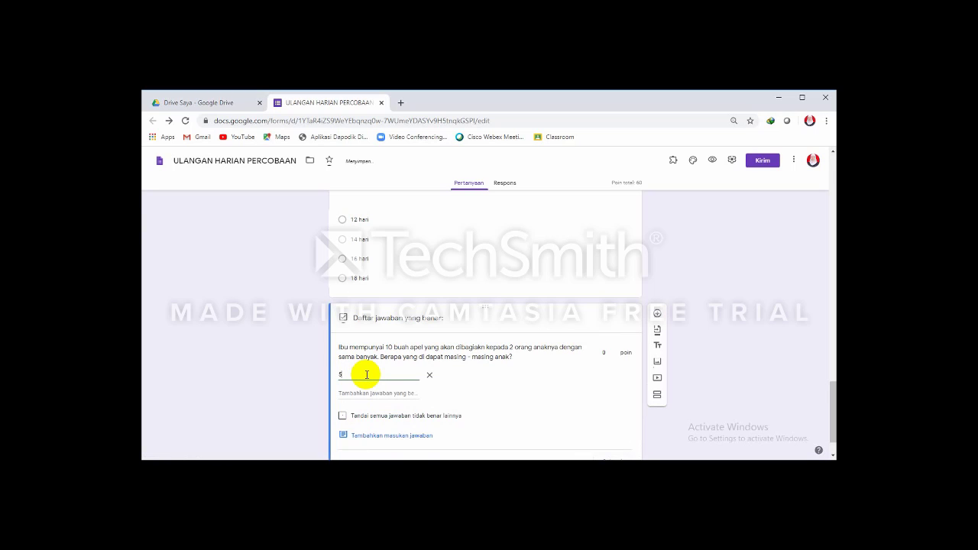
Step: Also accept lima, Lima and LIMA, and save the answer key at 20 points
click(365, 393)
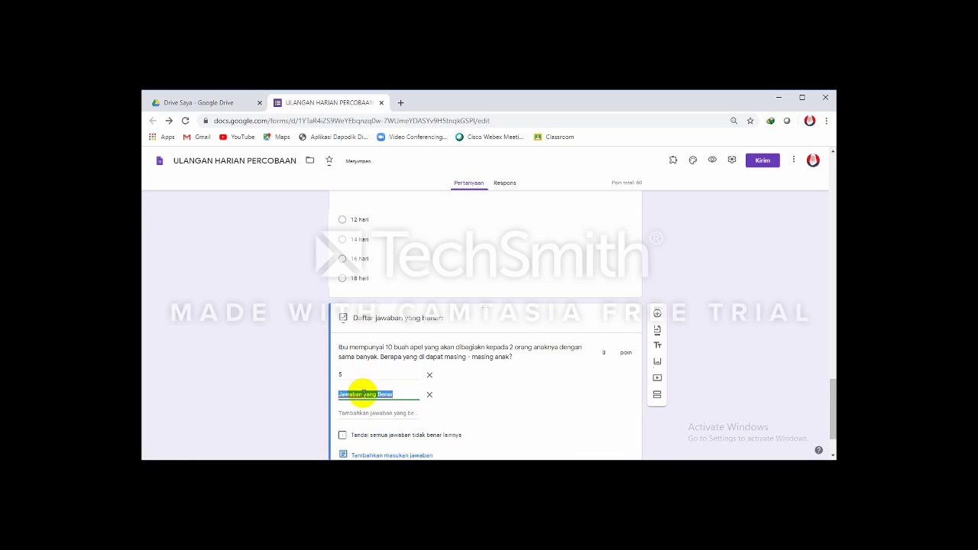
text(lima)
key(Return)
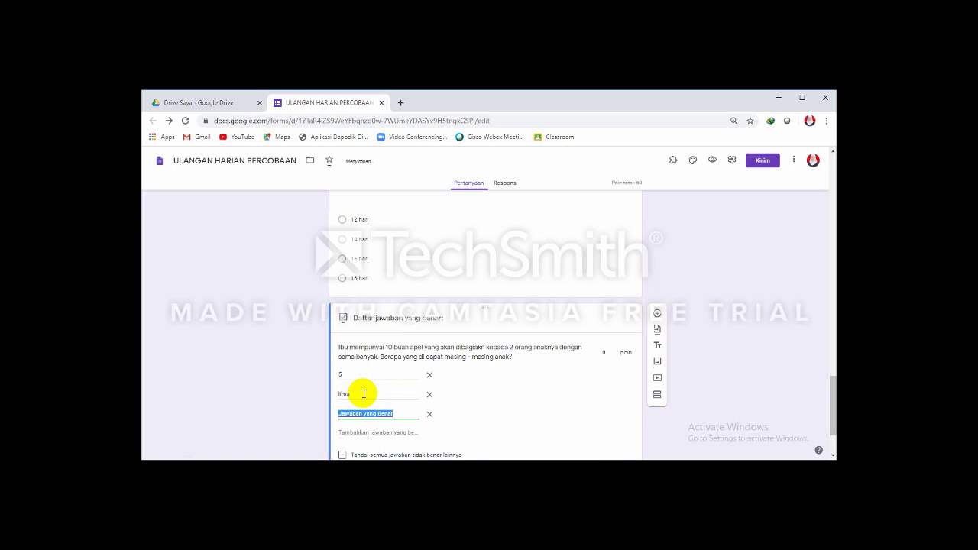
text(Lima)
key(Return)
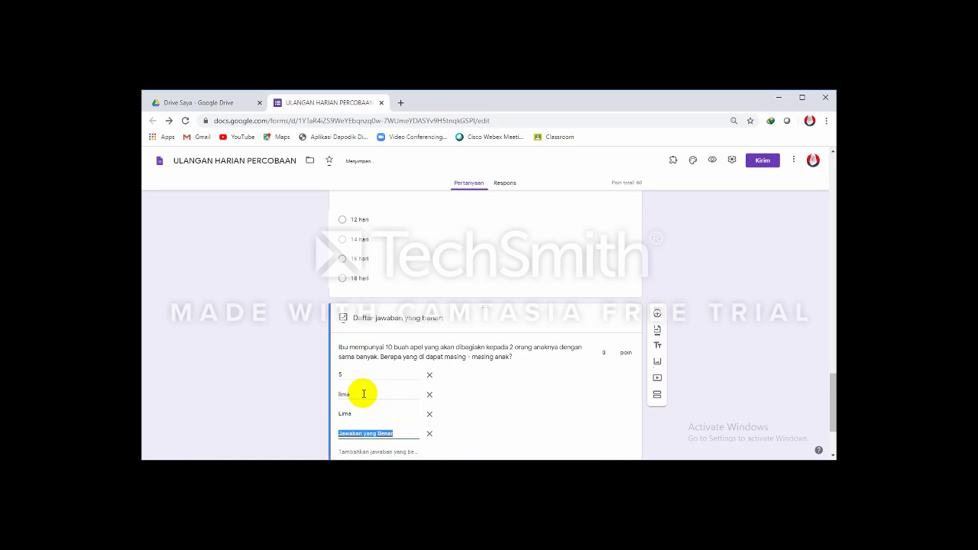
text(LIMA)
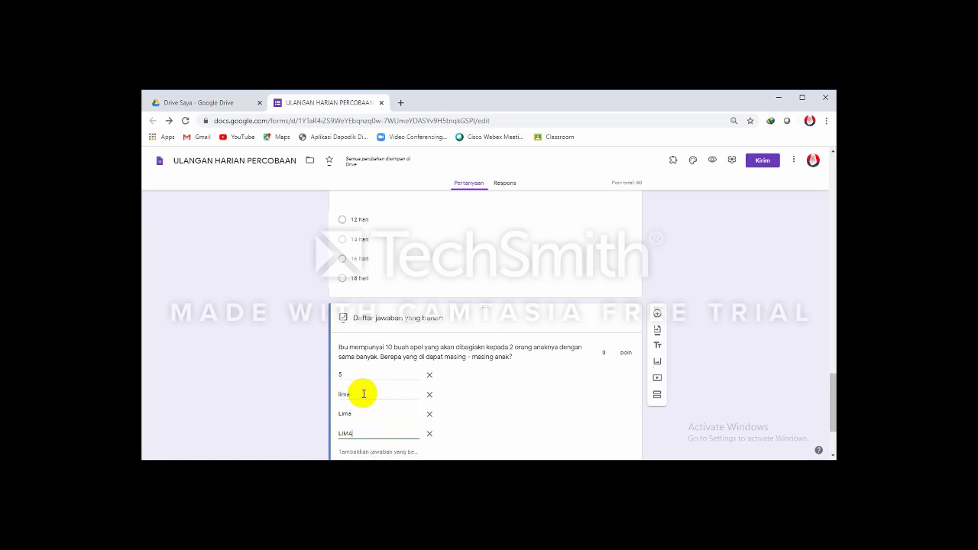
drag(831, 399, 831, 421)
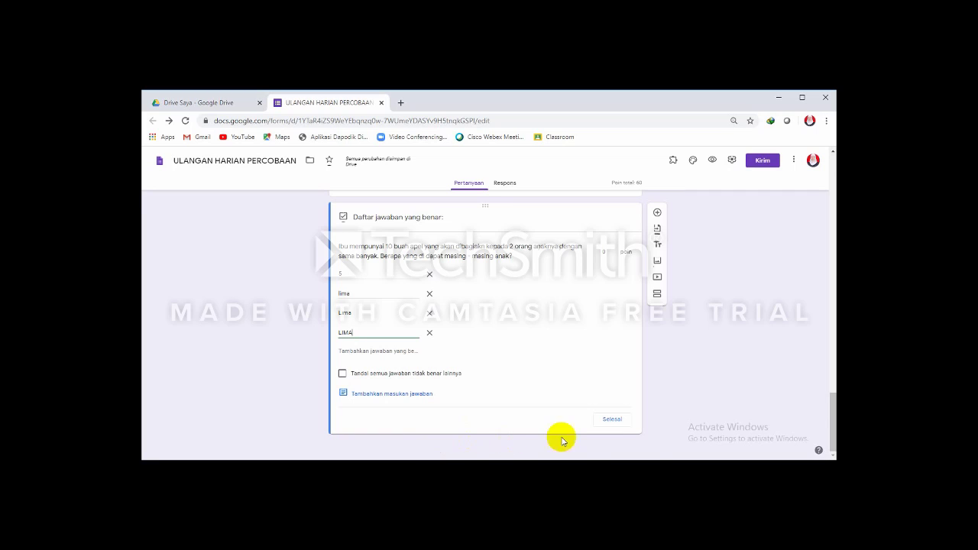
click(613, 421)
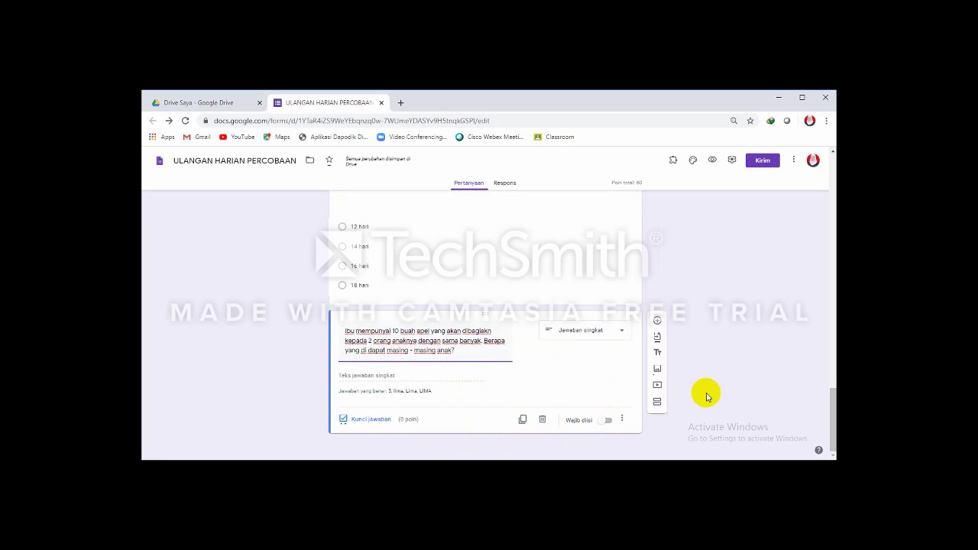
click(363, 420)
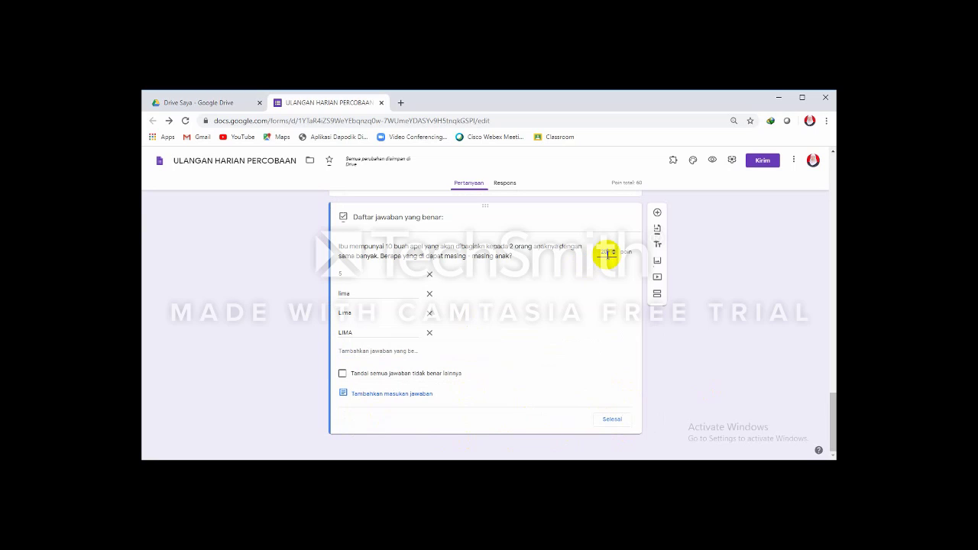
click(612, 420)
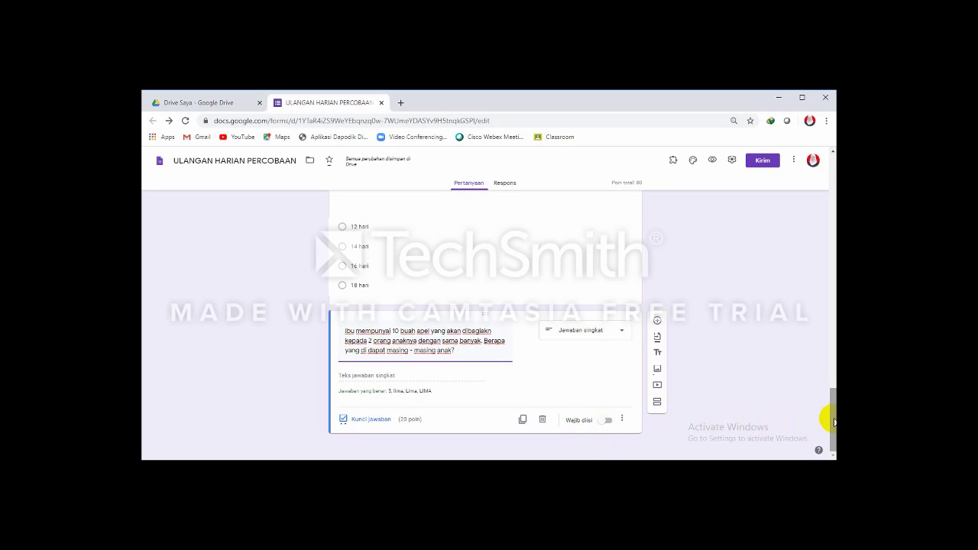
drag(832, 421, 832, 188)
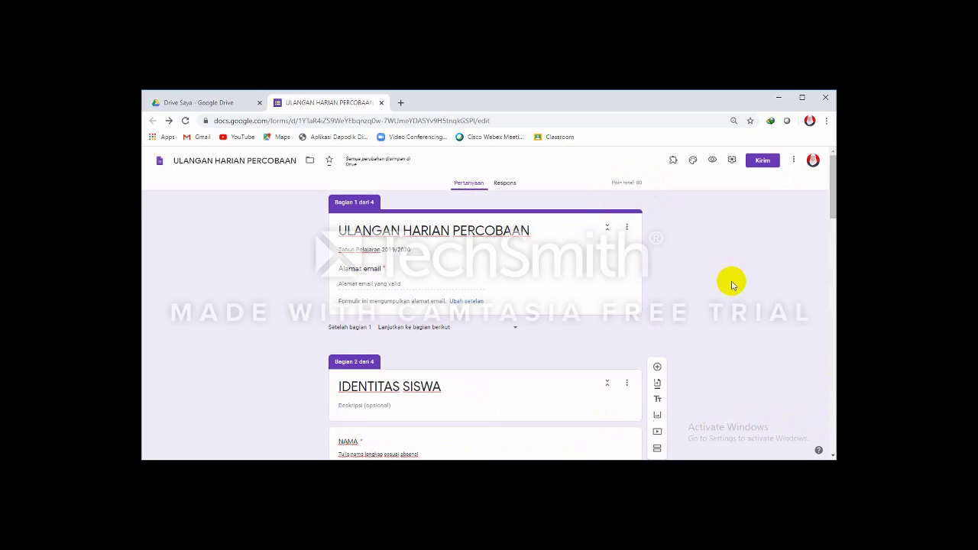
click(411, 278)
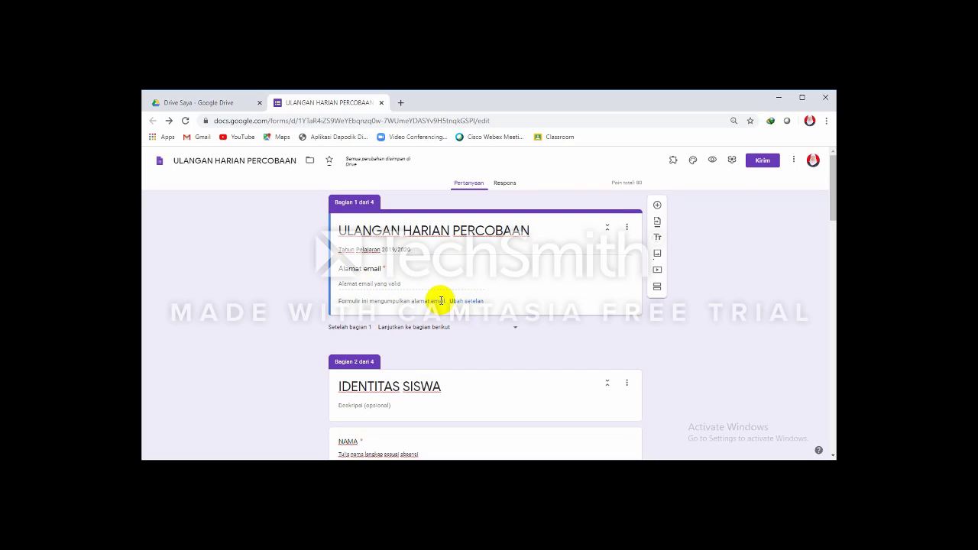
triple_click(585, 238)
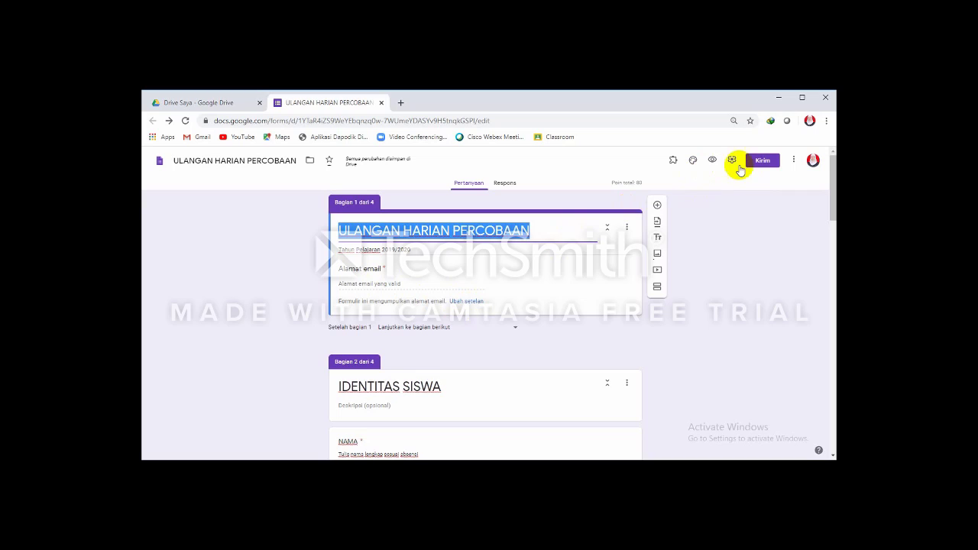
click(738, 241)
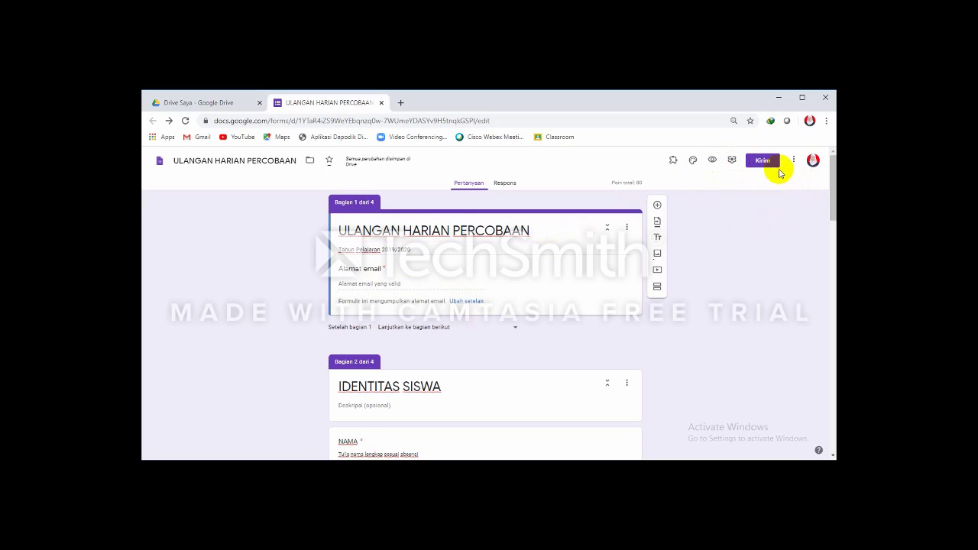
Step: Open the Kirim formulir send dialog for the quiz, closing it once and reopening it
click(764, 162)
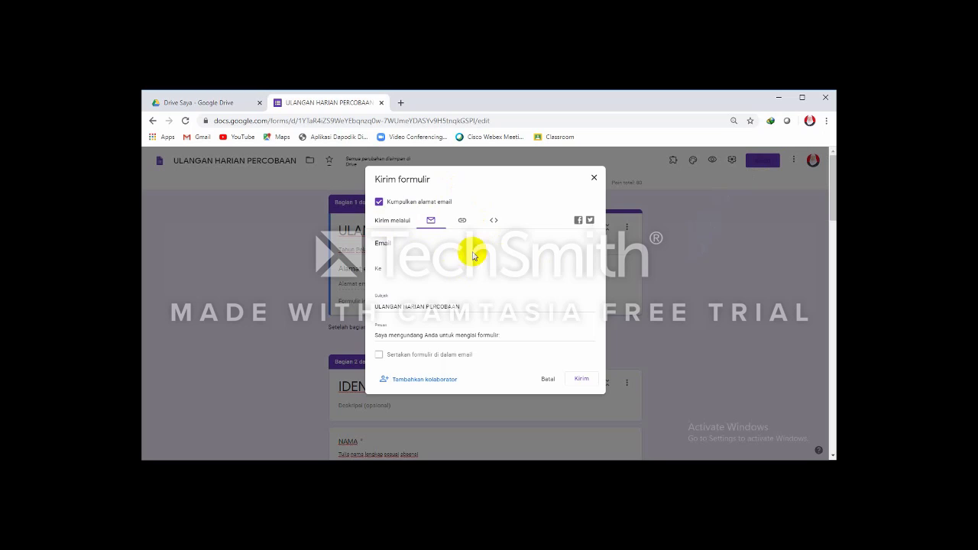
click(593, 181)
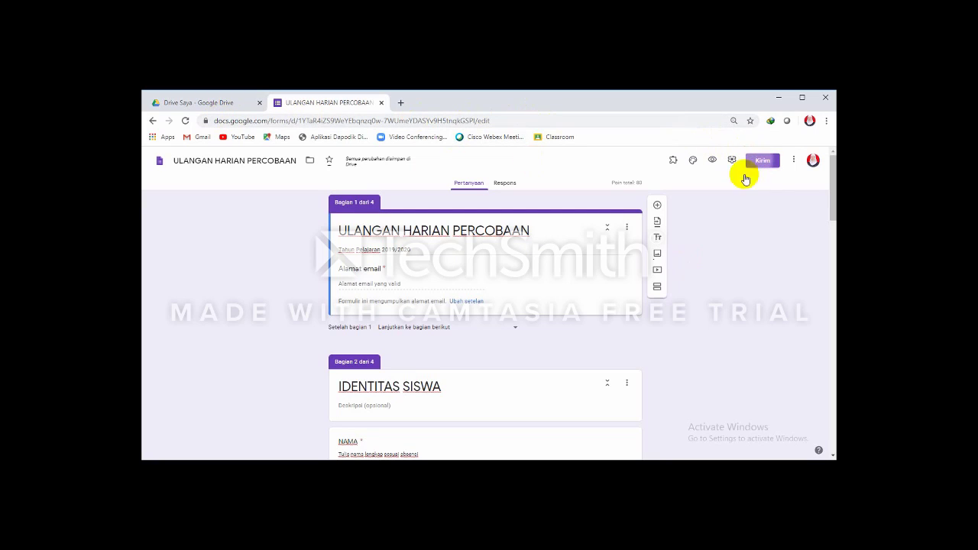
click(759, 162)
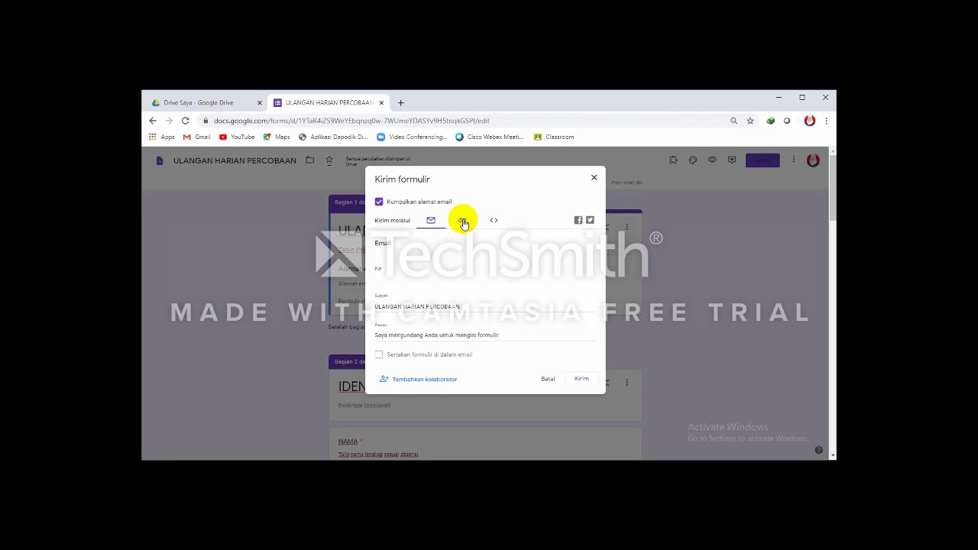
Step: Copy the quiz's link with Perpendek URL ticked, then close the Kirim formulir dialog
click(462, 222)
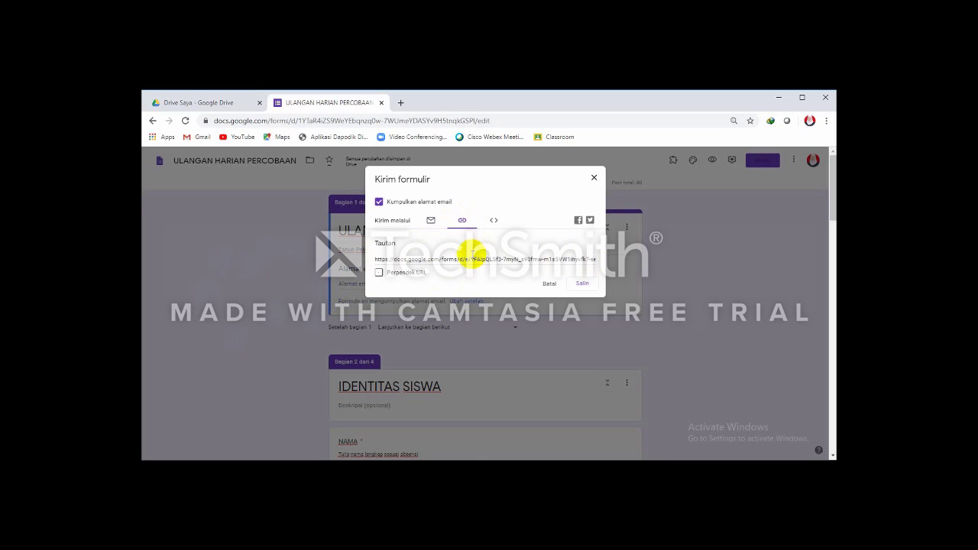
click(380, 273)
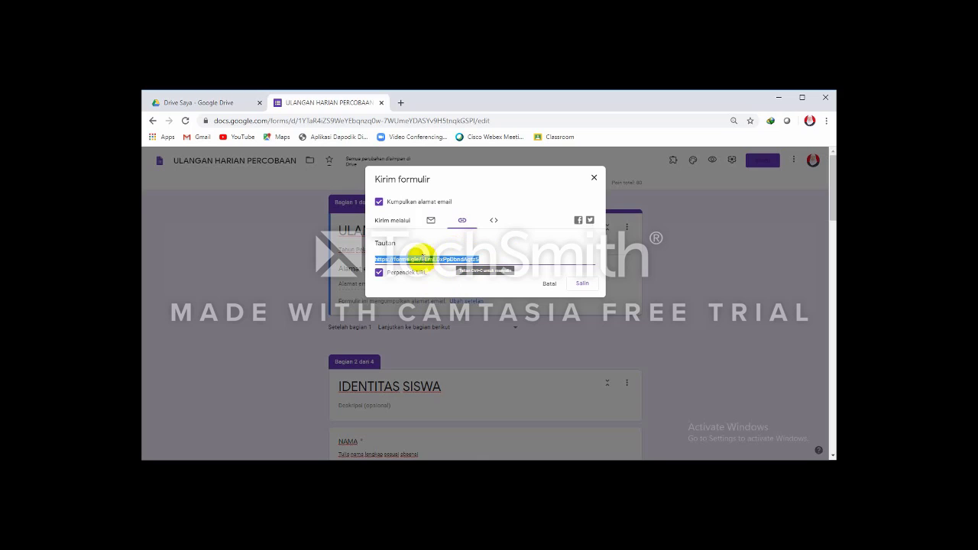
key(ctrl+c)
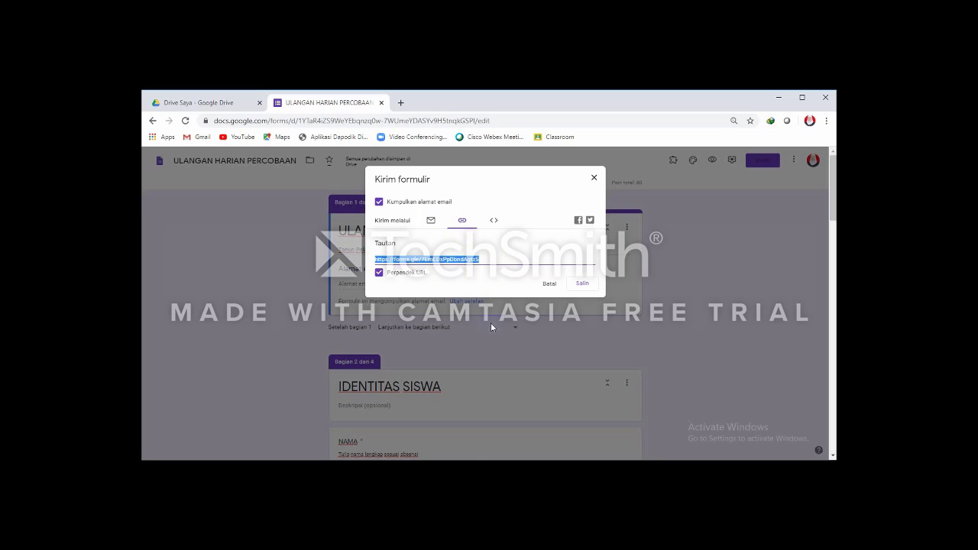
click(582, 285)
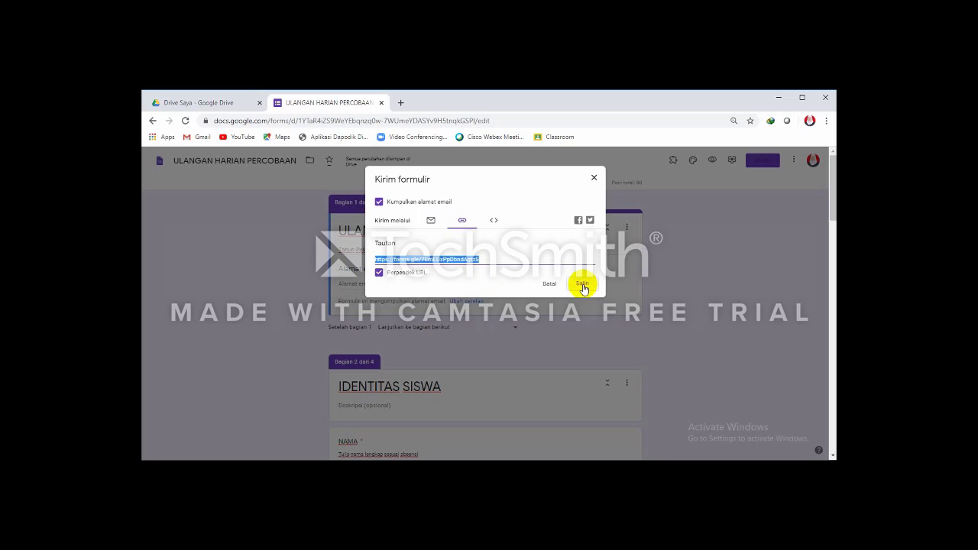
click(595, 179)
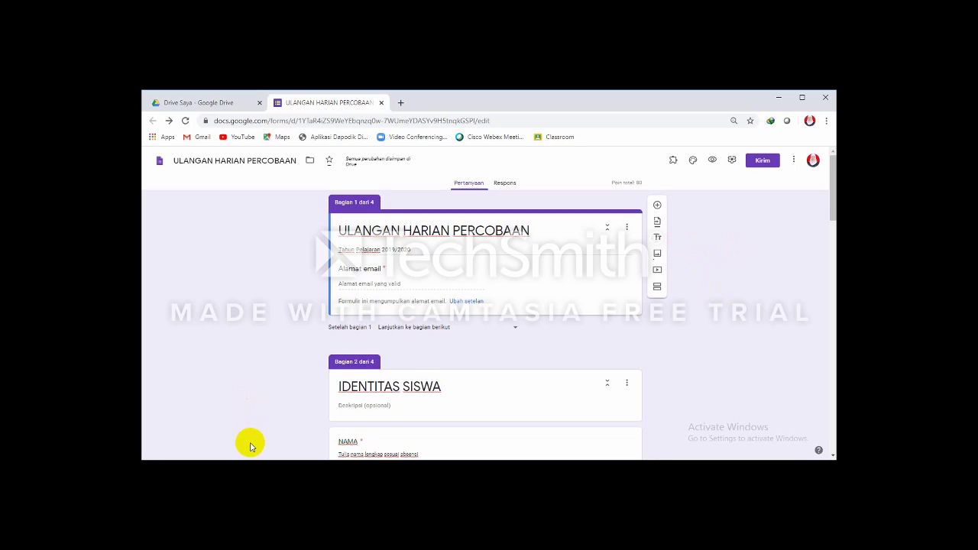
Step: Switch to the 'Drive Saya - Google Drive' browser tab
click(188, 104)
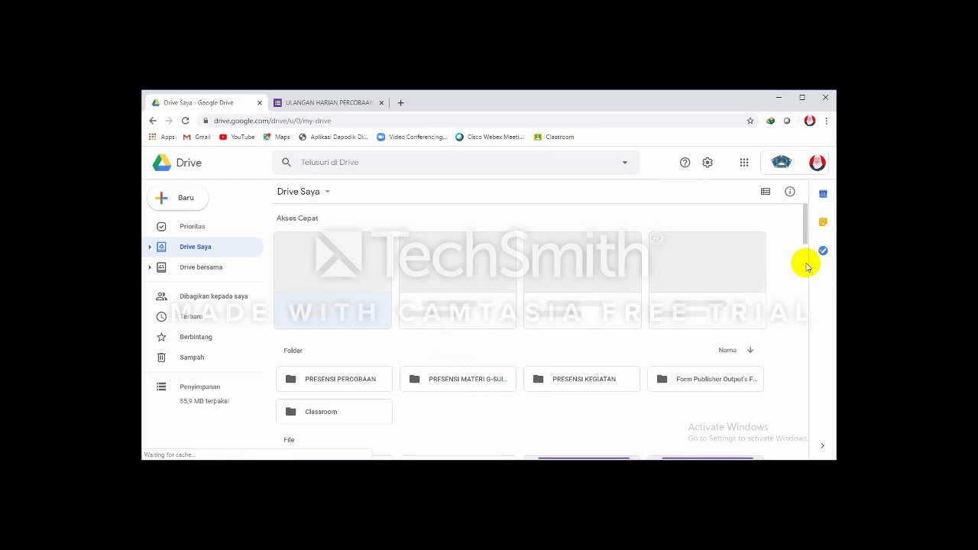
scroll(806, 266, down, 5)
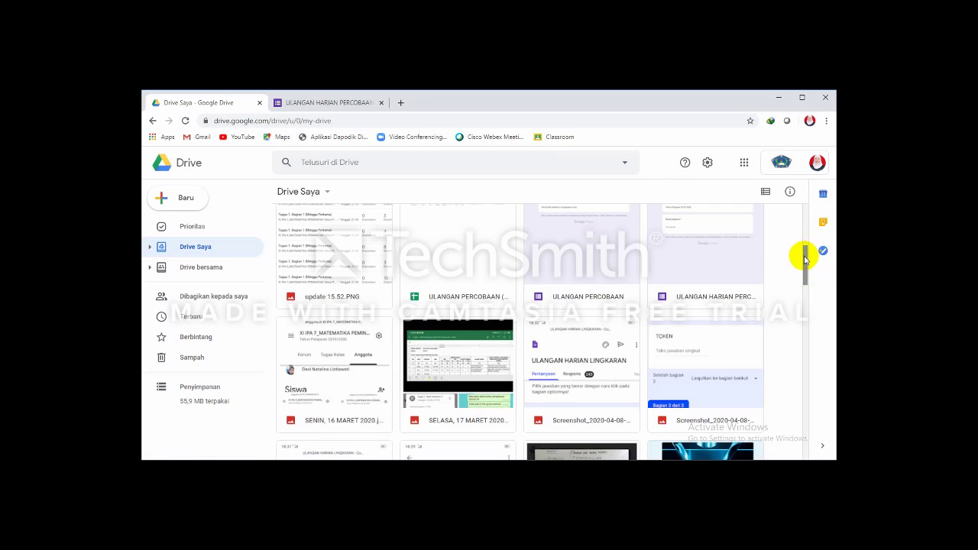
click(801, 237)
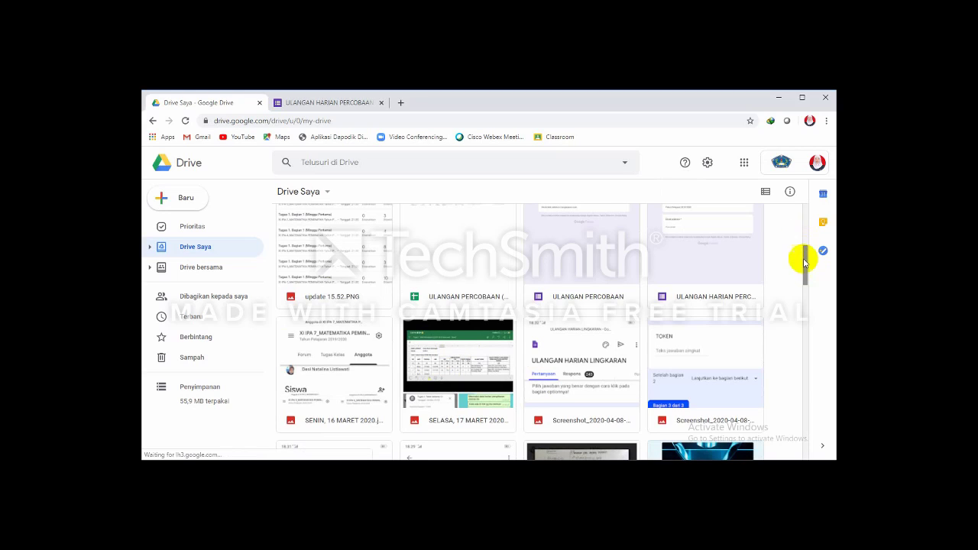
scroll(802, 268, up, 2)
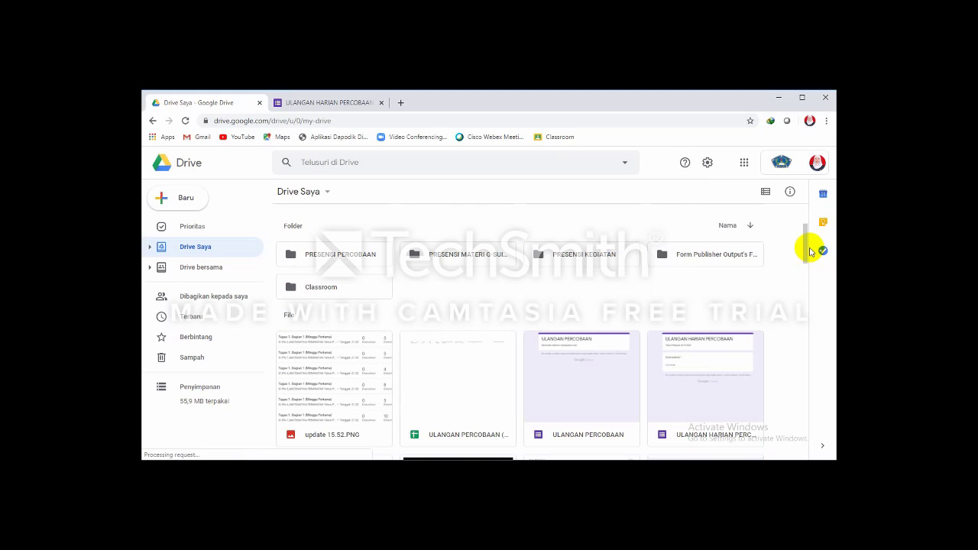
click(804, 243)
drag(804, 243, 805, 216)
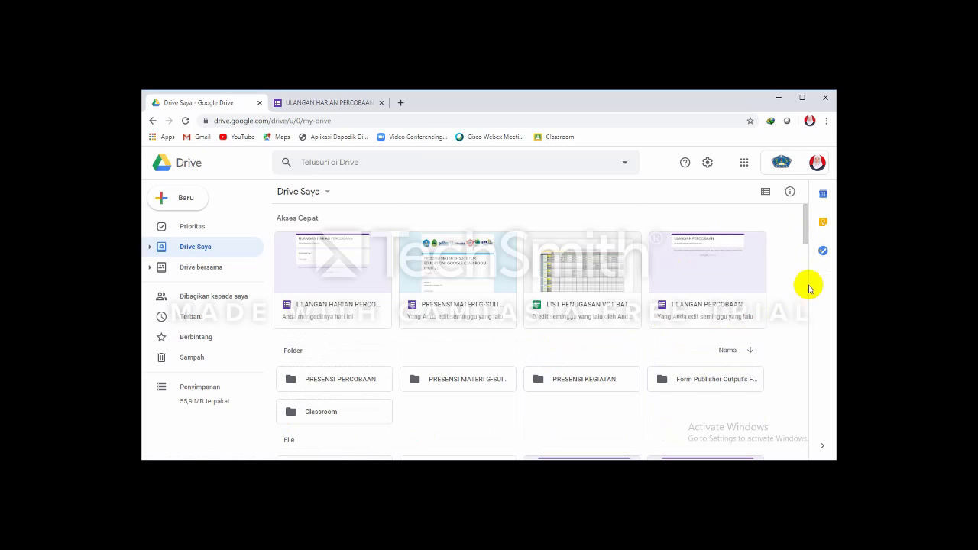
drag(808, 231, 809, 260)
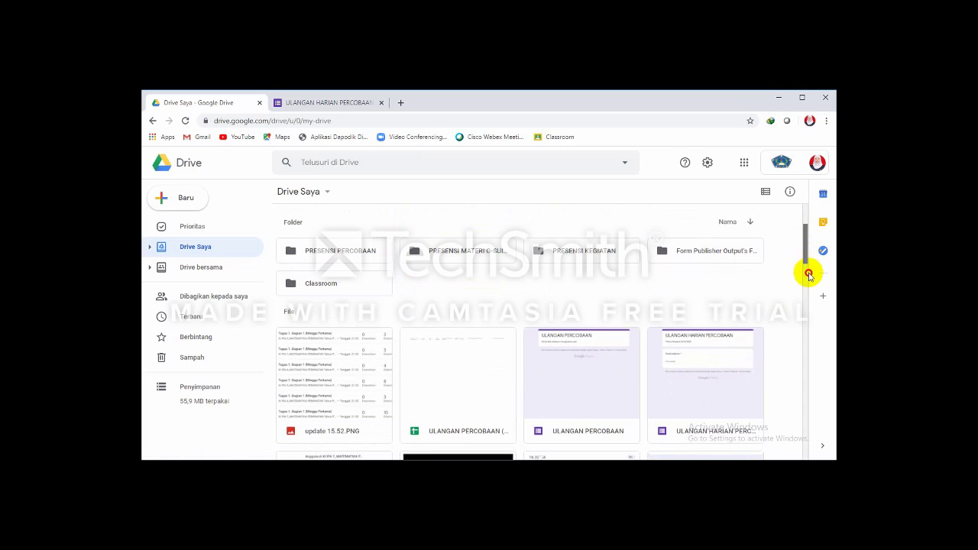
scroll(806, 290, down, 3)
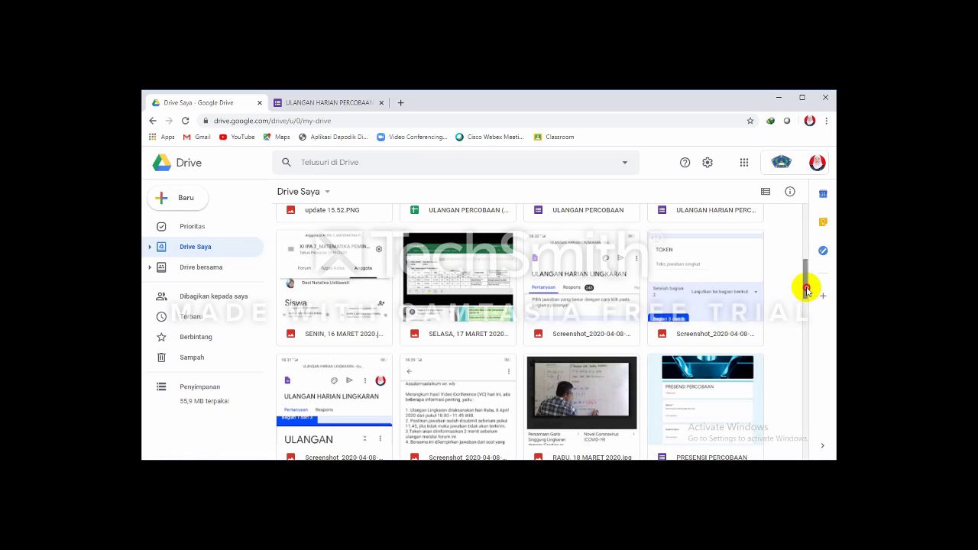
drag(806, 288, 801, 226)
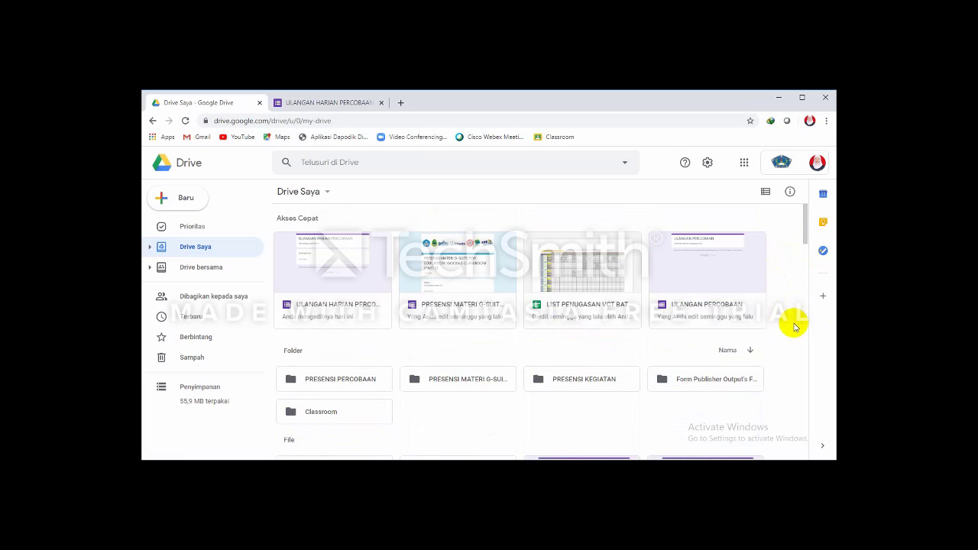
scroll(795, 327, down, 1)
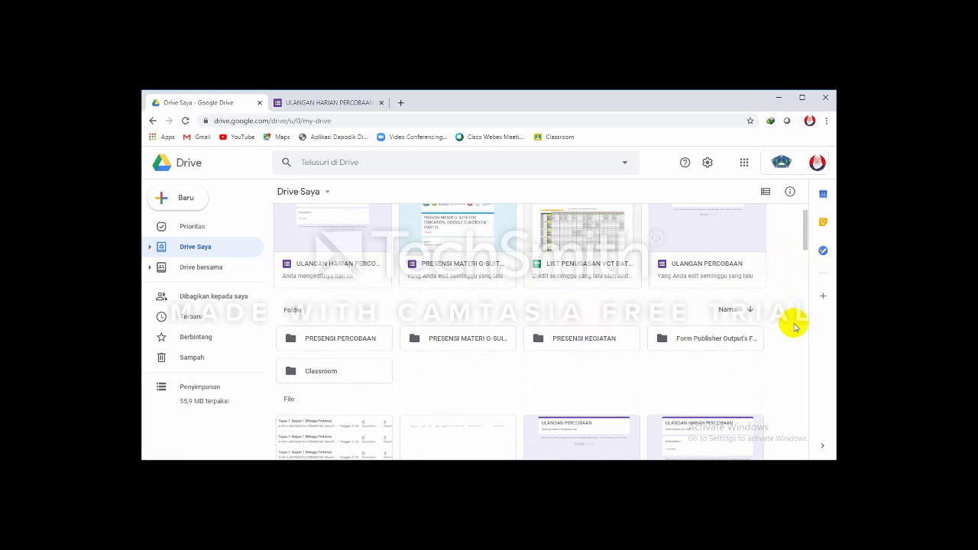
scroll(795, 327, down, 5)
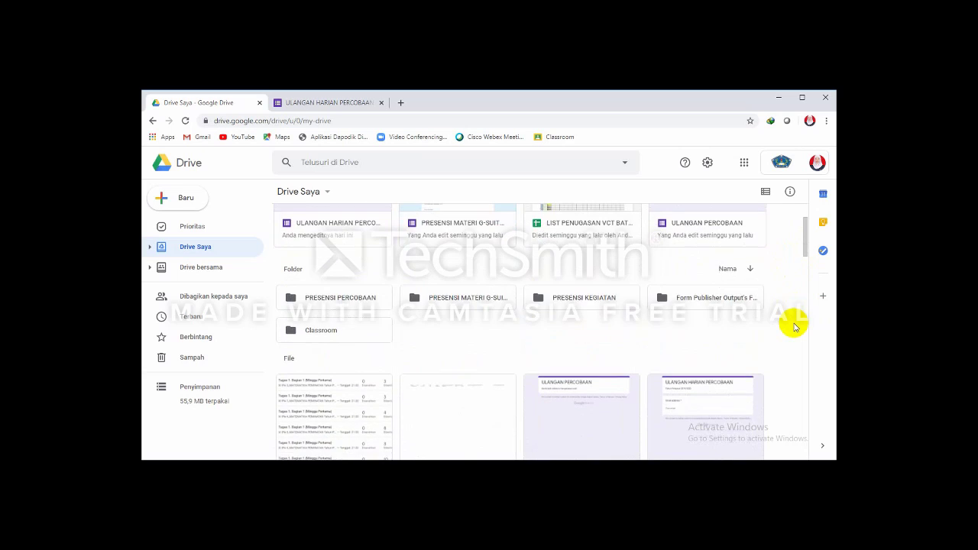
scroll(794, 327, down, 1)
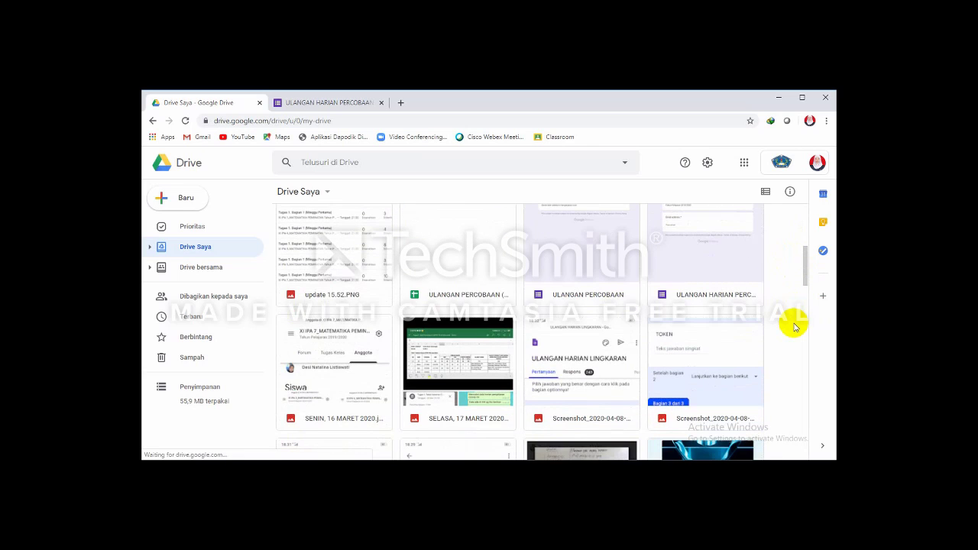
scroll(795, 327, up, 1)
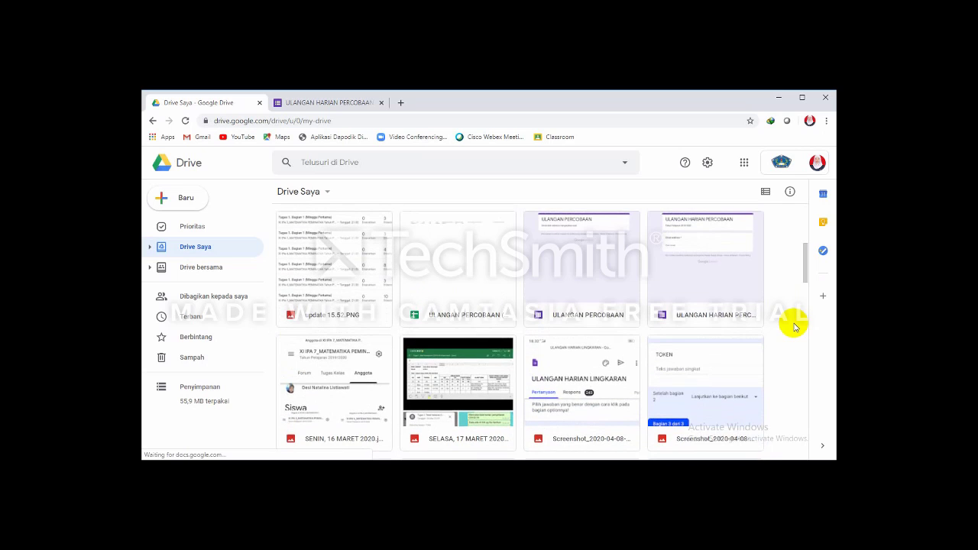
scroll(794, 327, up, 5)
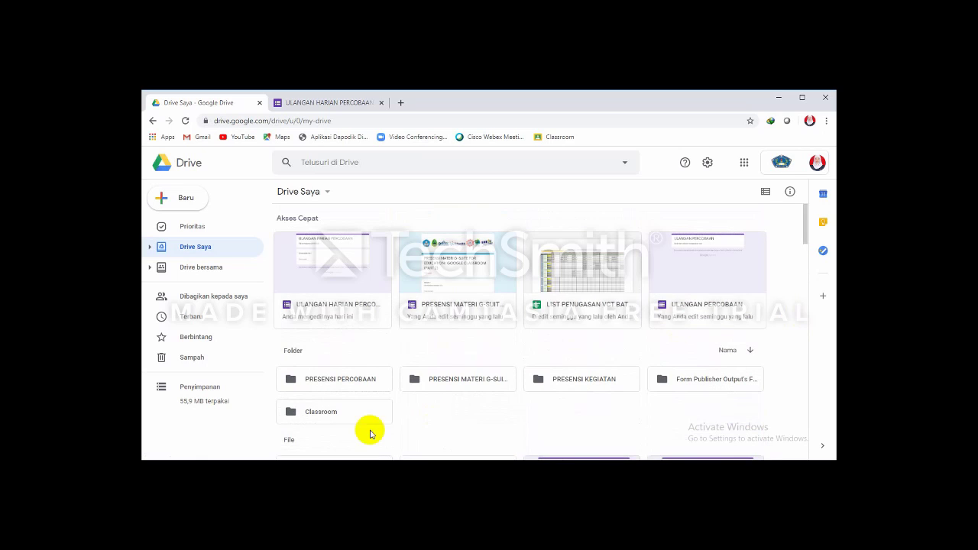
Step: Open the Classroom folder and then the XI IPA 7 class folder
click(330, 412)
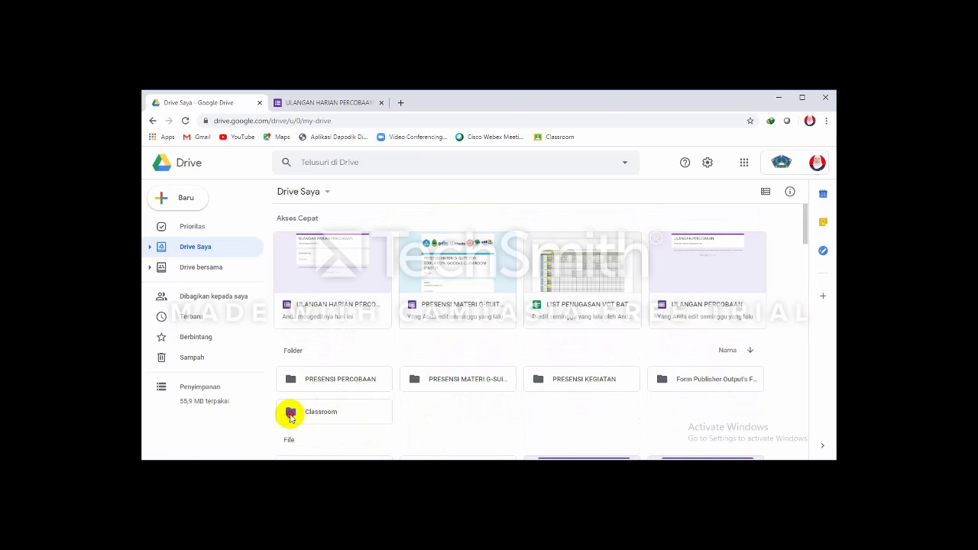
double_click(291, 415)
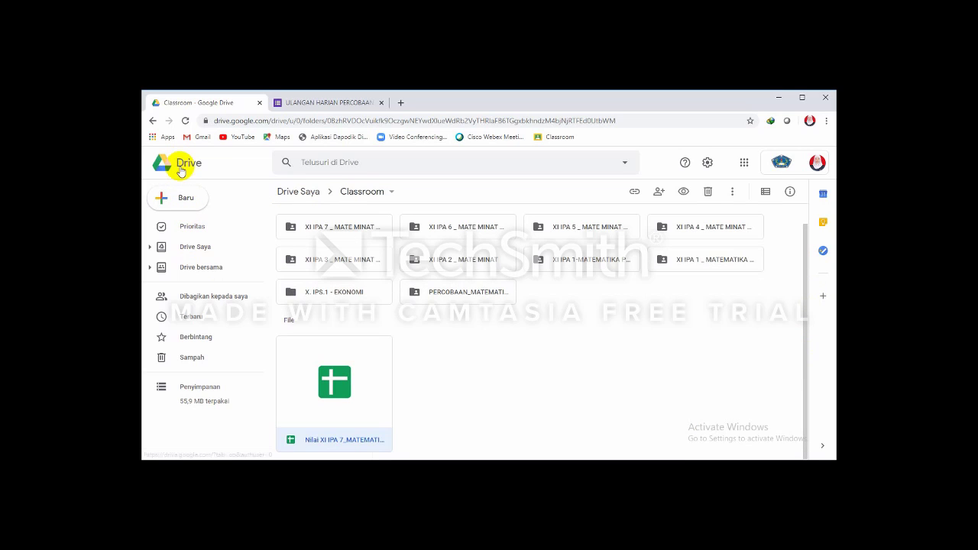
drag(181, 171, 557, 380)
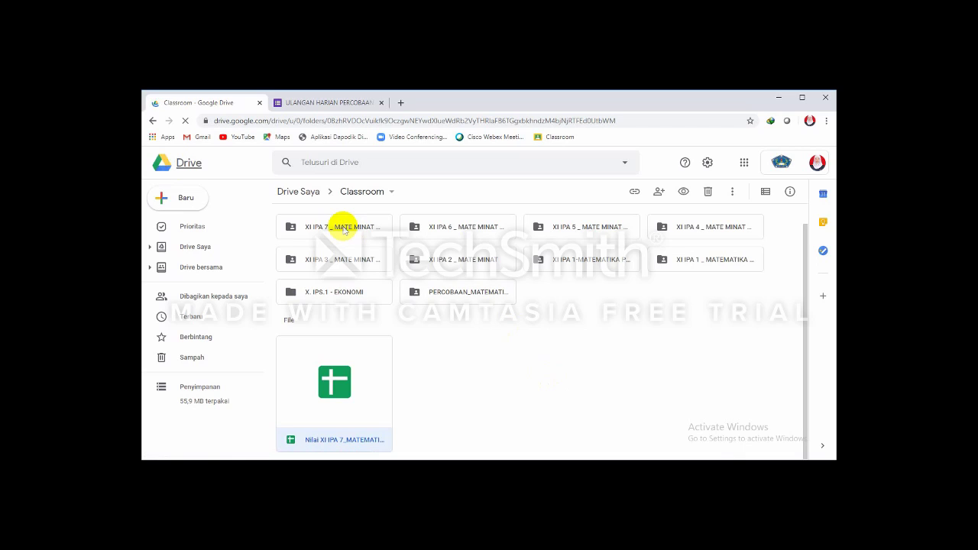
double_click(343, 230)
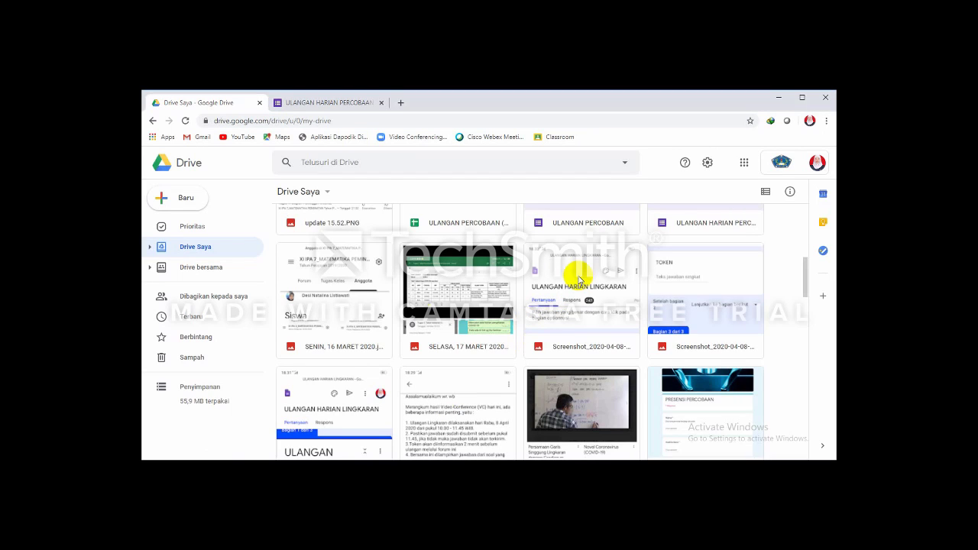
click(579, 278)
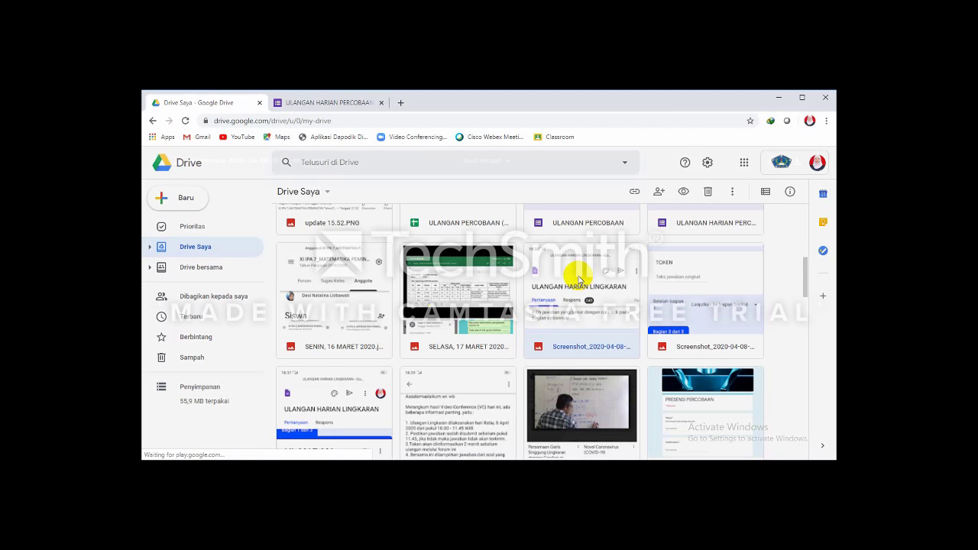
double_click(569, 316)
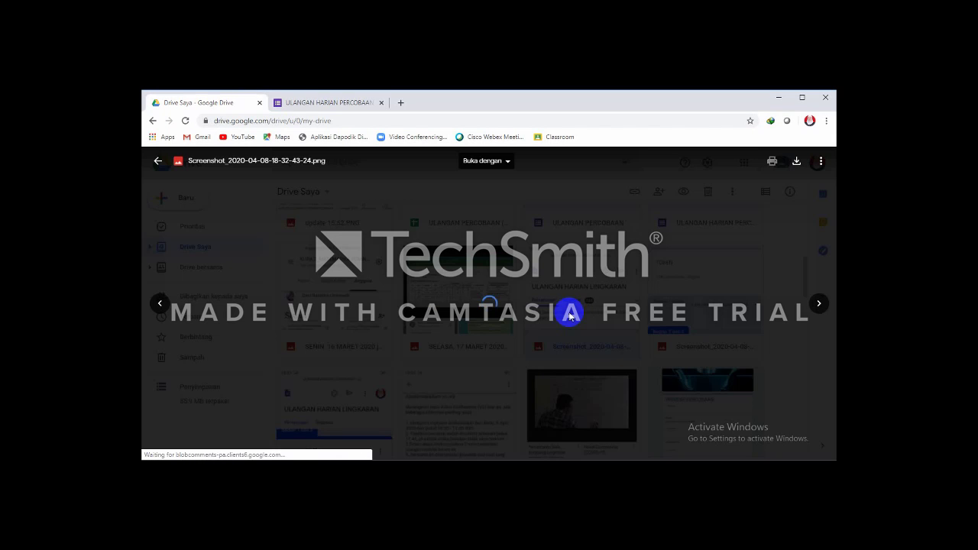
click(157, 163)
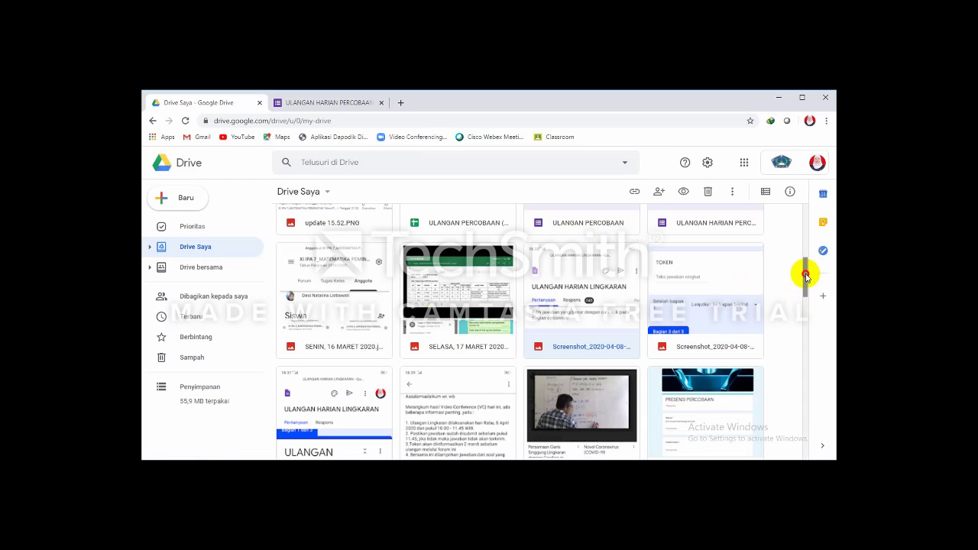
drag(806, 275, 805, 279)
scroll(809, 291, down, 2)
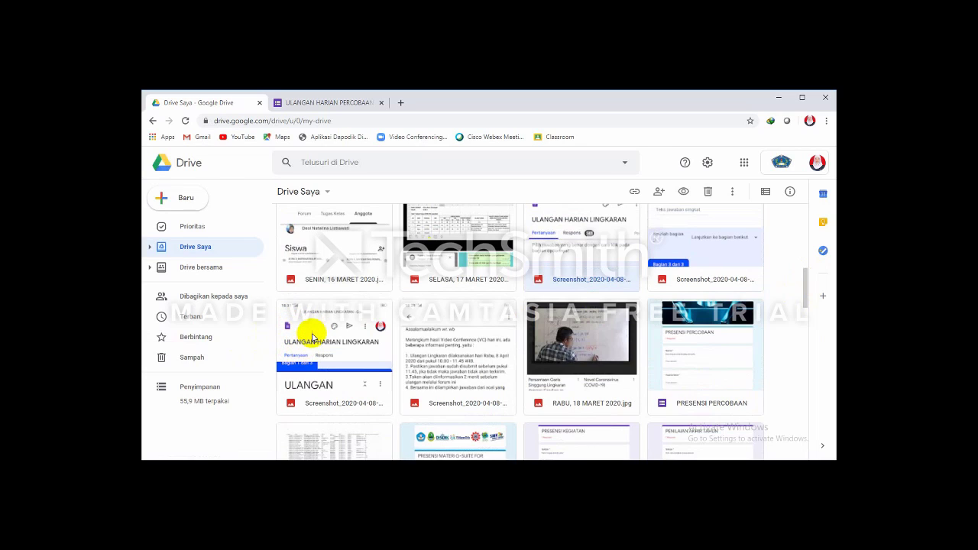
click(311, 337)
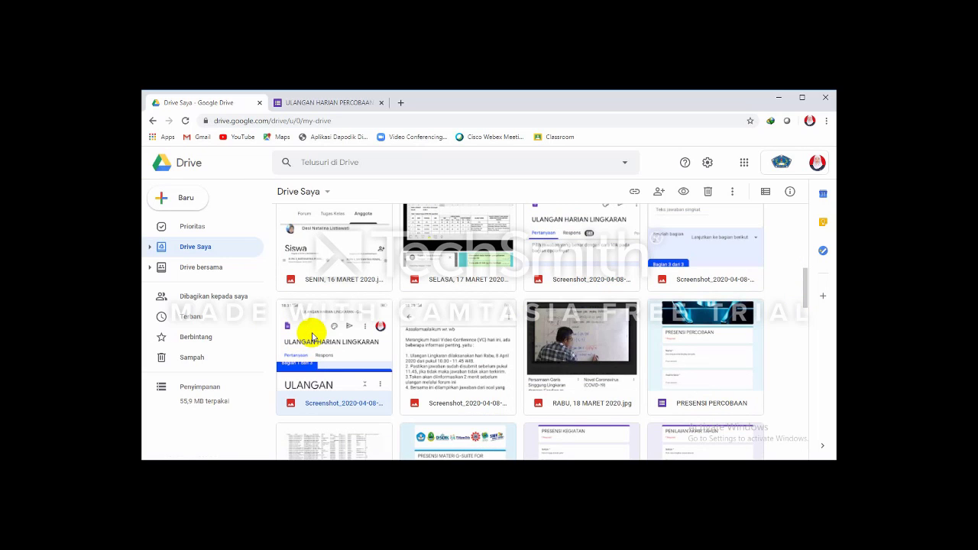
double_click(330, 351)
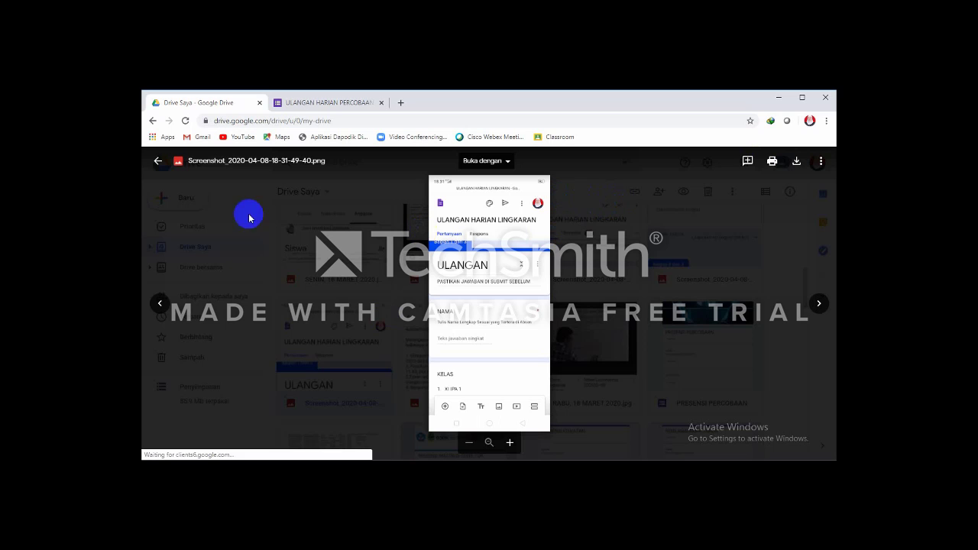
click(157, 163)
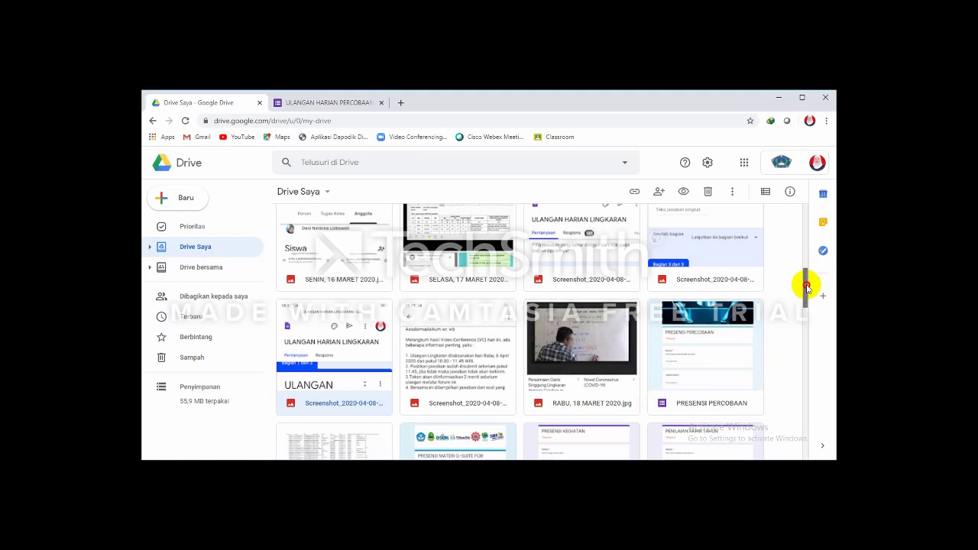
drag(805, 283, 807, 364)
Step: Open Classroom, then XI IPA 1 _ MATEMATIKA PEMINATAN, and move down to its form files
drag(807, 368, 775, 224)
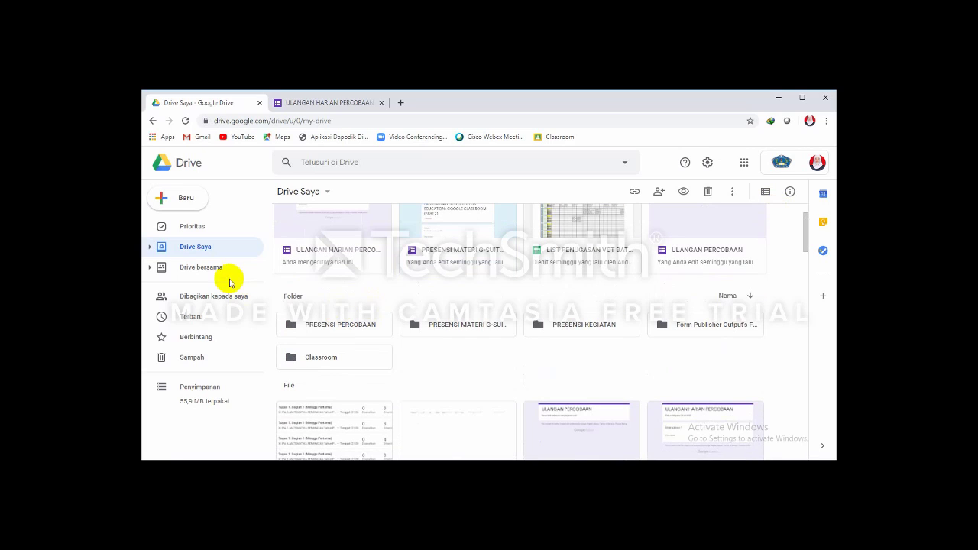
double_click(321, 359)
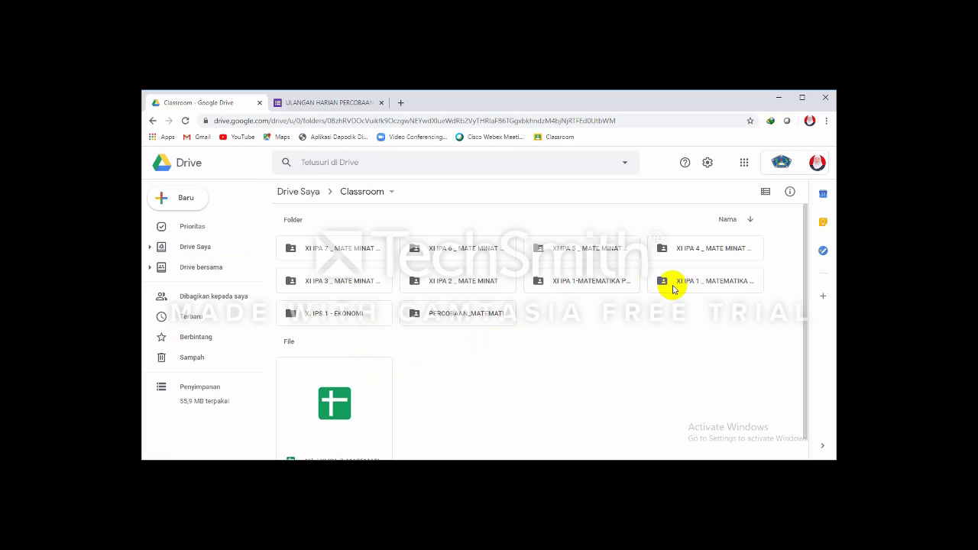
double_click(674, 288)
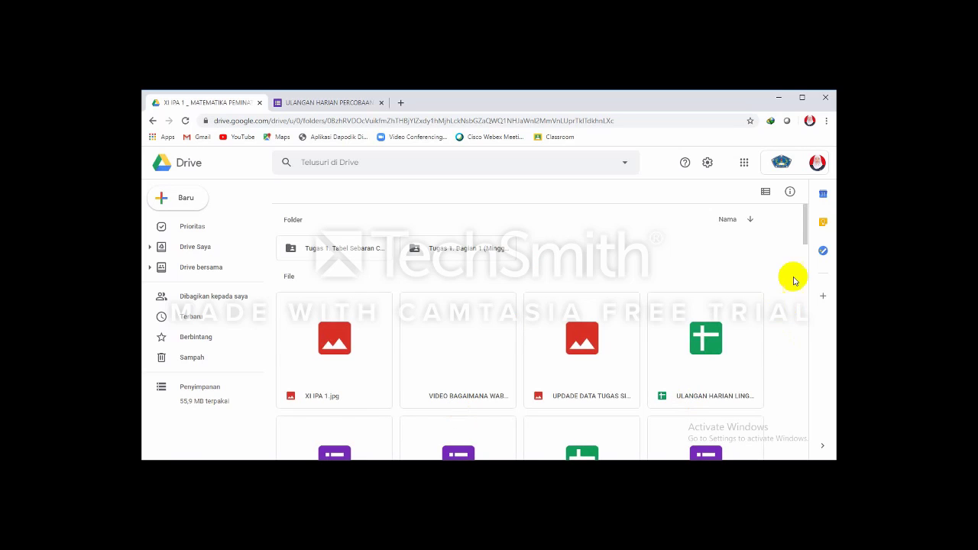
click(804, 239)
drag(805, 239, 803, 262)
scroll(491, 313, down, 1)
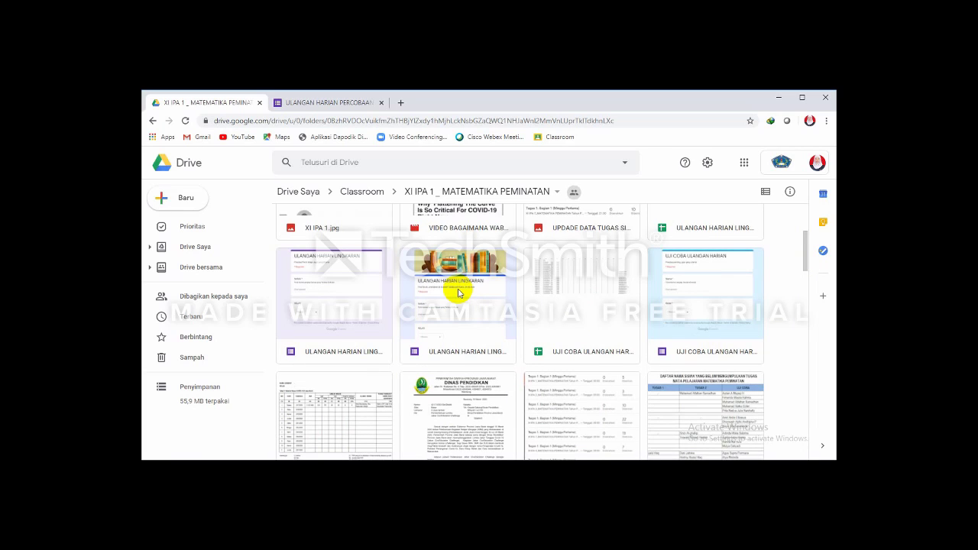
Step: Open the ULANGAN HARIAN LINGKARAN form and view its 244-response summary
double_click(458, 293)
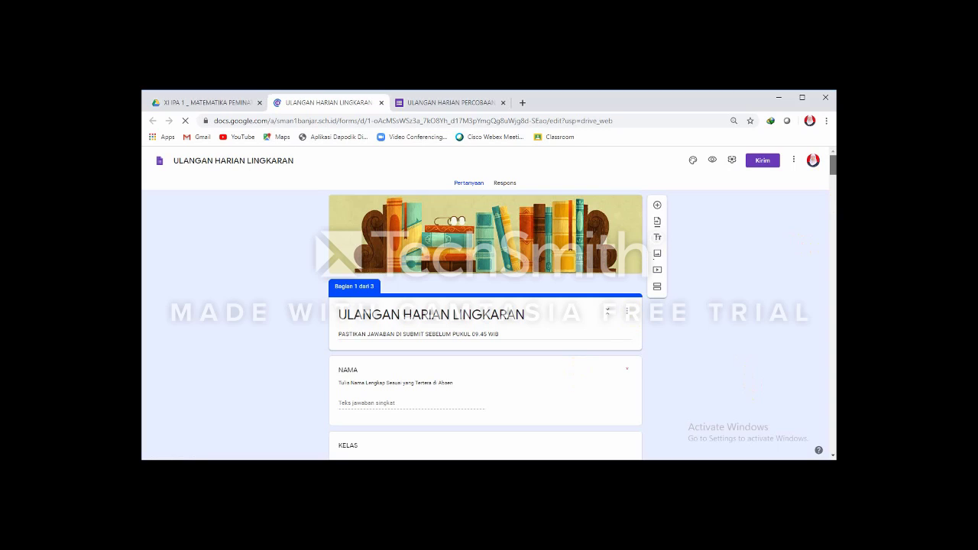
scroll(560, 456, down, 10)
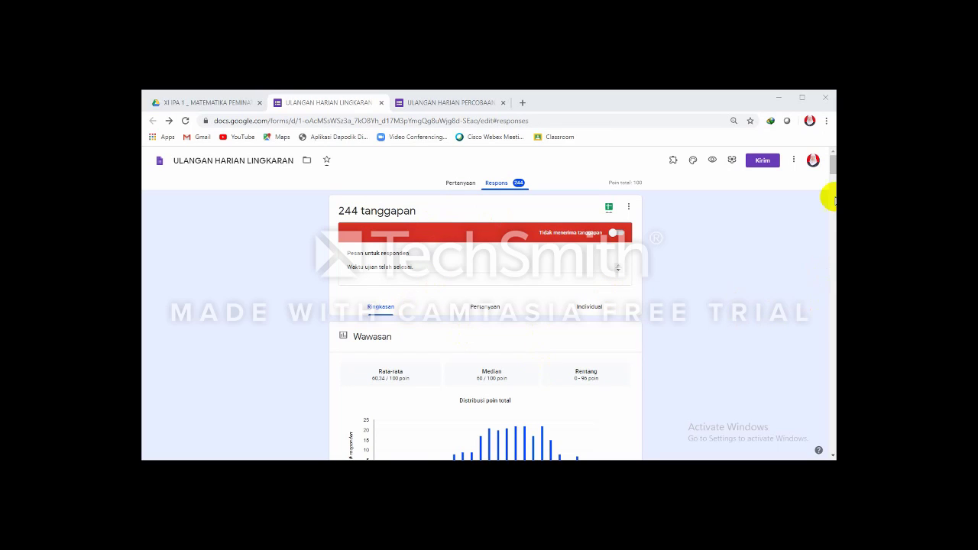
Step: Zoom the page to 90%, back to 100%, then larger to read the median, range and chart
click(832, 170)
drag(832, 170, 832, 173)
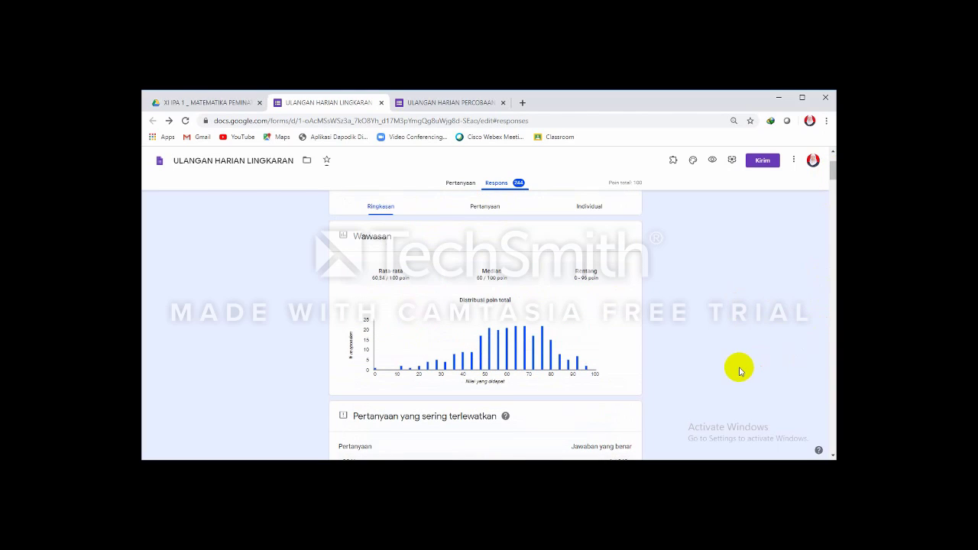
key(ctrl+minus)
key(ctrl+plus)
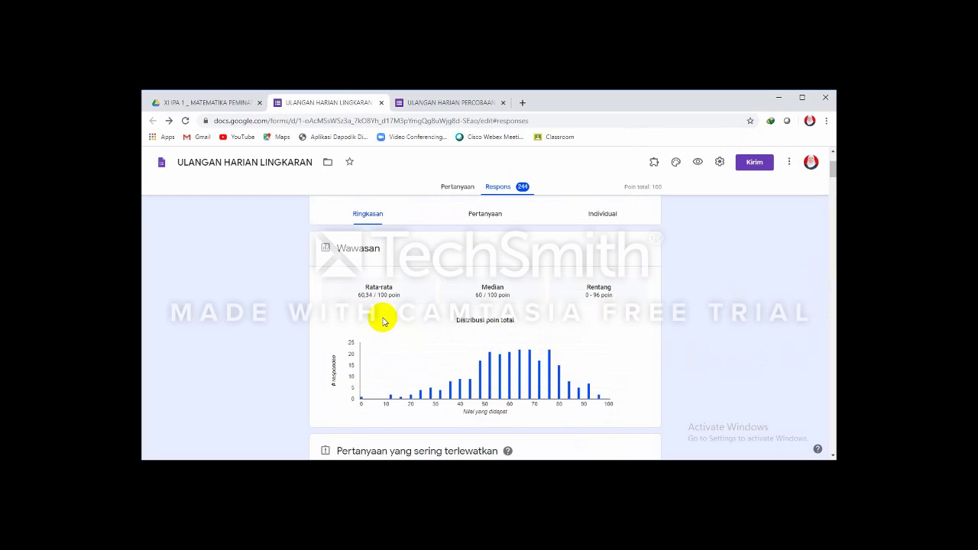
key(ctrl+plus)
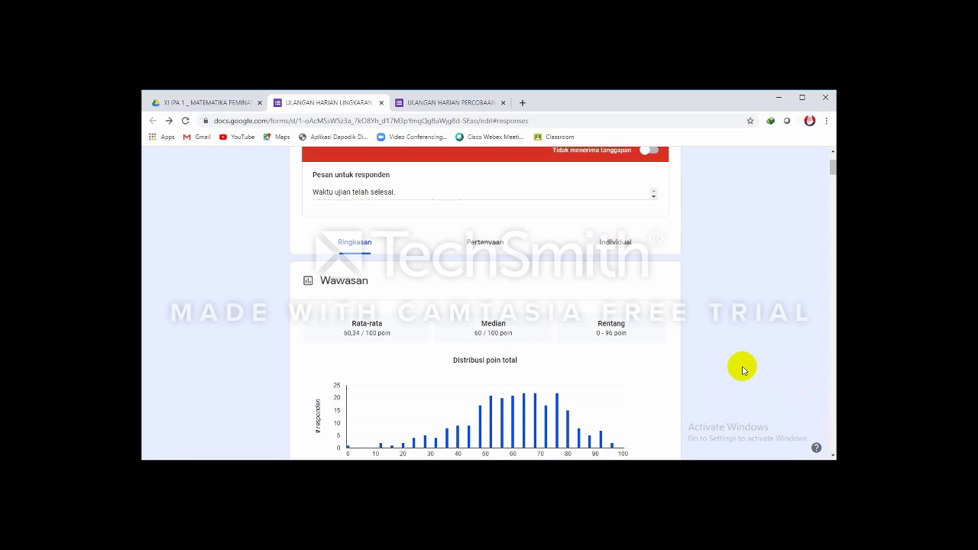
scroll(743, 369, down, 10)
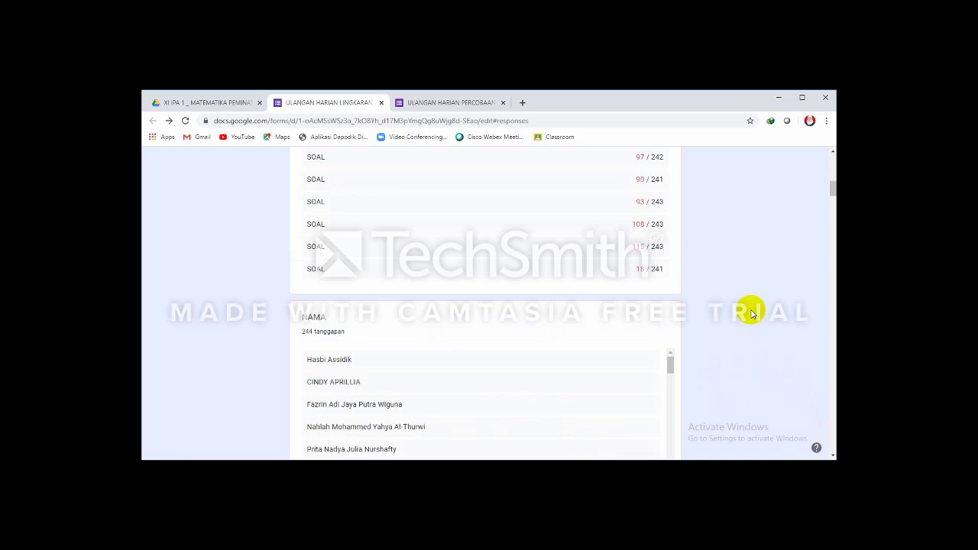
scroll(752, 313, up, 2)
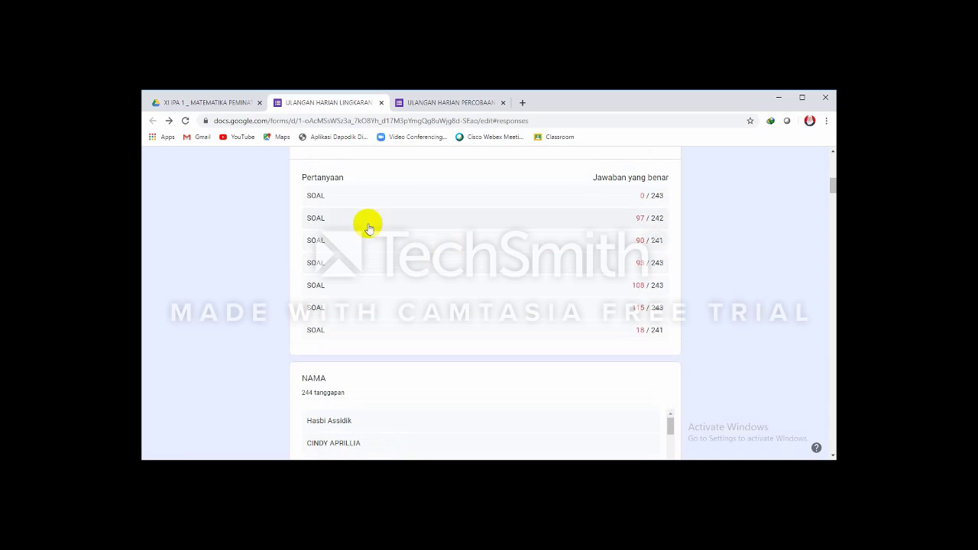
scroll(764, 299, up, 1)
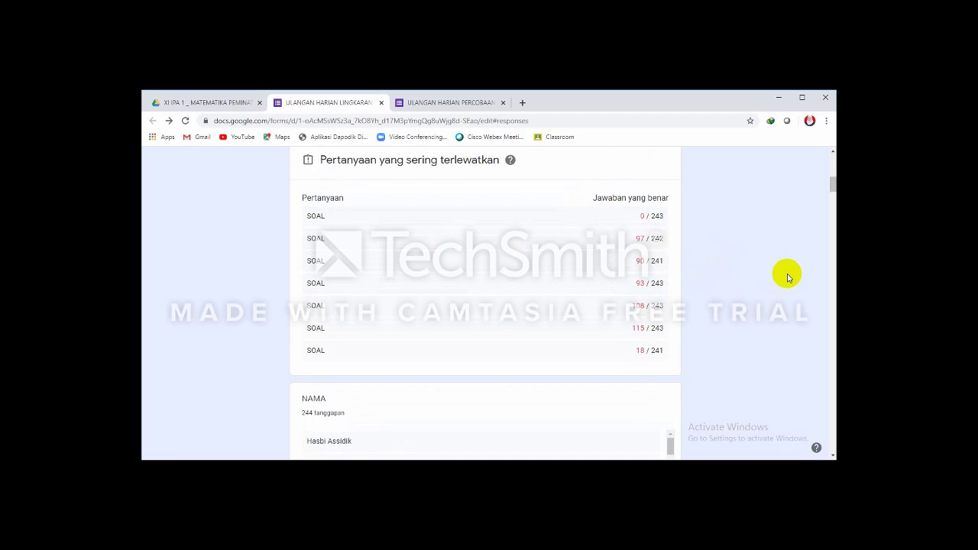
scroll(789, 278, down, 1)
scroll(789, 278, down, 4)
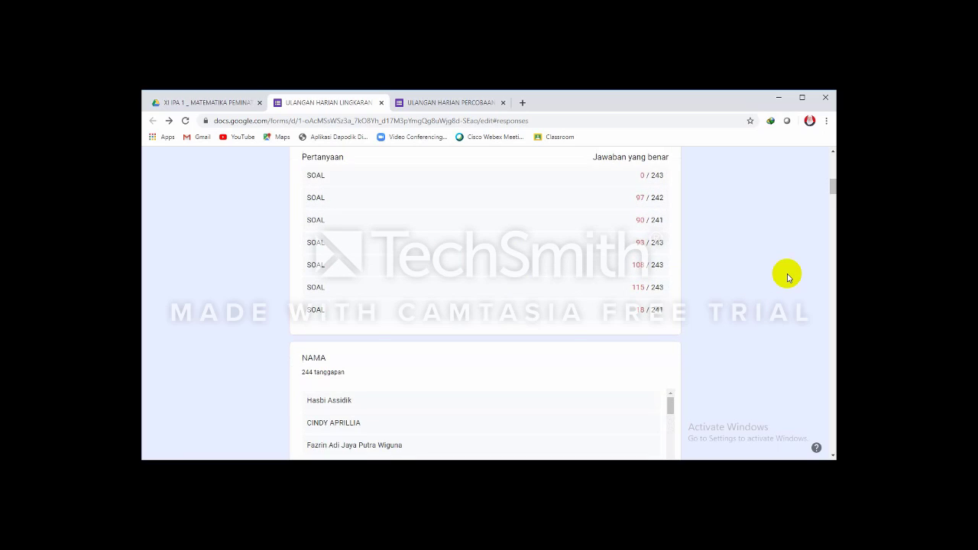
scroll(789, 278, down, 4)
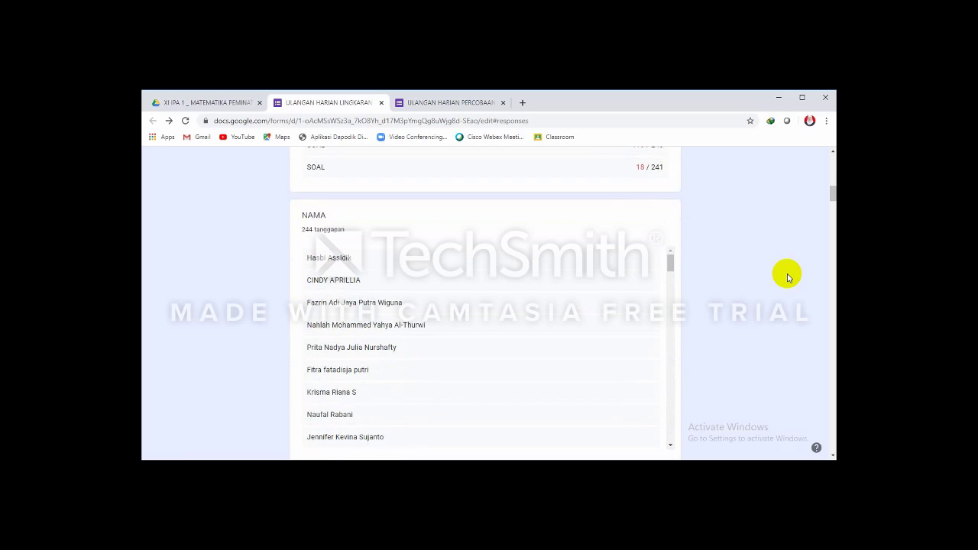
scroll(788, 278, down, 4)
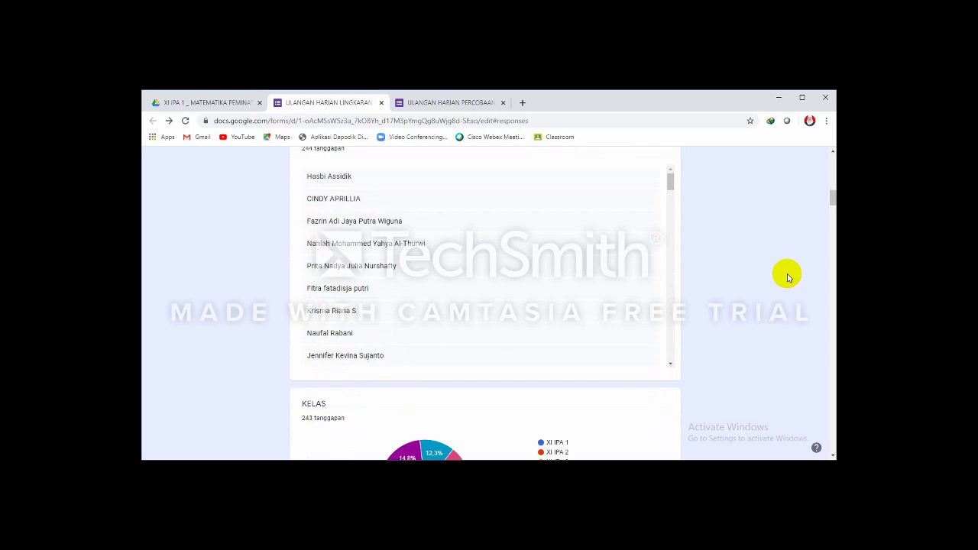
scroll(789, 278, down, 5)
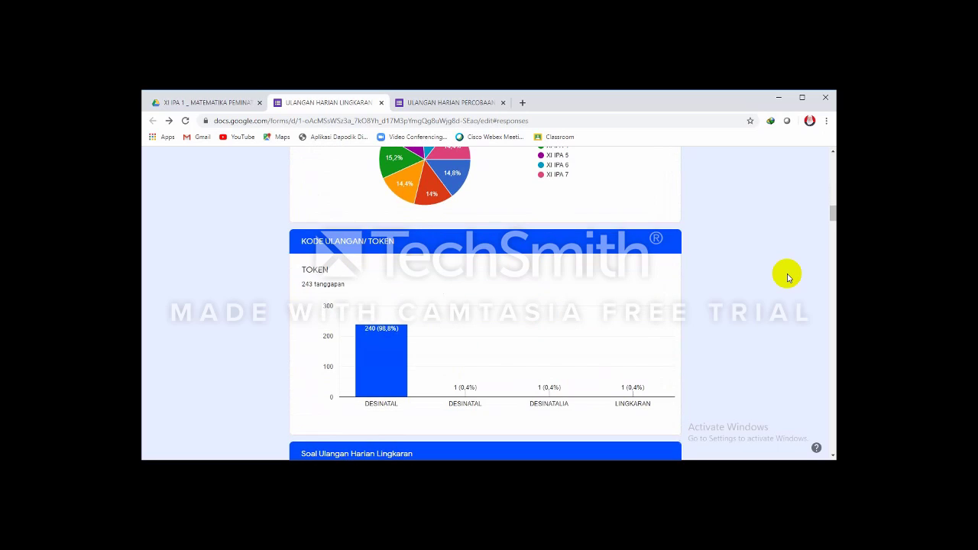
scroll(788, 278, down, 6)
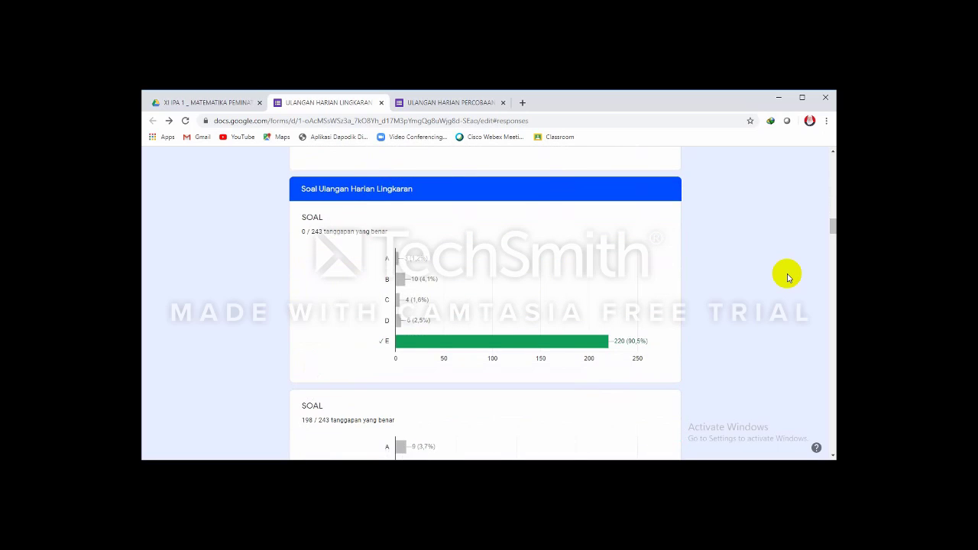
scroll(789, 278, down, 1)
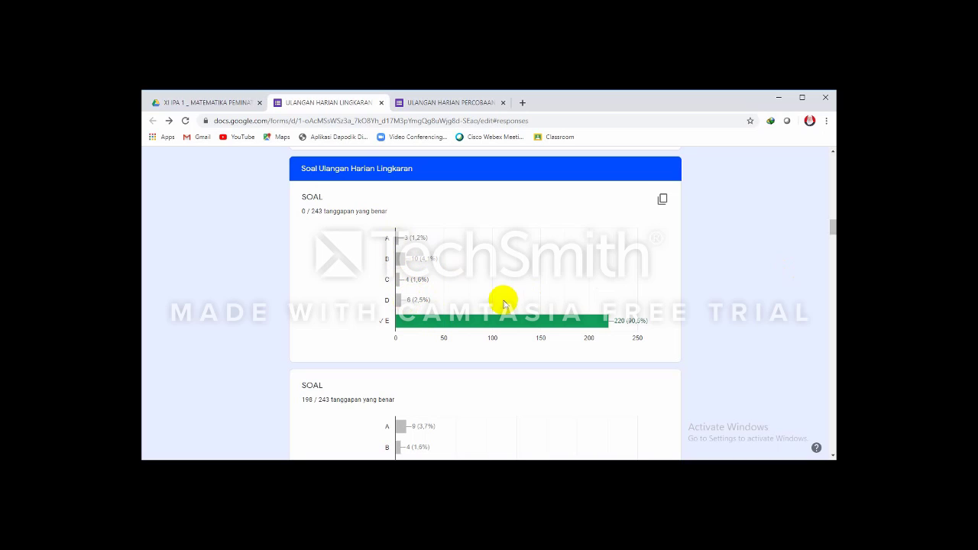
scroll(715, 309, down, 1)
scroll(715, 309, up, 7)
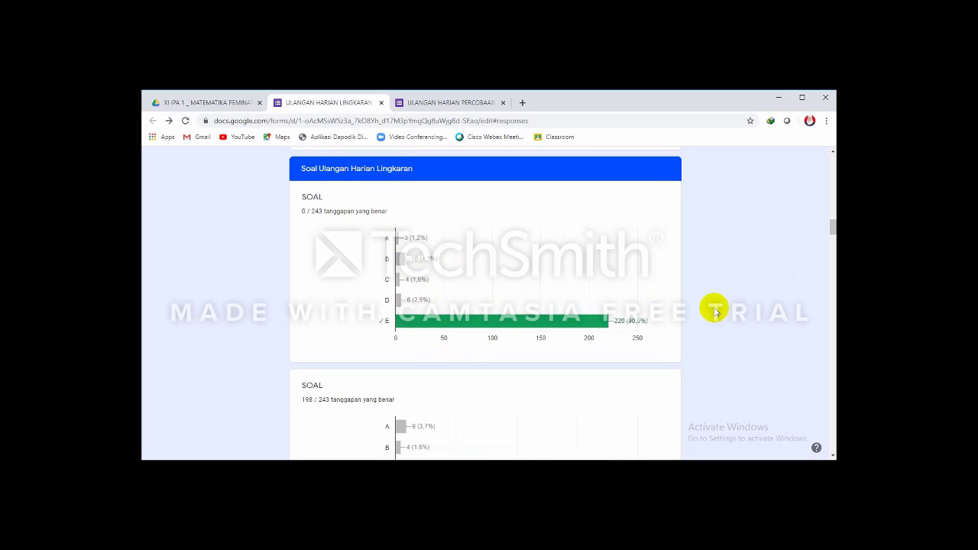
scroll(714, 309, up, 15)
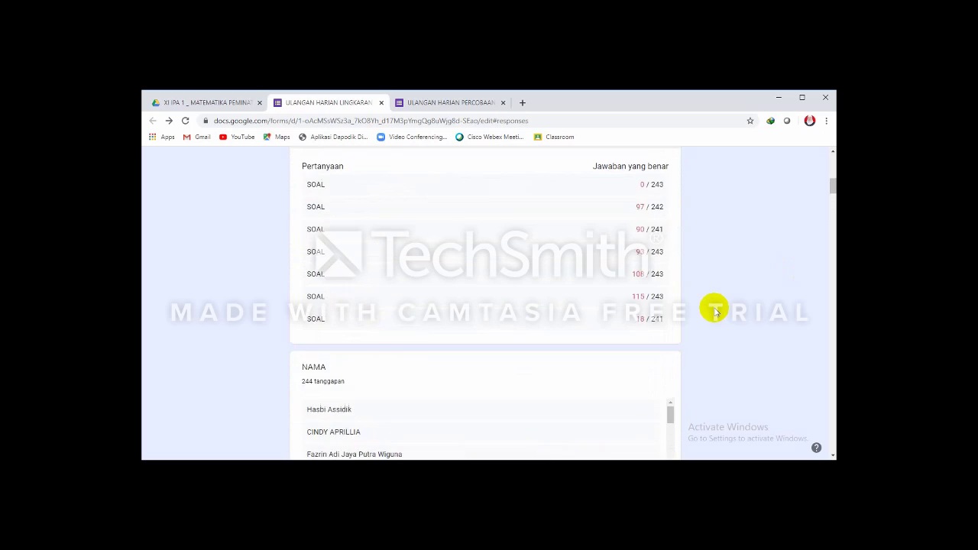
scroll(714, 310, up, 1)
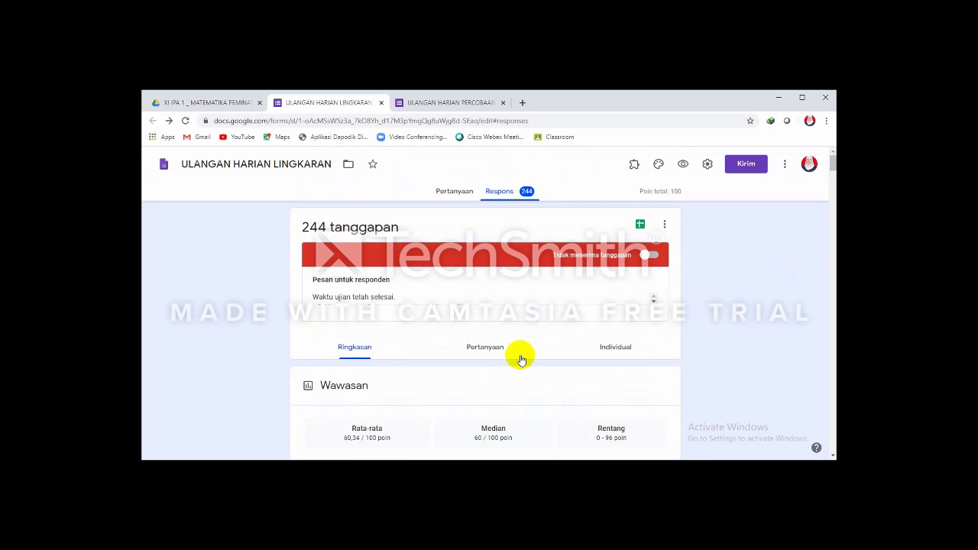
Step: Show responses in the Pertanyaan view, starting on NAMA, question 1 of 28
click(485, 350)
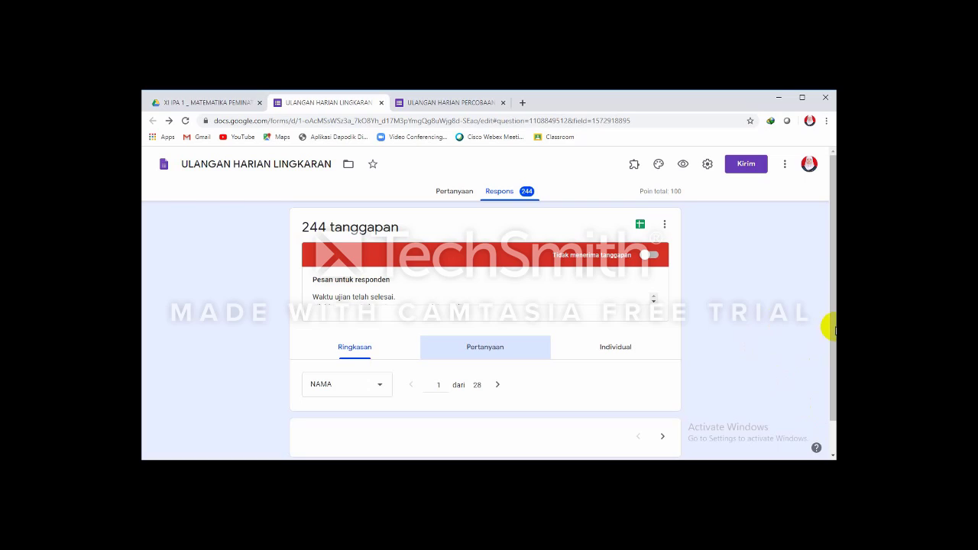
Step: Read through the first student's individual answers, response 1 of 244
click(787, 331)
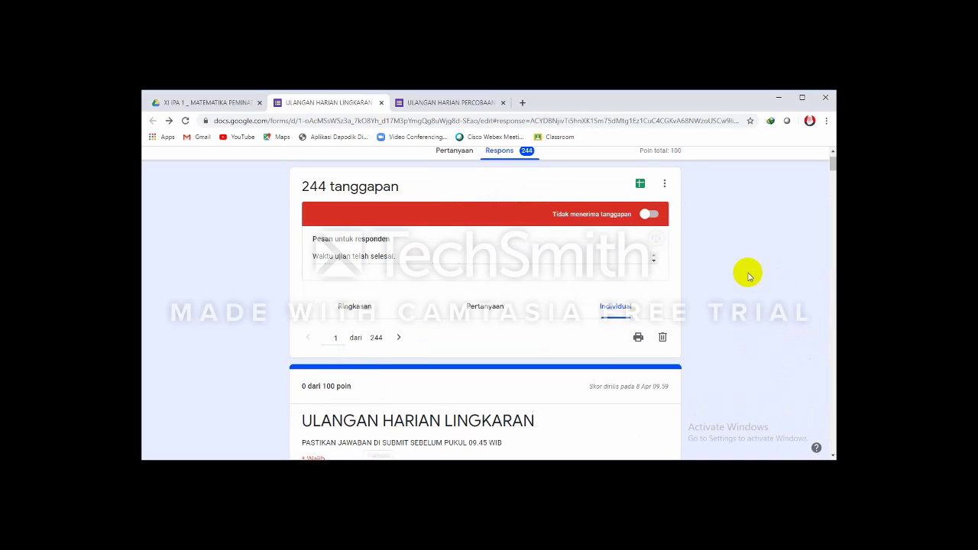
scroll(747, 273, down, 1)
scroll(748, 273, down, 5)
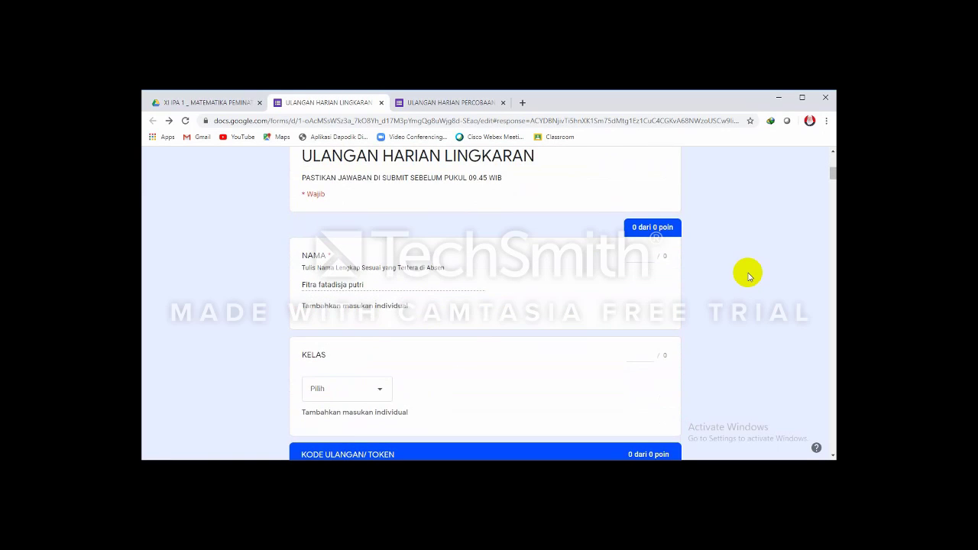
scroll(748, 275, down, 6)
scroll(748, 275, down, 3)
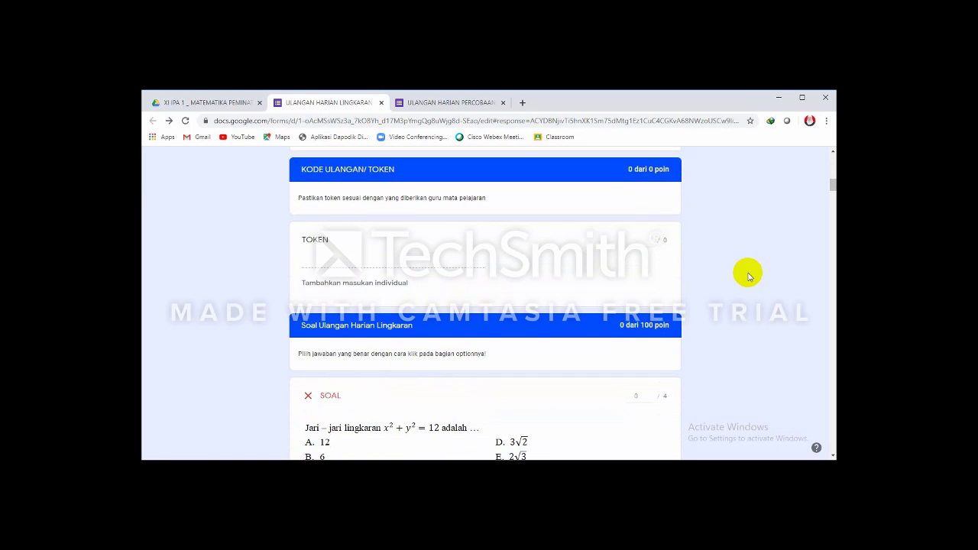
scroll(748, 275, down, 3)
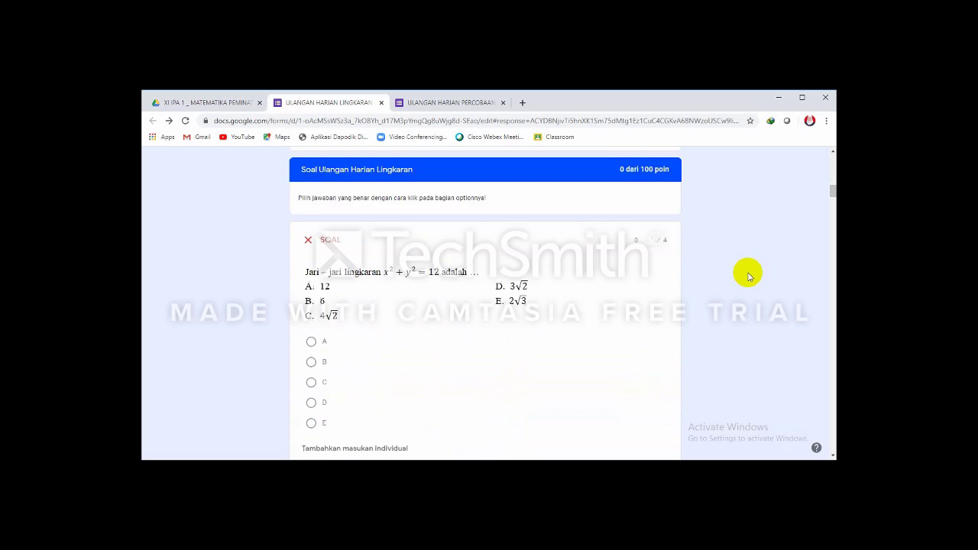
scroll(748, 275, down, 3)
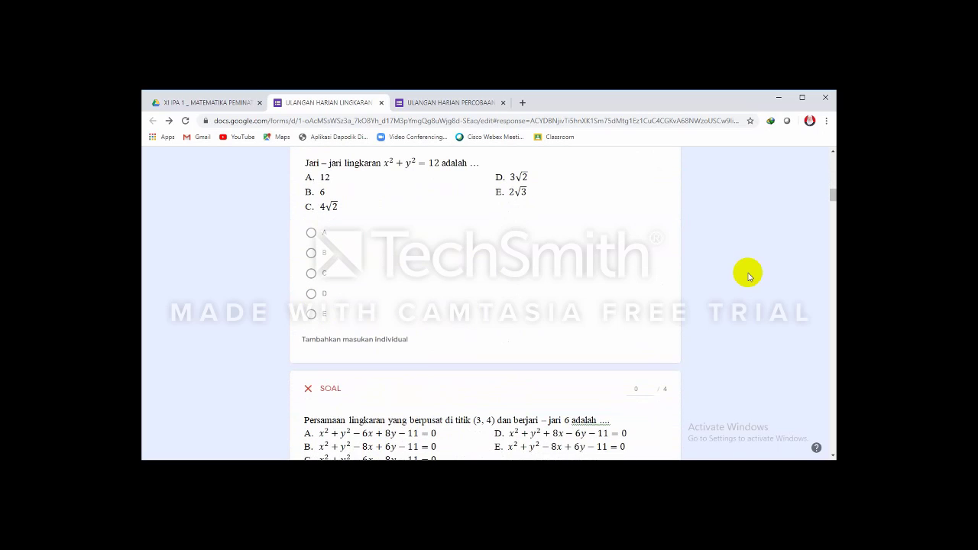
scroll(749, 275, down, 9)
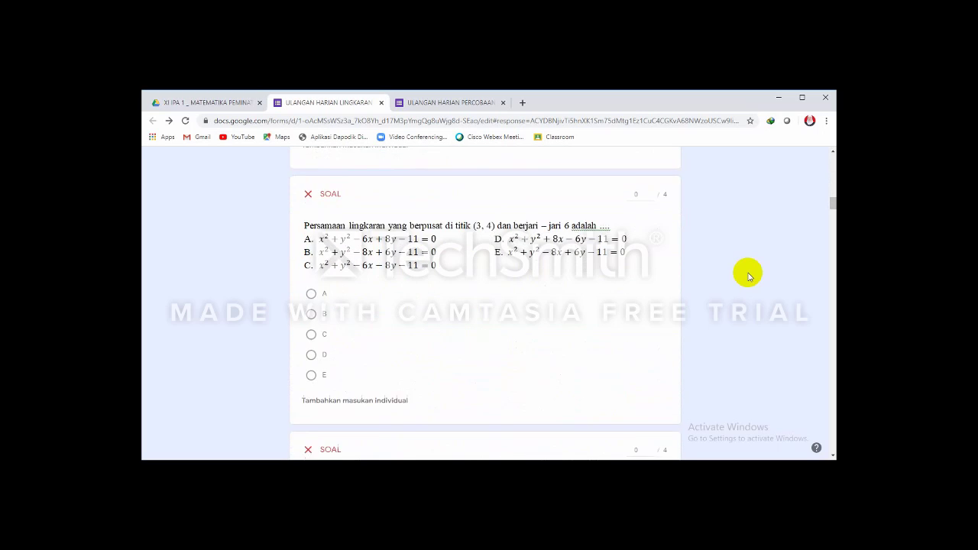
scroll(749, 275, down, 7)
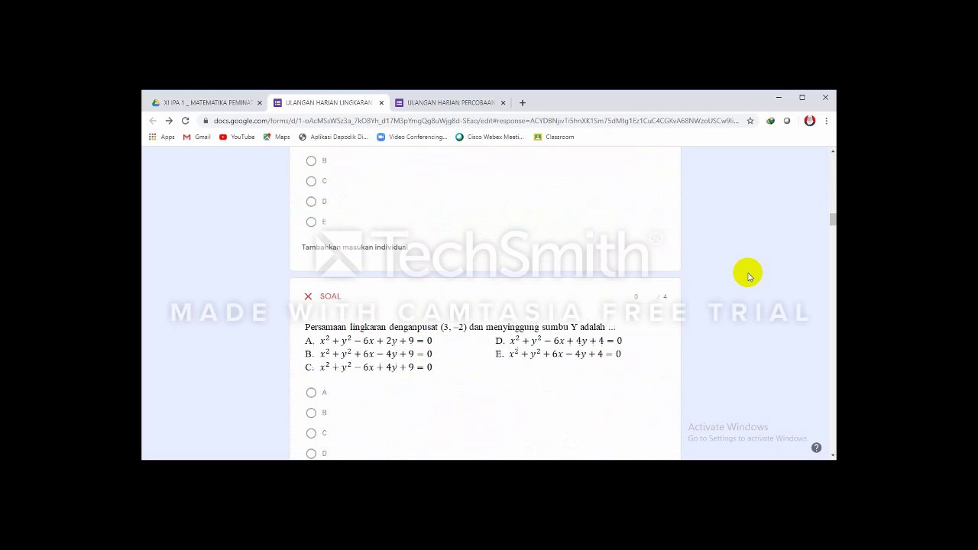
scroll(748, 275, down, 15)
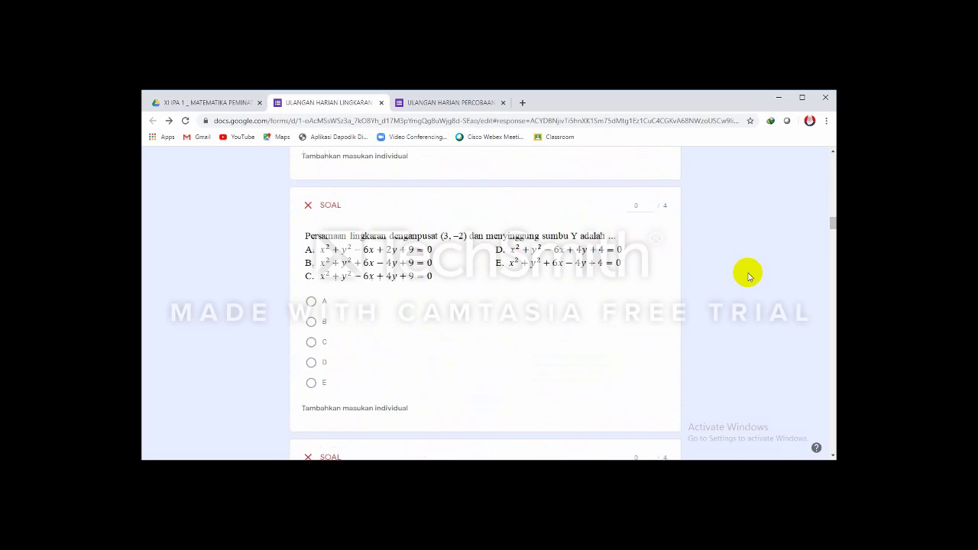
scroll(748, 277, up, 20)
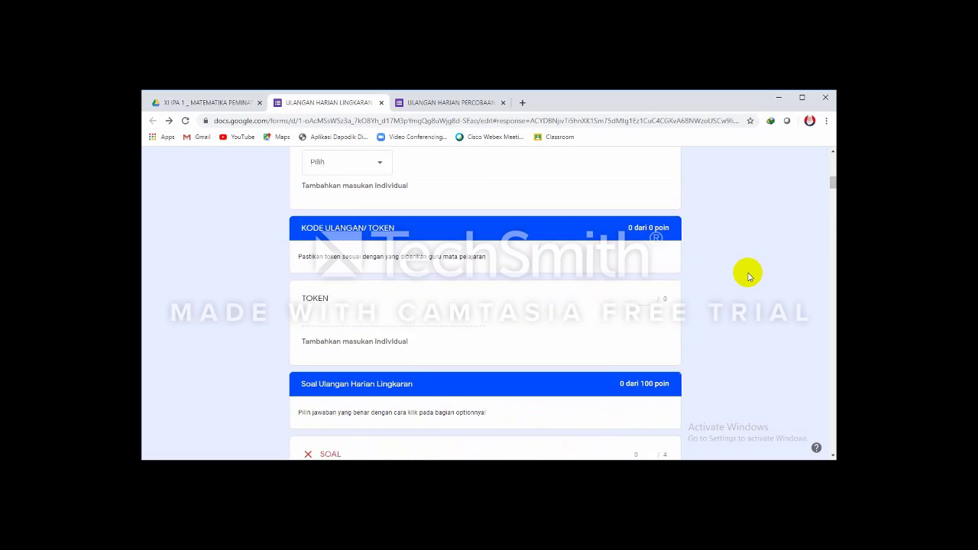
scroll(749, 275, down, 3)
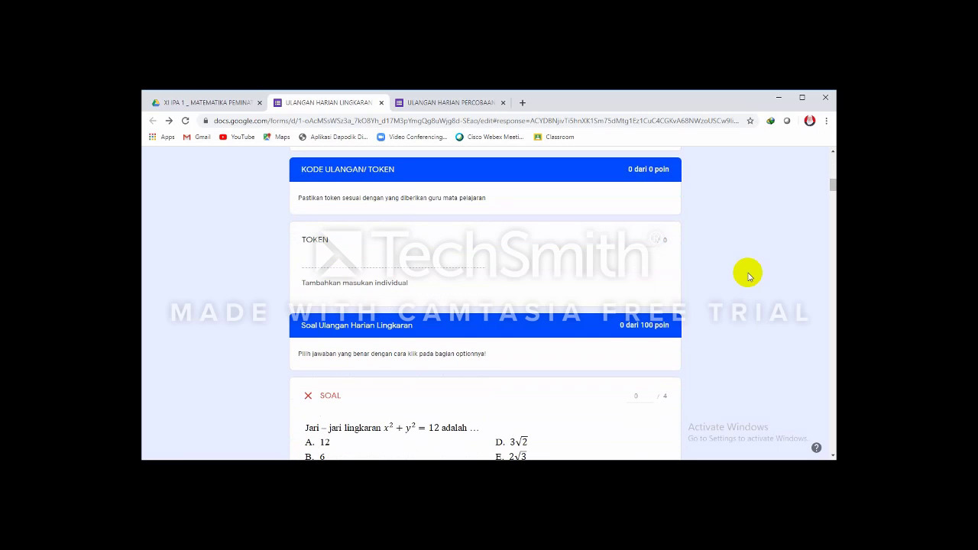
scroll(749, 276, down, 3)
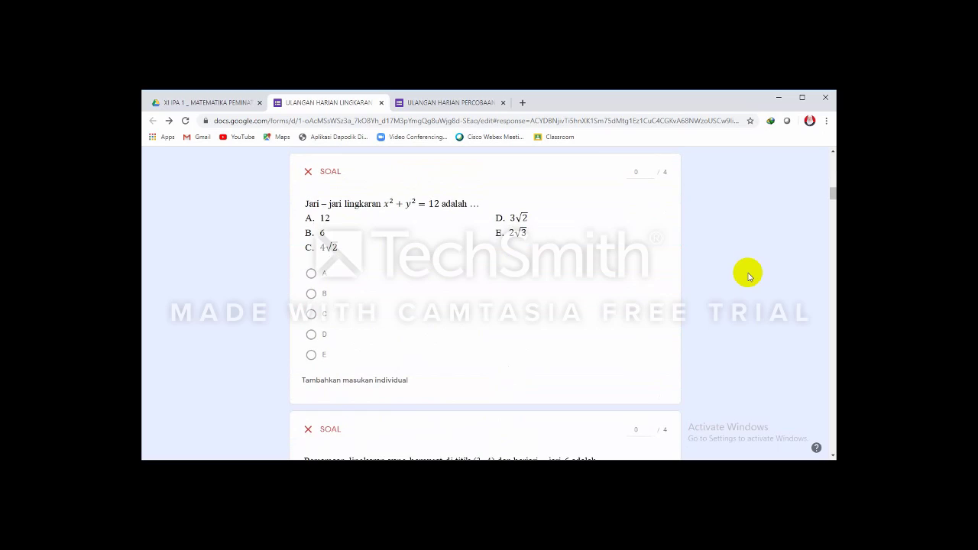
scroll(748, 277, up, 10)
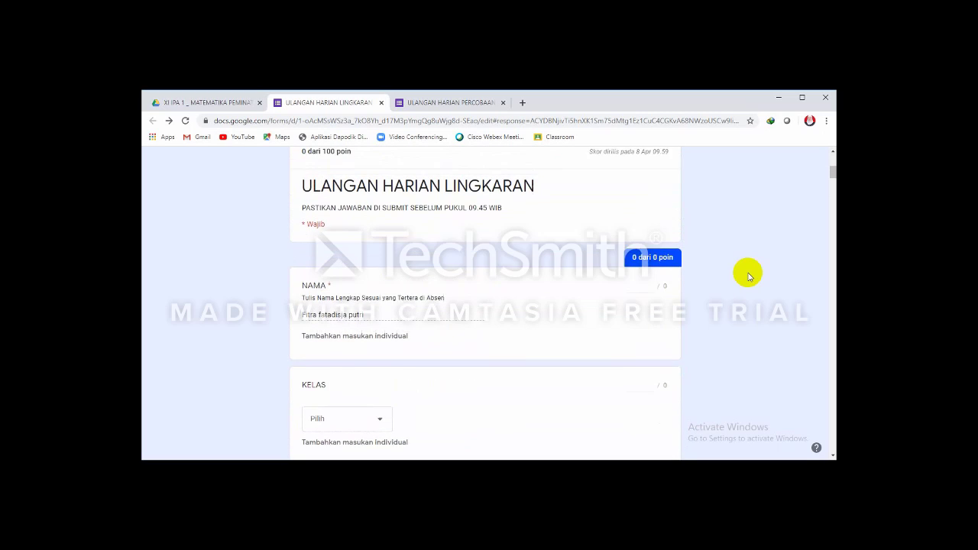
scroll(749, 276, up, 5)
scroll(748, 277, down, 1)
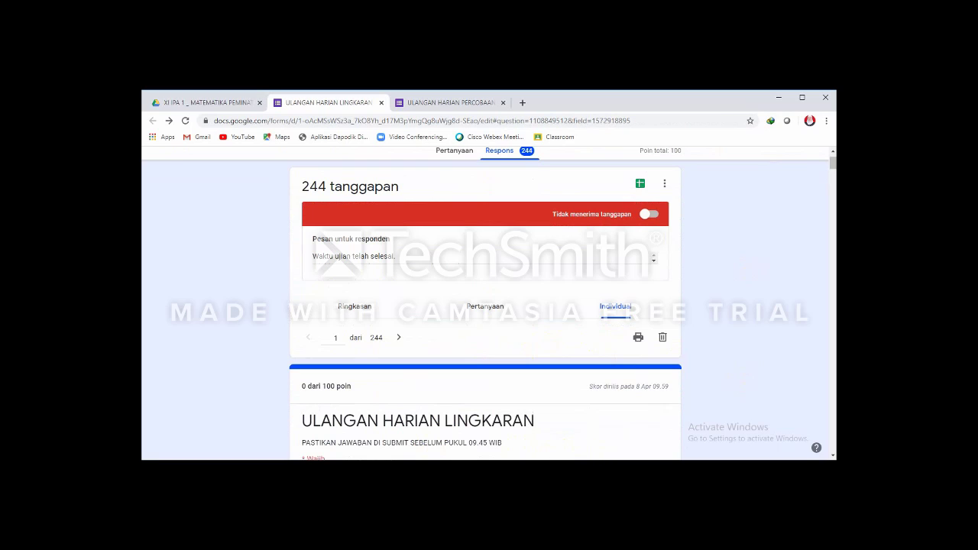
scroll(430, 445, up, 1)
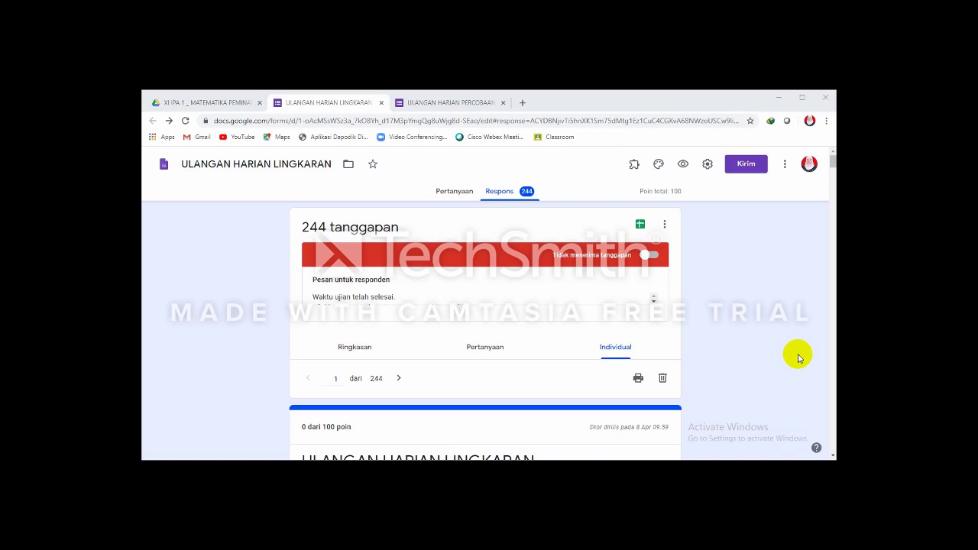
Step: Finish checking response 1, then advance to response 2 of 244
click(832, 165)
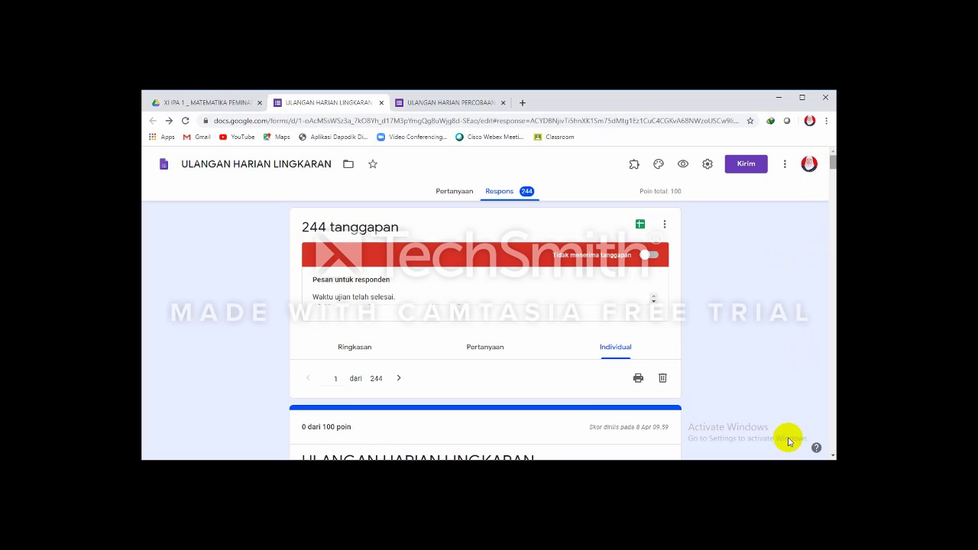
scroll(752, 372, down, 5)
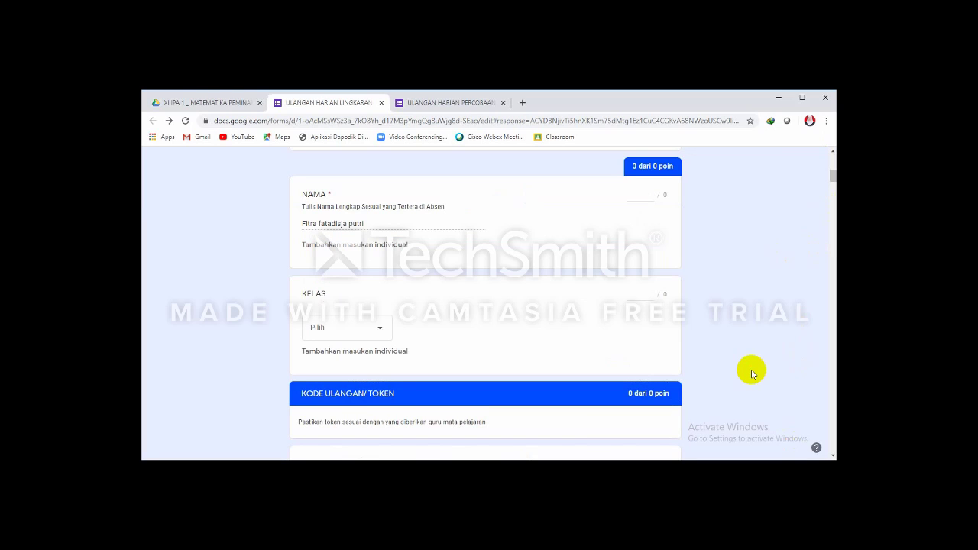
scroll(752, 373, down, 4)
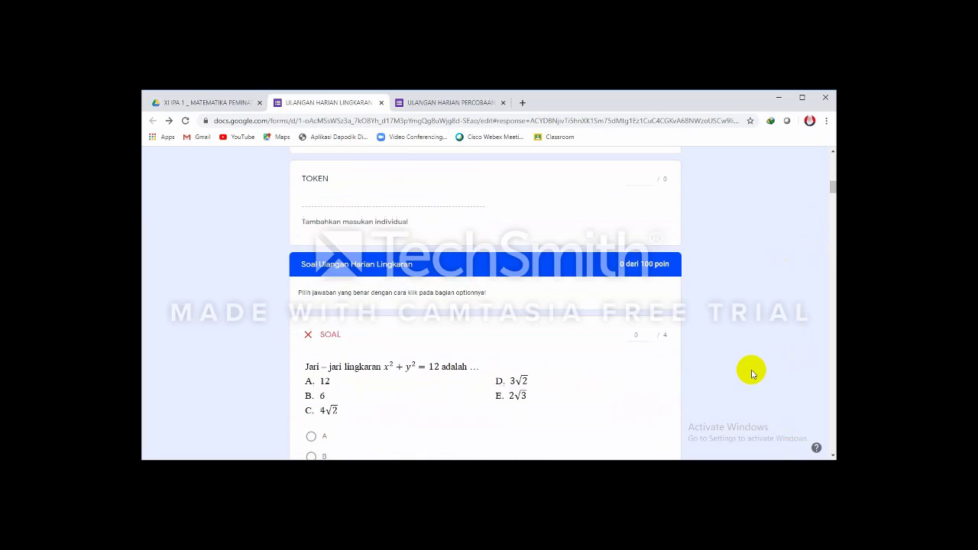
scroll(752, 372, down, 1)
scroll(751, 373, up, 10)
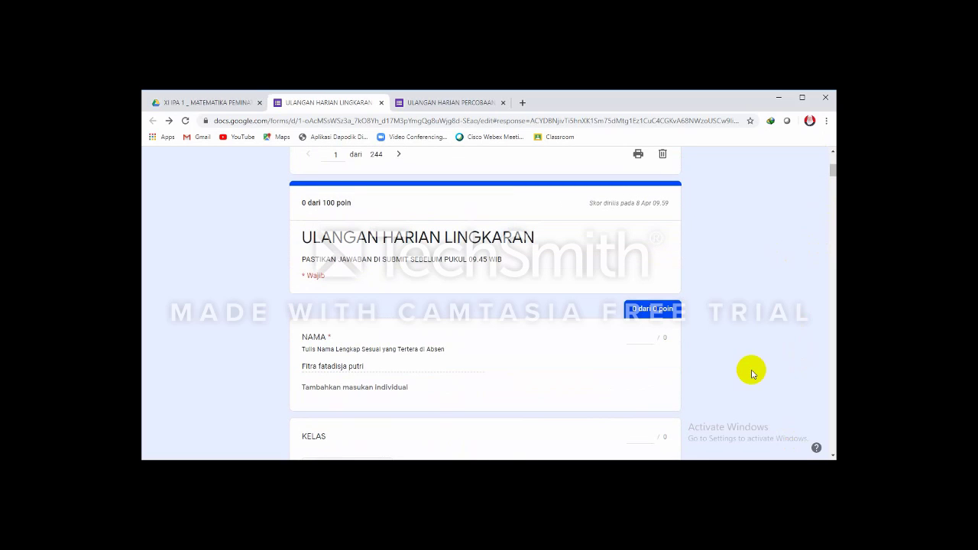
scroll(751, 373, down, 5)
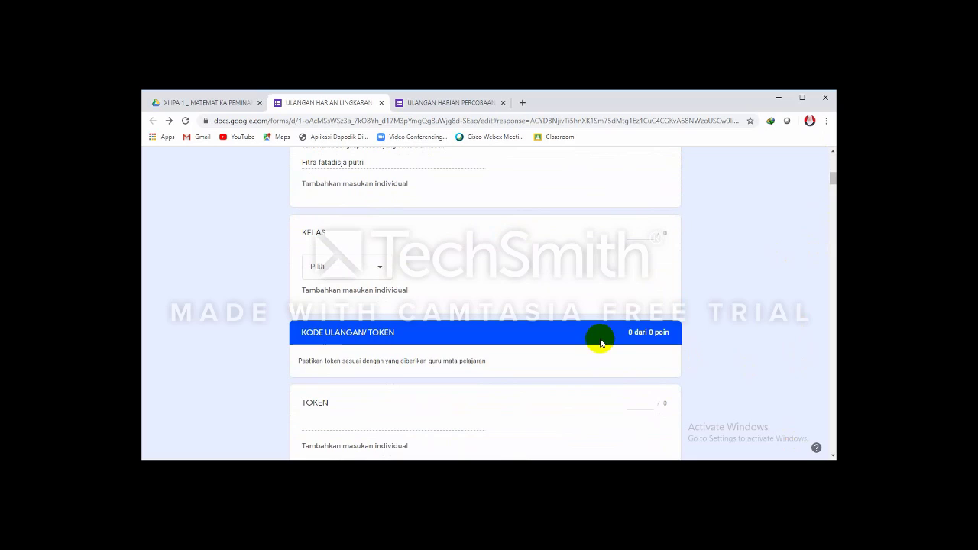
scroll(601, 343, down, 5)
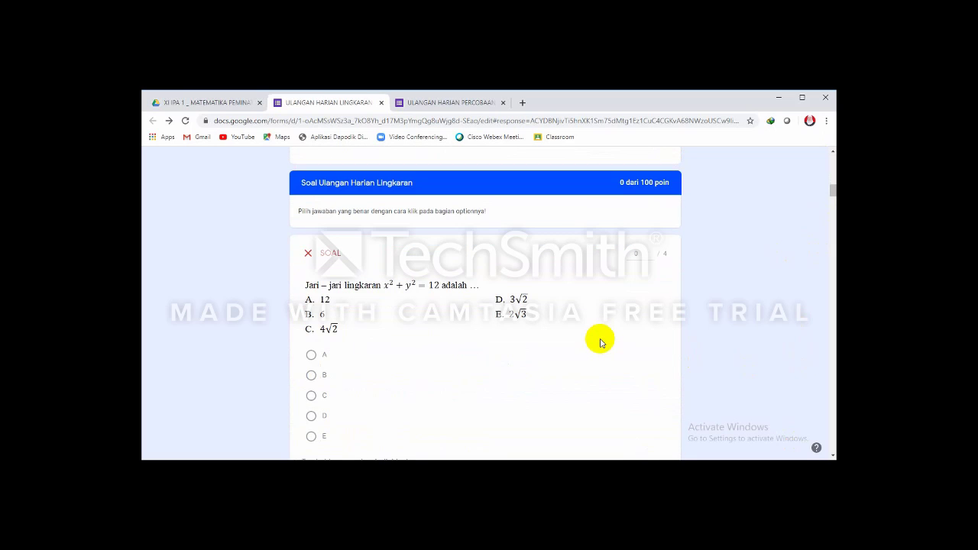
scroll(601, 343, down, 4)
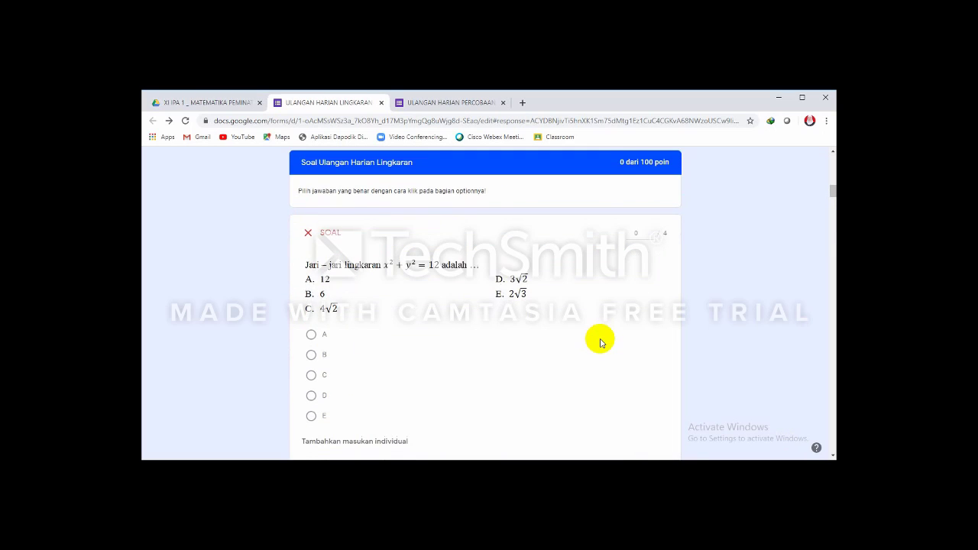
scroll(601, 343, up, 9)
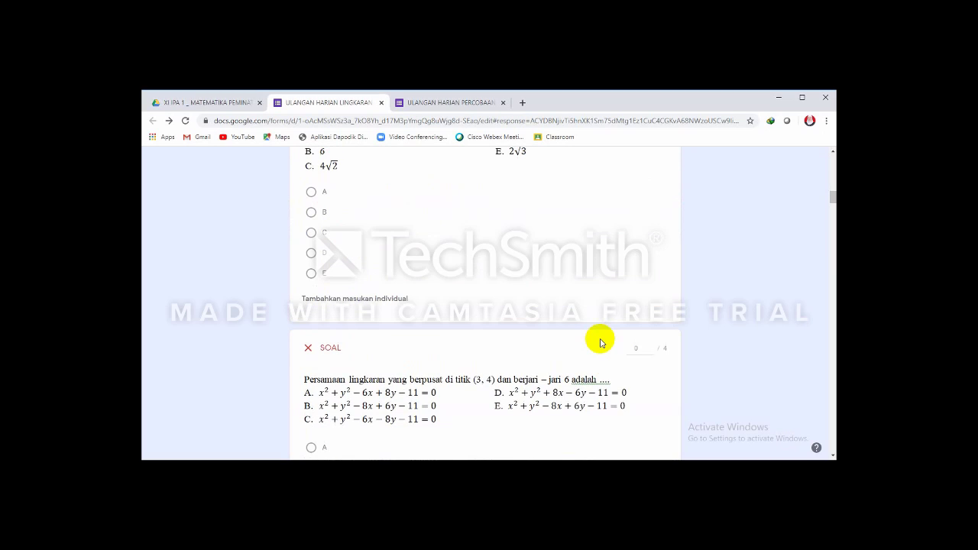
scroll(601, 343, up, 5)
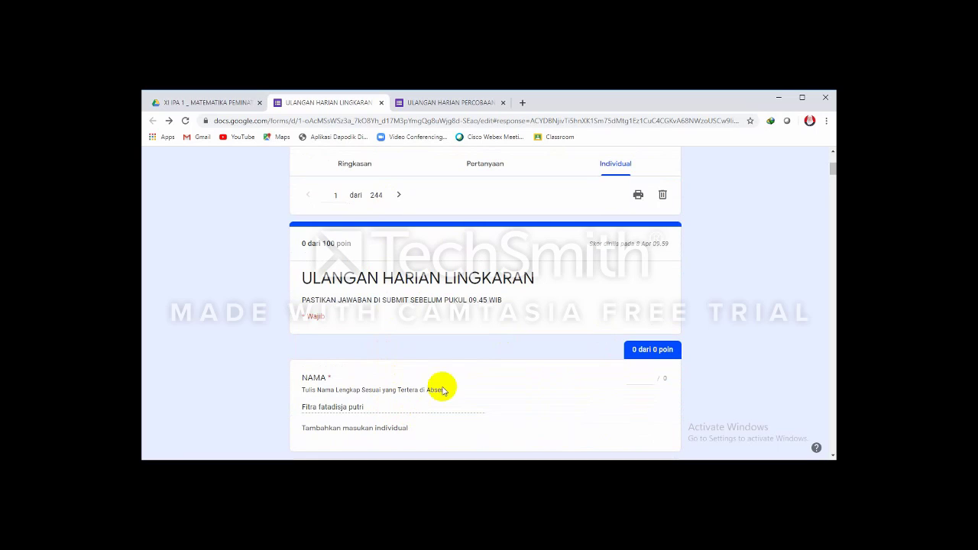
click(396, 195)
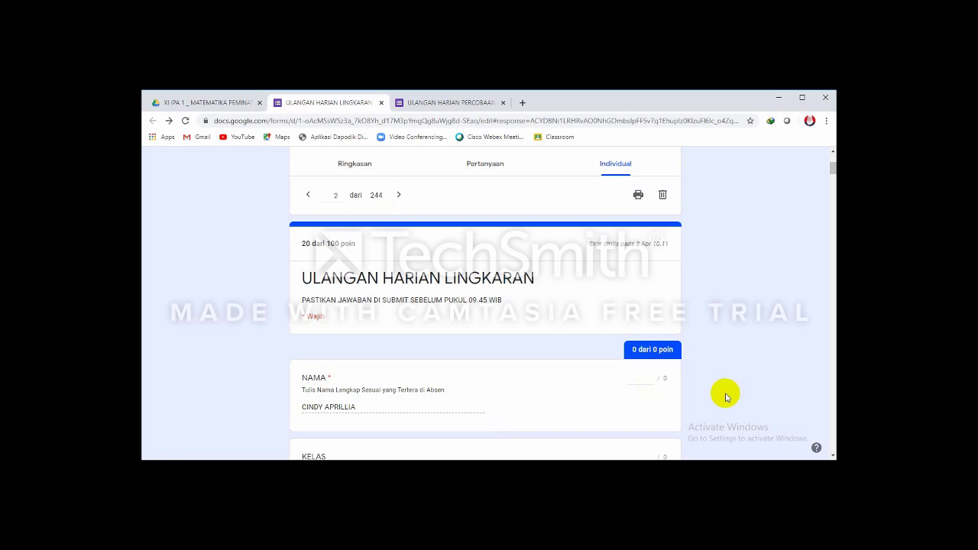
Step: Check response 2's marked answers (20/100), then open 'Lihat respons di Spreadsheet' in Sheets
scroll(727, 398, down, 5)
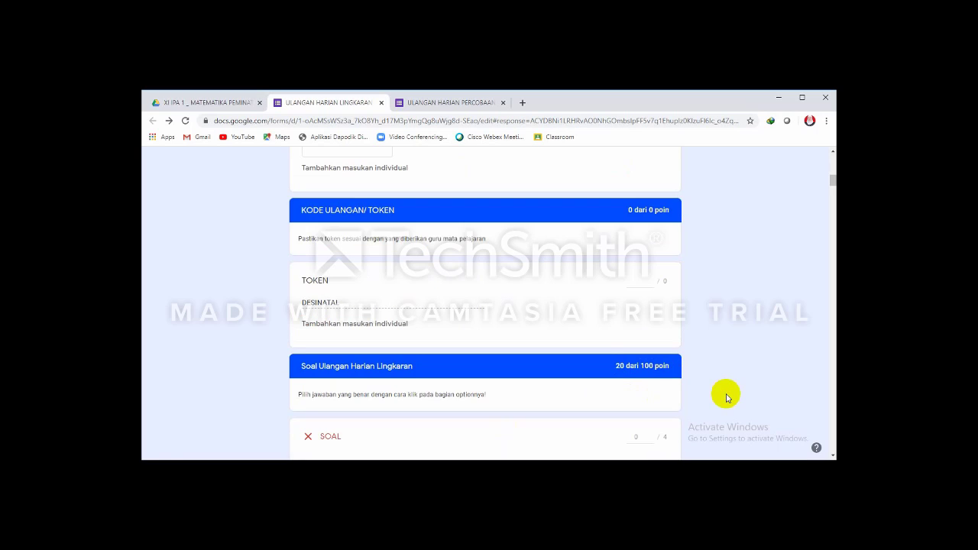
scroll(726, 398, up, 3)
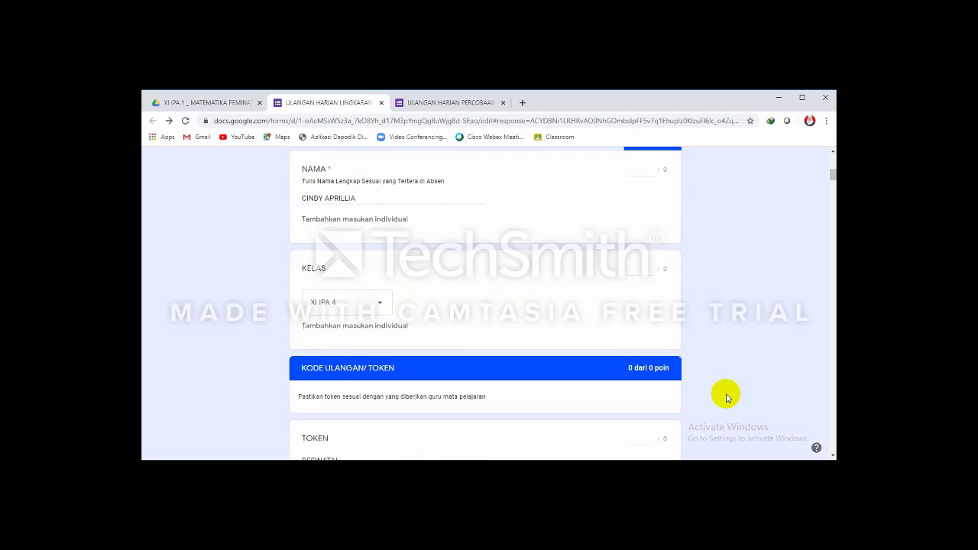
scroll(726, 398, up, 1)
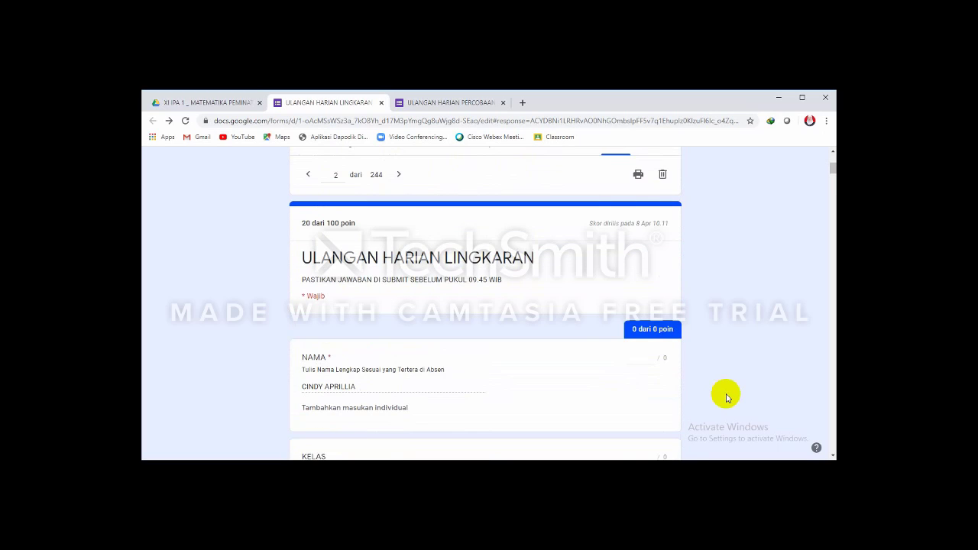
scroll(727, 398, down, 6)
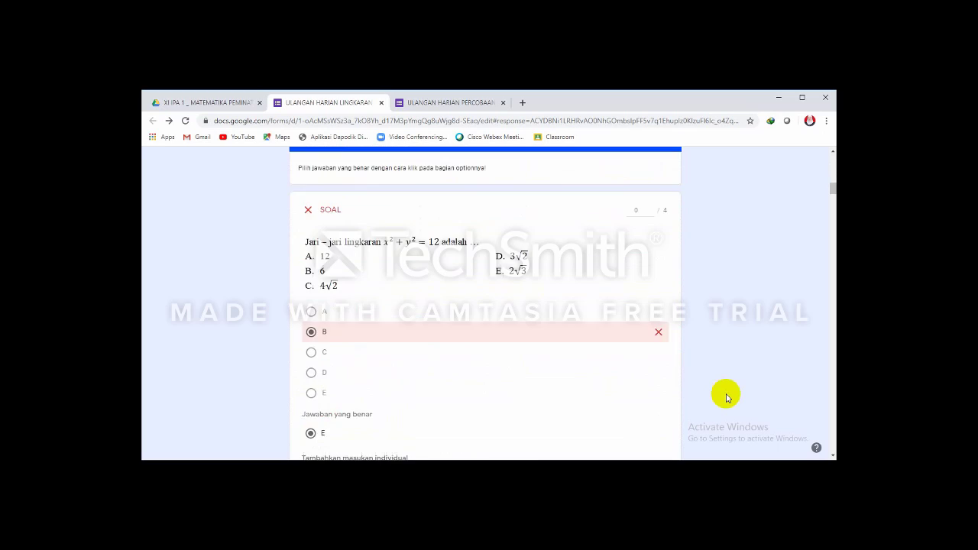
scroll(726, 398, down, 5)
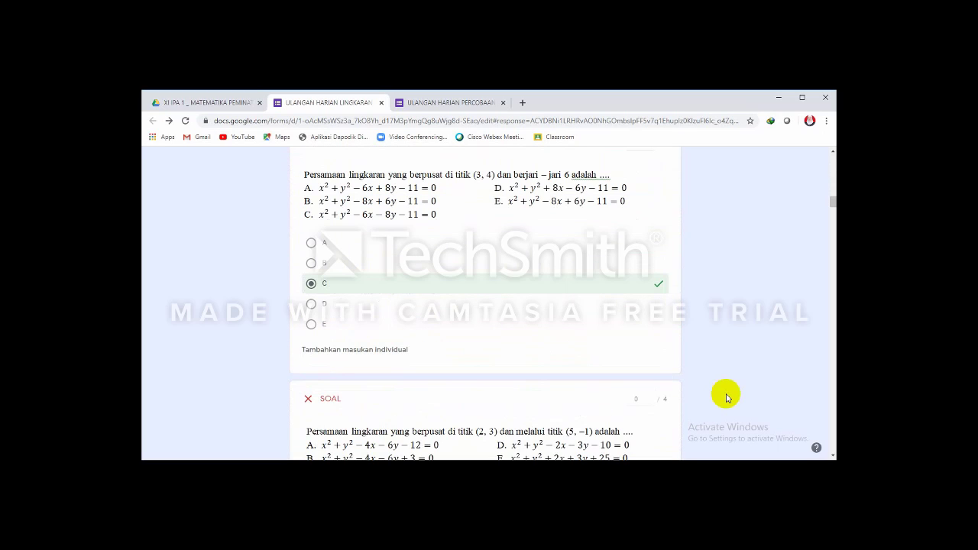
scroll(726, 398, down, 1)
scroll(727, 398, down, 2)
scroll(727, 398, up, 2)
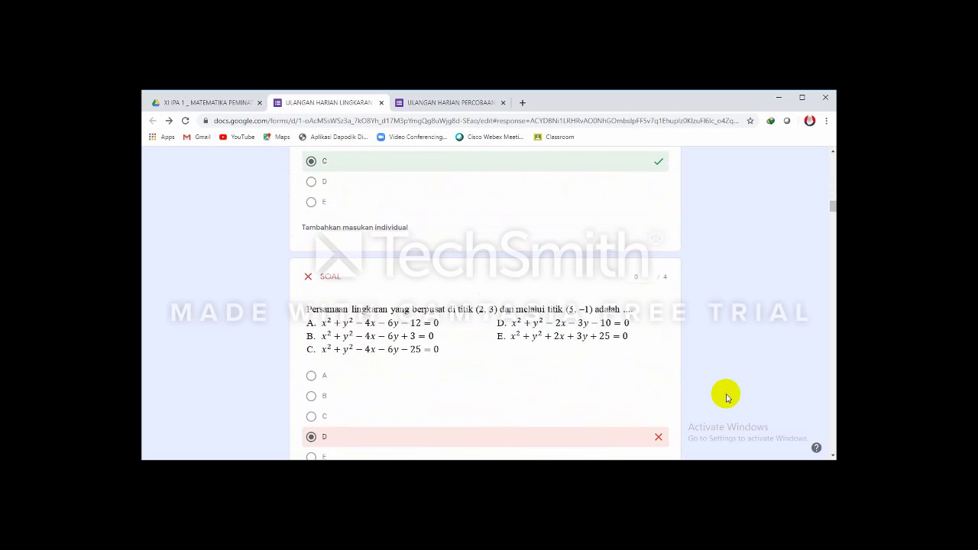
scroll(727, 398, up, 20)
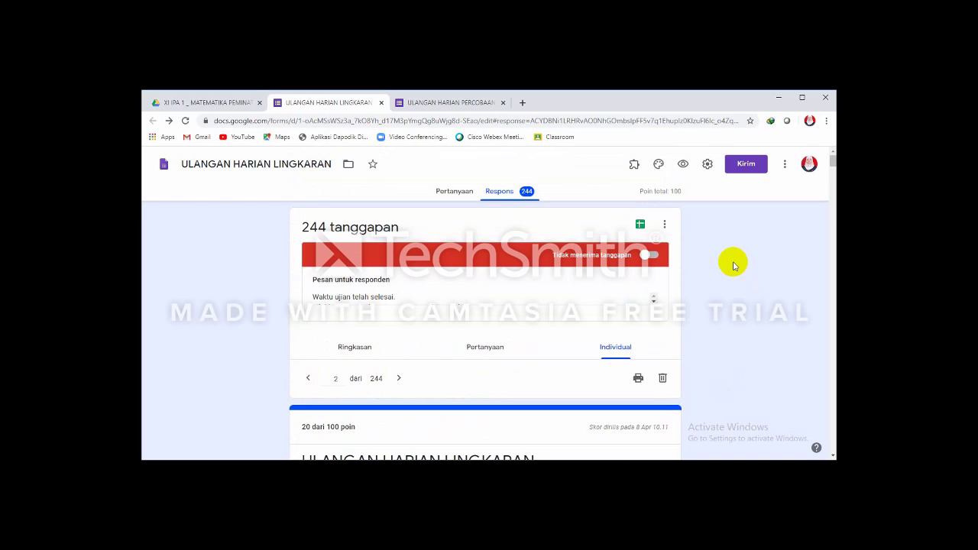
click(640, 225)
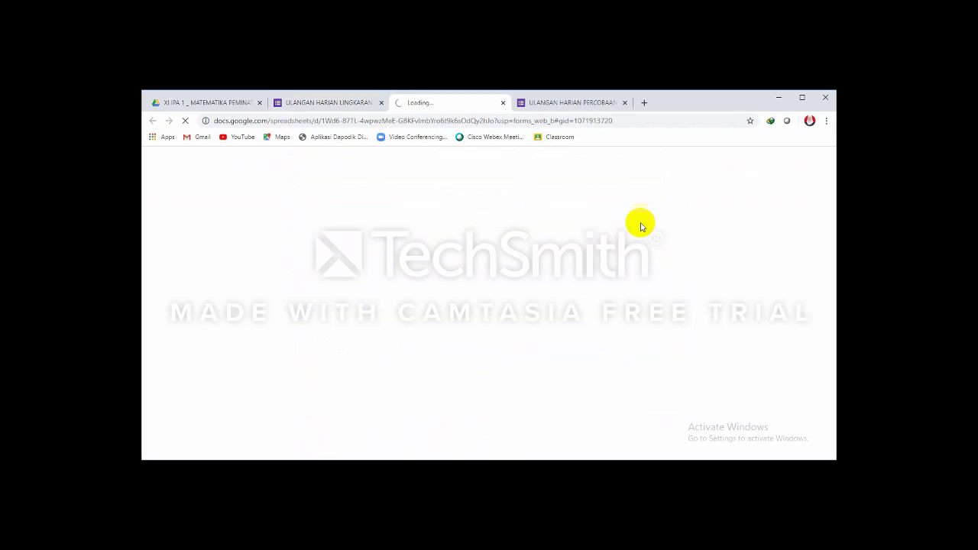